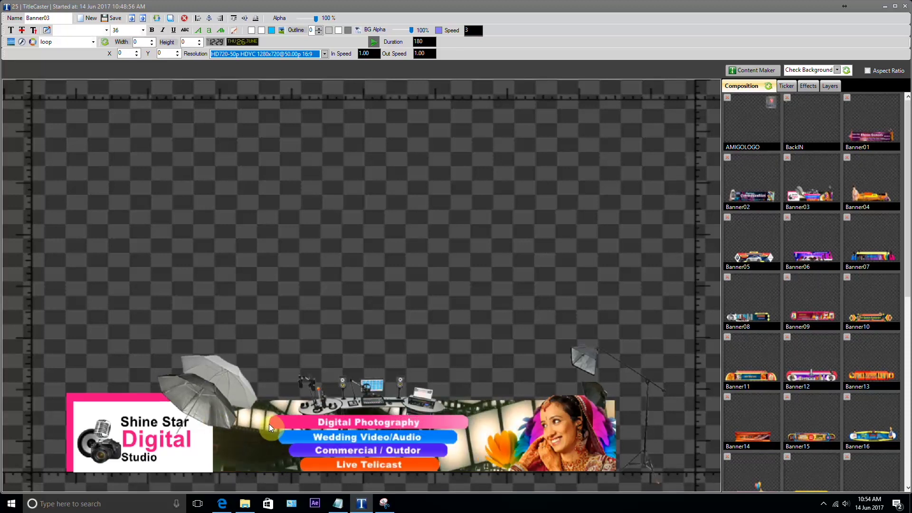
# Create a new composition named Shinestar and save it.
pyautogui.click(89, 19)
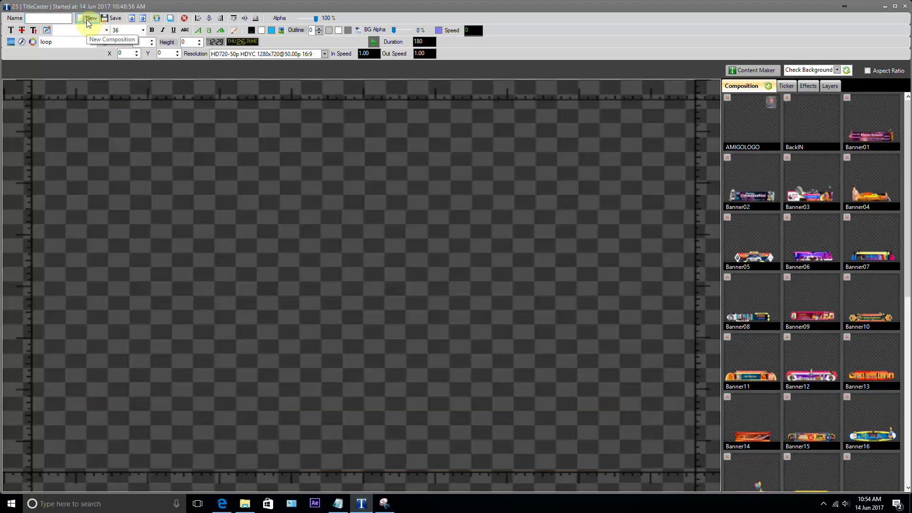
pyautogui.write('Shinestar')
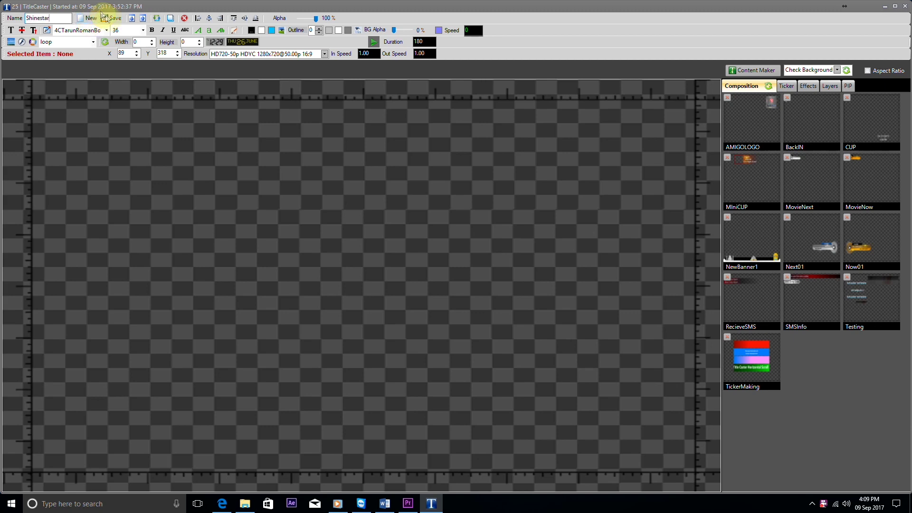
pyautogui.click(109, 18)
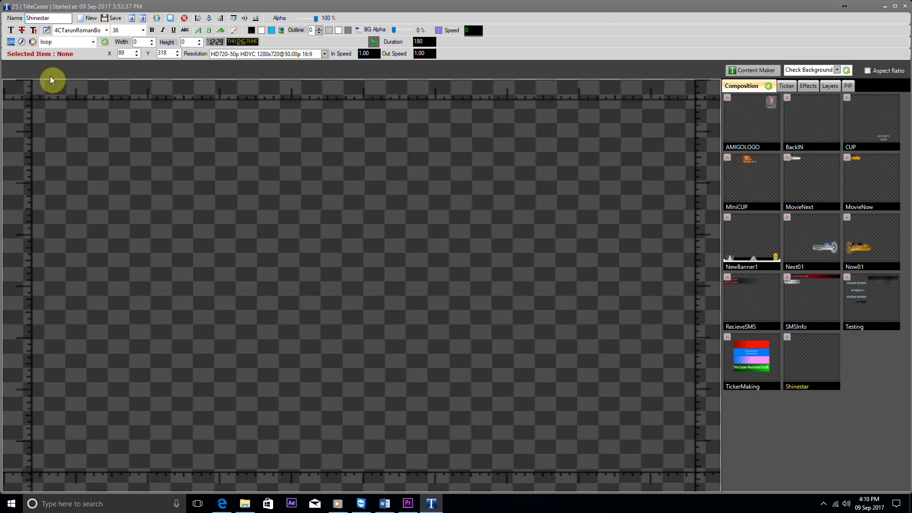
# Insert the image sequence starting with Bottom03_00000, place the film strip at the bottom centre of the canvas and save the composition.
pyautogui.click(33, 42)
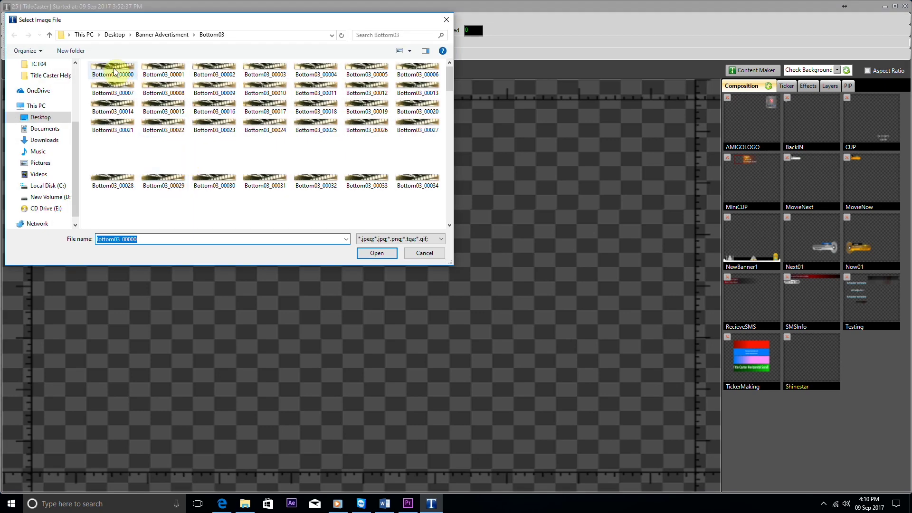
pyautogui.click(113, 69)
pyautogui.click(375, 252)
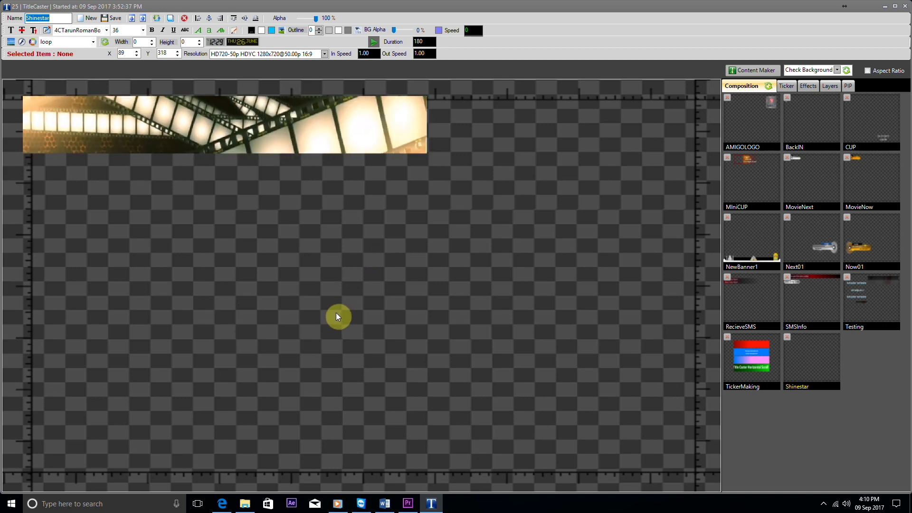
pyautogui.moveTo(251, 138); pyautogui.dragTo(403, 447)
pyautogui.click(112, 19)
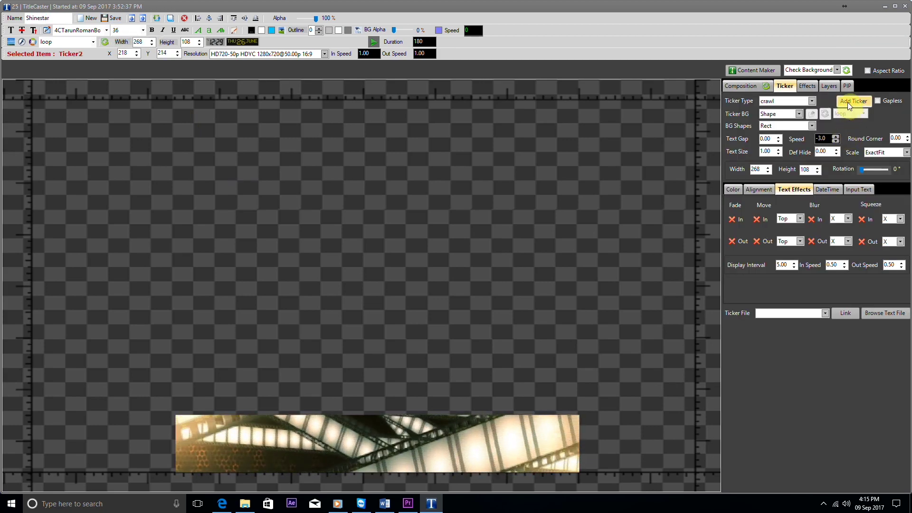
# Add a rectangular crawl ticker beside the film strip's left end, set its height to 130 and align its lower edge with the strip.
pyautogui.click(848, 102)
pyautogui.moveTo(92, 108); pyautogui.dragTo(116, 443)
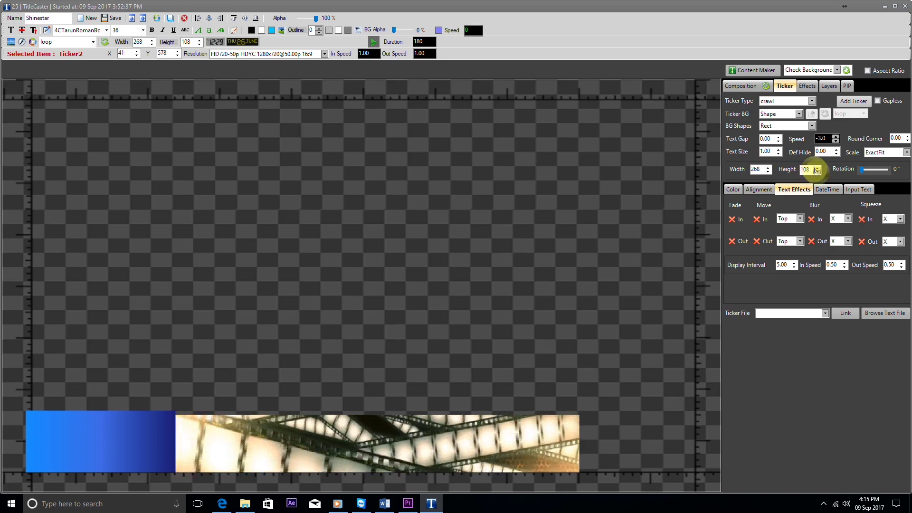
pyautogui.doubleClick(804, 170)
pyautogui.write('13')
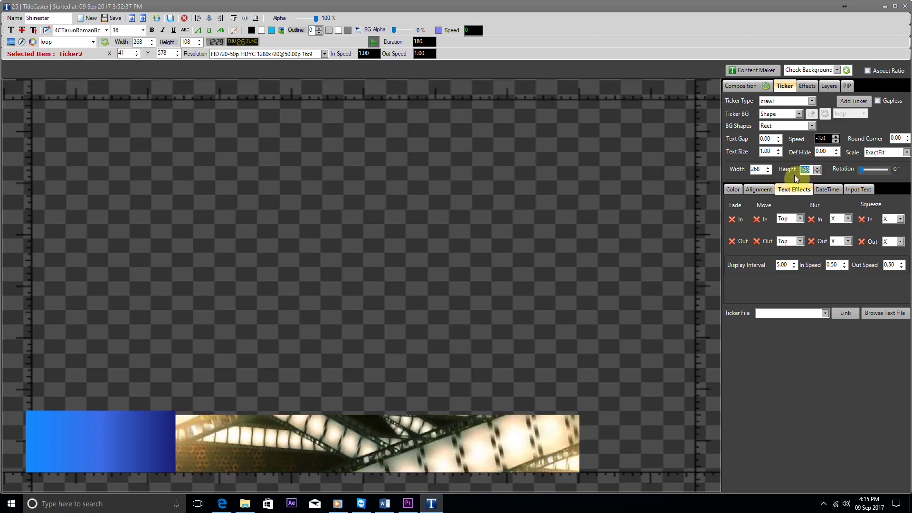
pyautogui.write('0')
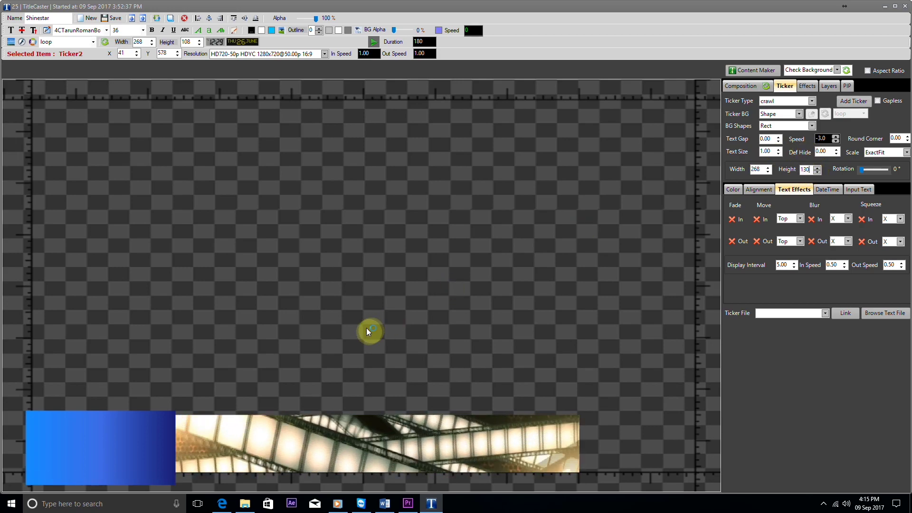
pyautogui.moveTo(92, 464); pyautogui.dragTo(92, 456)
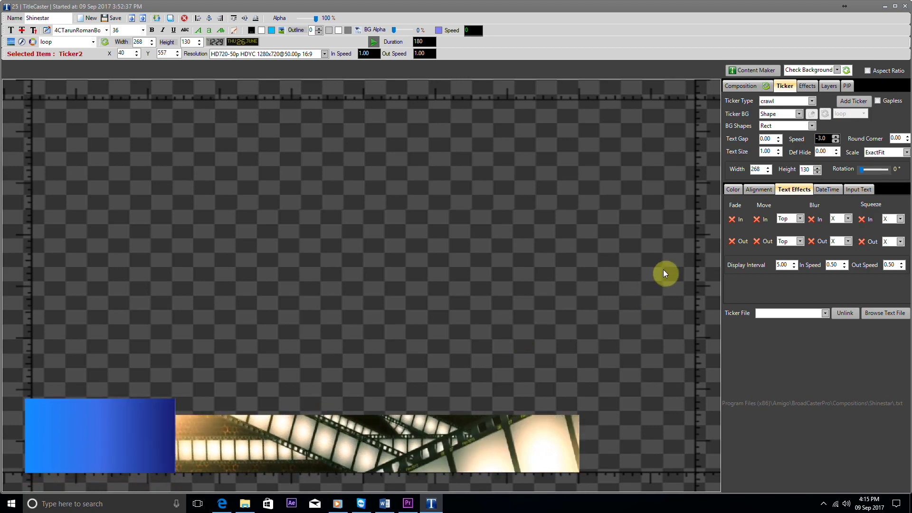
# Set all three gradient colours of the ticker block to pink (255, 0, 128).
pyautogui.click(729, 191)
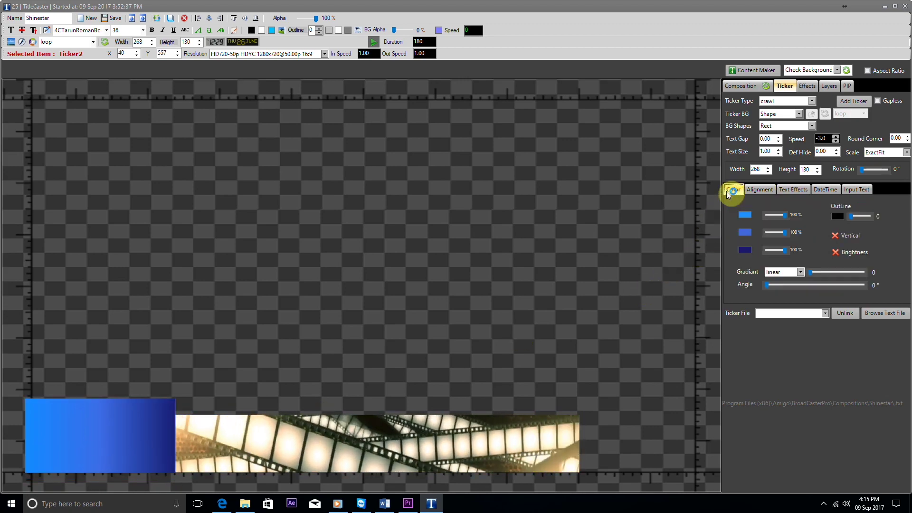
pyautogui.click(746, 215)
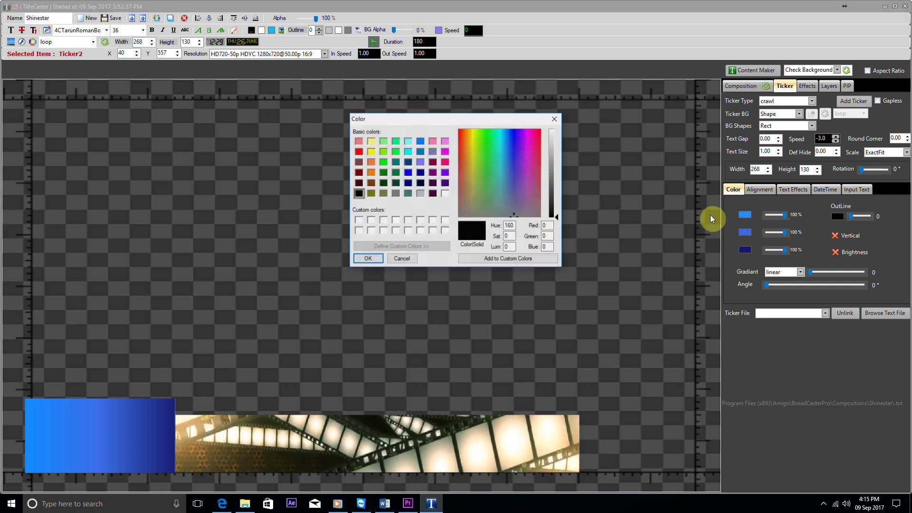
pyautogui.click(445, 162)
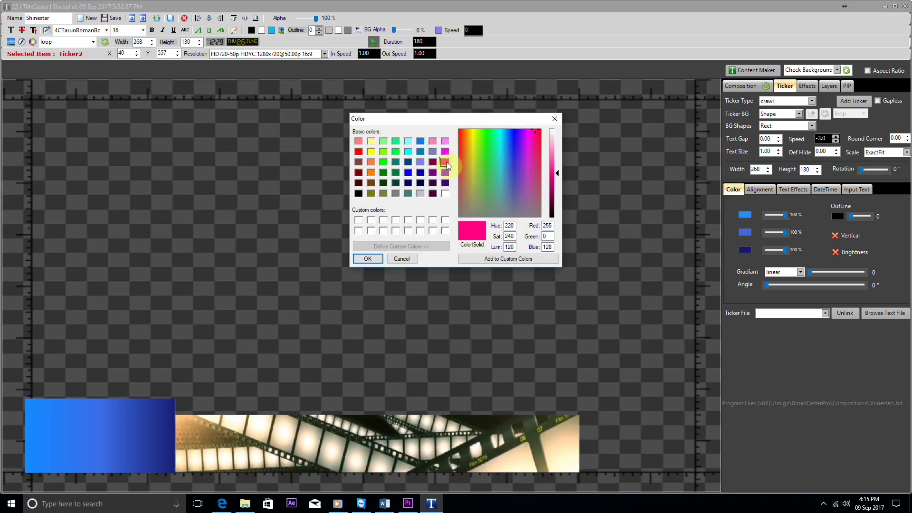
pyautogui.click(366, 259)
pyautogui.click(742, 232)
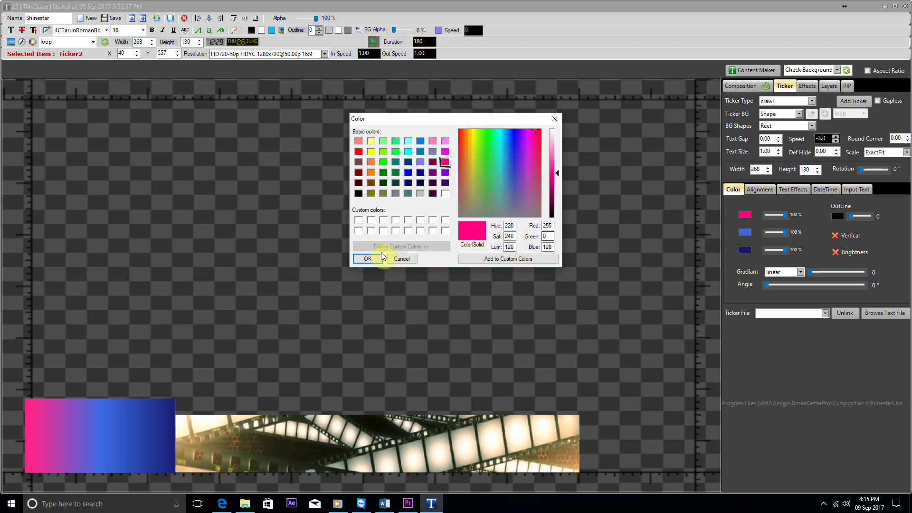
pyautogui.click(382, 257)
pyautogui.click(744, 250)
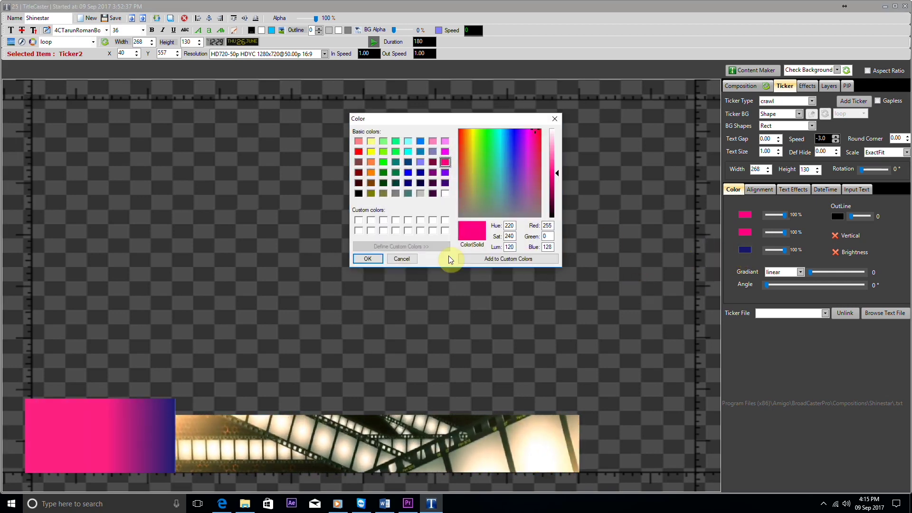
pyautogui.click(370, 259)
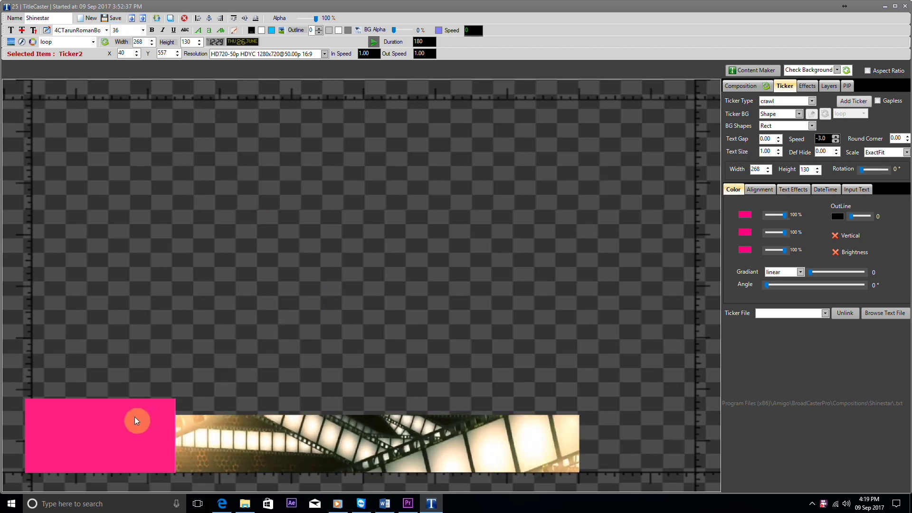
# Add a second ticker block in the open canvas area and set its three gradient colours to white.
pyautogui.click(841, 102)
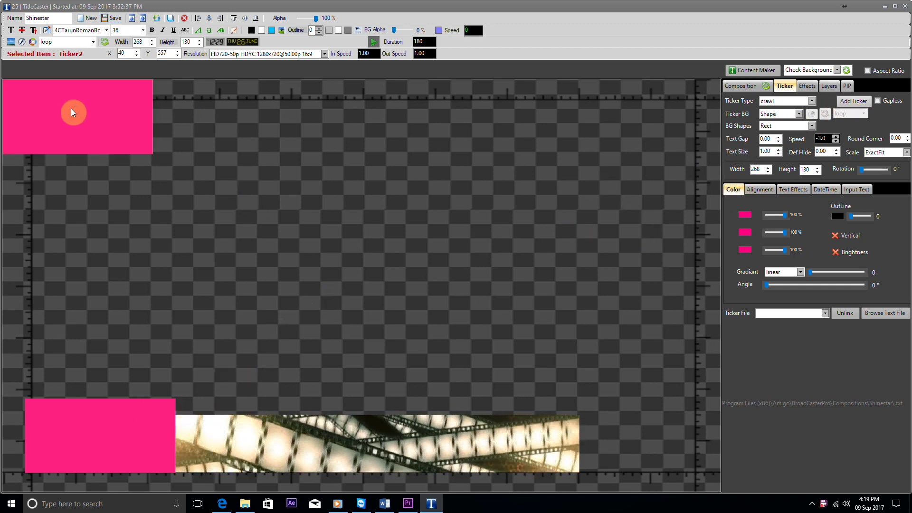
pyautogui.moveTo(73, 110); pyautogui.dragTo(222, 251)
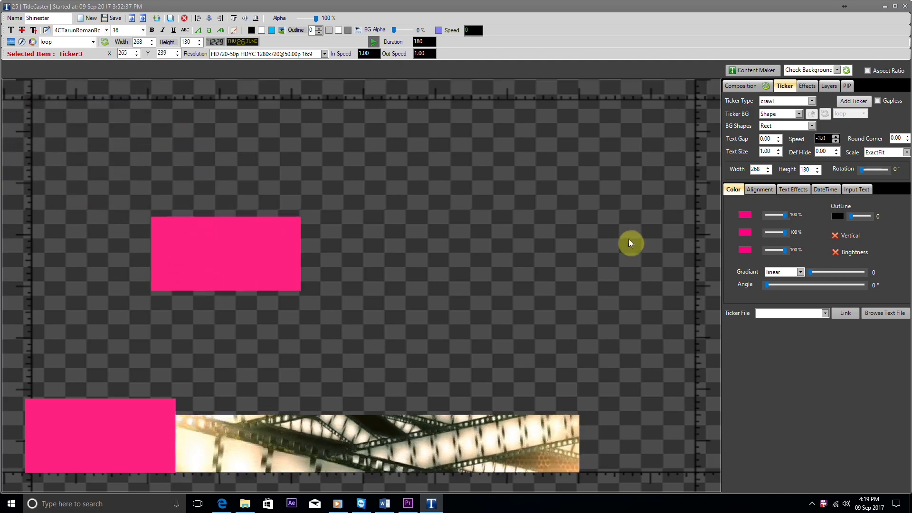
pyautogui.click(742, 213)
pyautogui.click(368, 259)
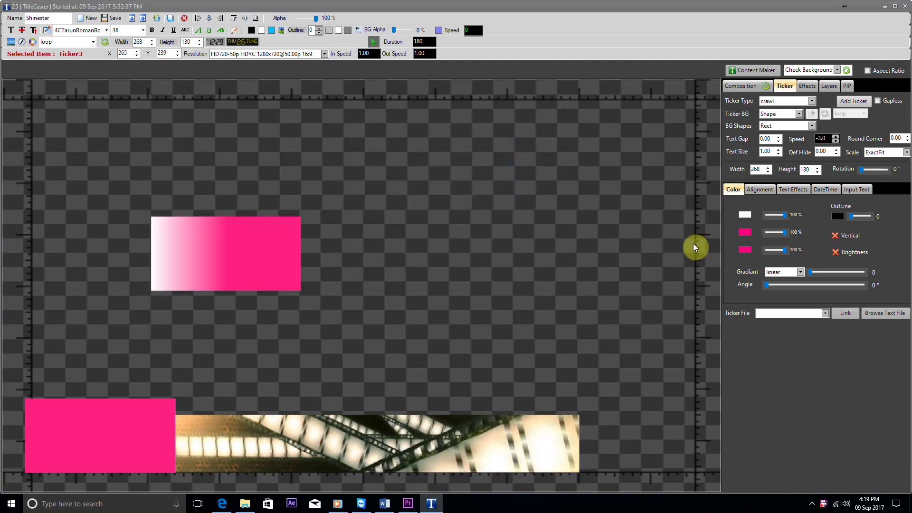
pyautogui.click(744, 232)
pyautogui.click(366, 259)
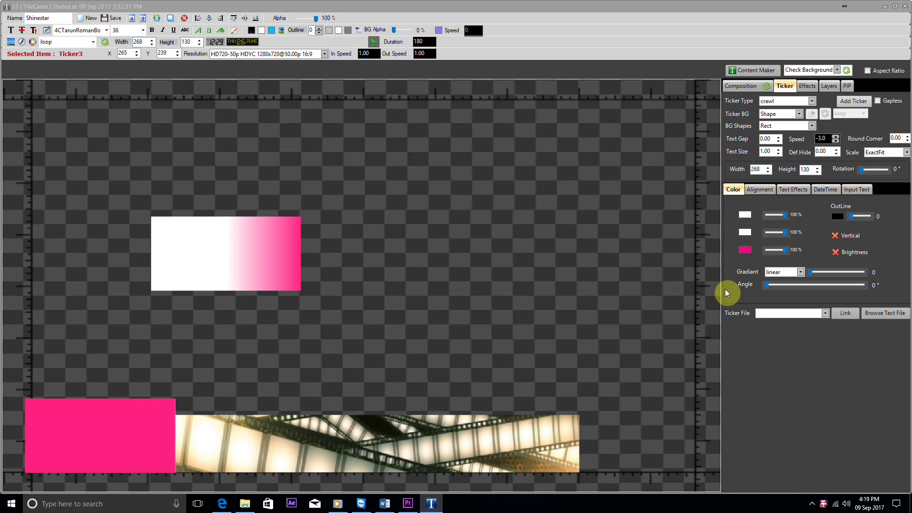
pyautogui.click(745, 250)
pyautogui.click(368, 259)
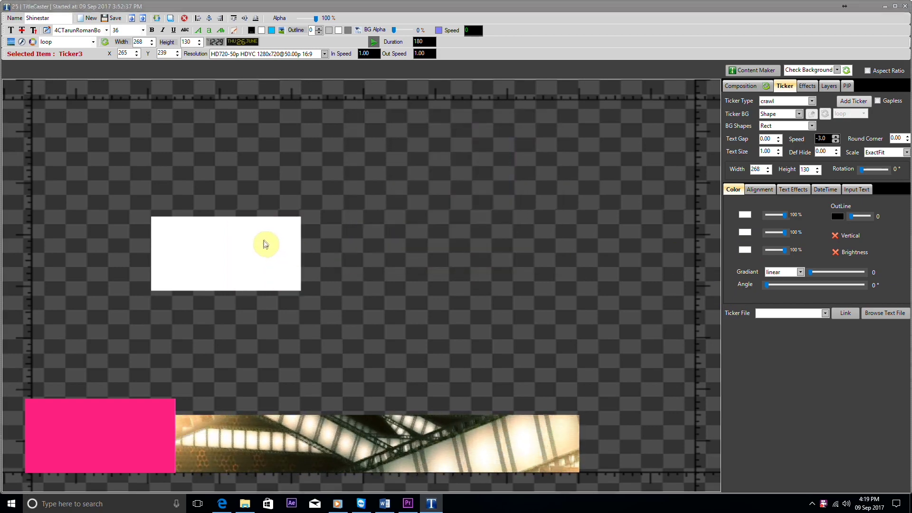
# Resize the white block to 200 wide and 100 high and place it over the pink block.
pyautogui.moveTo(263, 245); pyautogui.dragTo(240, 297)
pyautogui.doubleClick(760, 169)
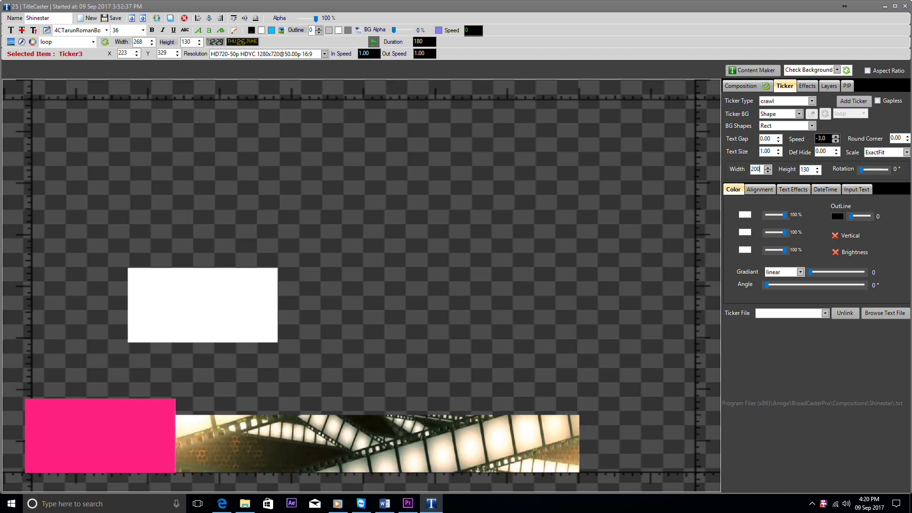
pyautogui.press('Return')
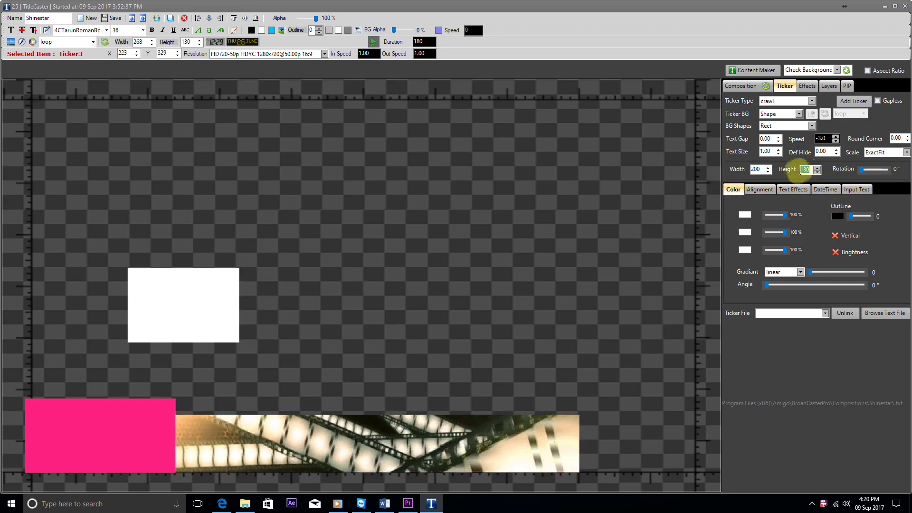
pyautogui.press('Return')
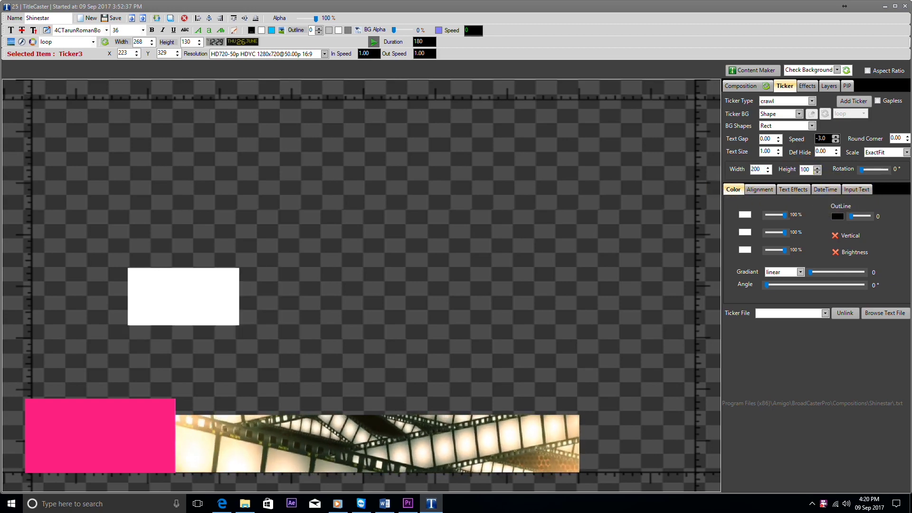
pyautogui.moveTo(184, 295); pyautogui.dragTo(121, 441)
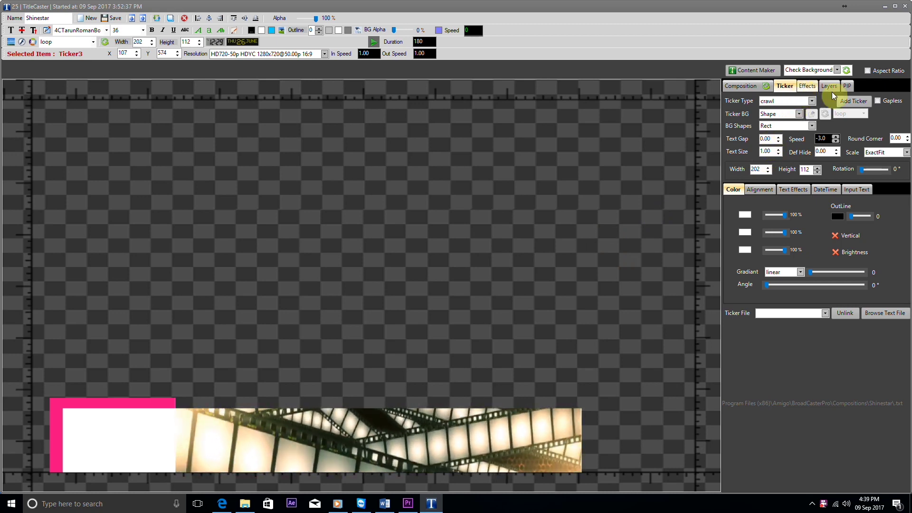
# Add another white ticker, stretch it into a bar about 366 by 28, and place it along the film strip's lower edge.
pyautogui.click(852, 103)
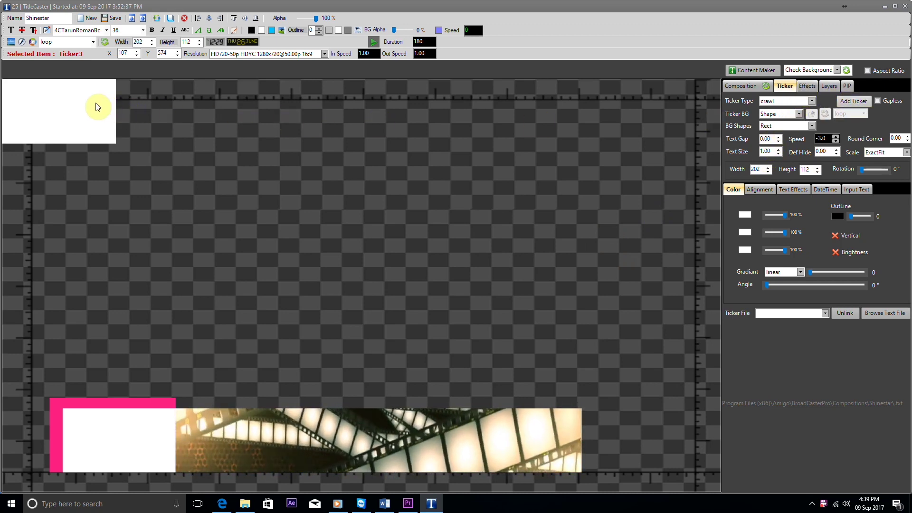
pyautogui.moveTo(95, 106); pyautogui.dragTo(313, 244)
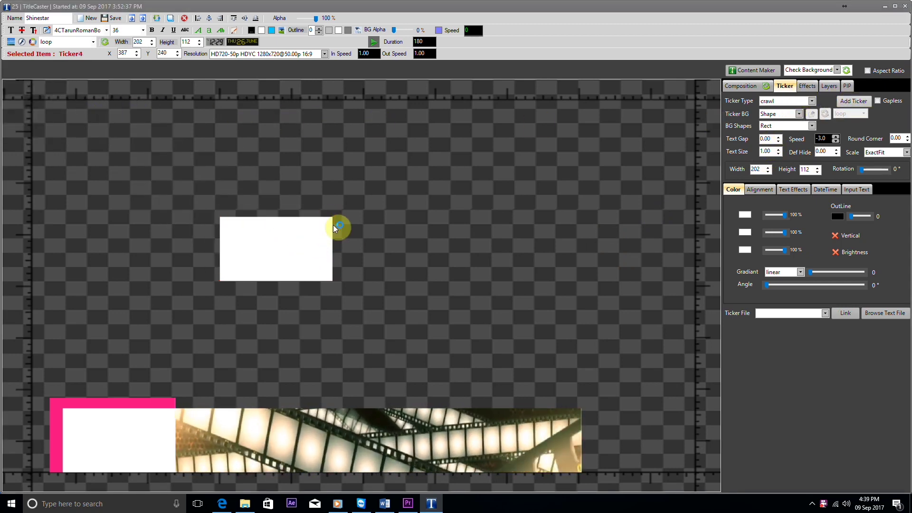
pyautogui.click(335, 227)
pyautogui.moveTo(329, 217); pyautogui.dragTo(419, 269)
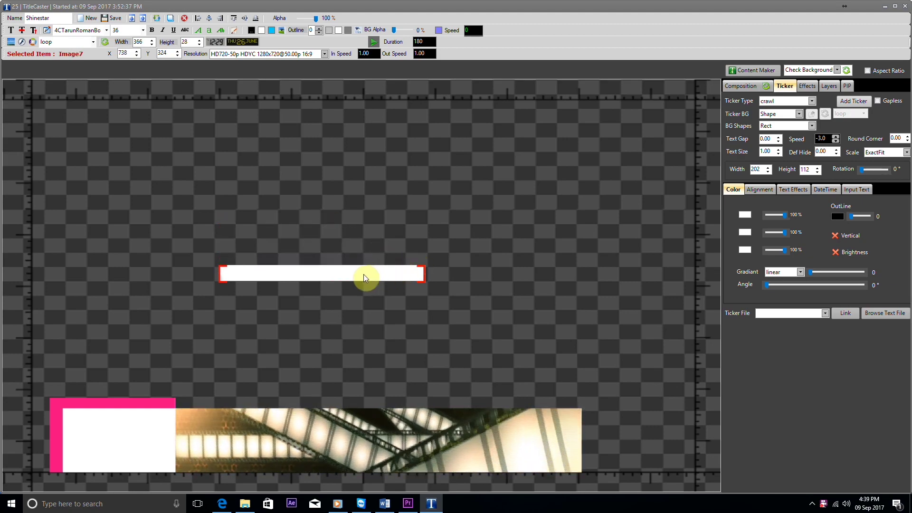
pyautogui.moveTo(349, 275); pyautogui.dragTo(391, 469)
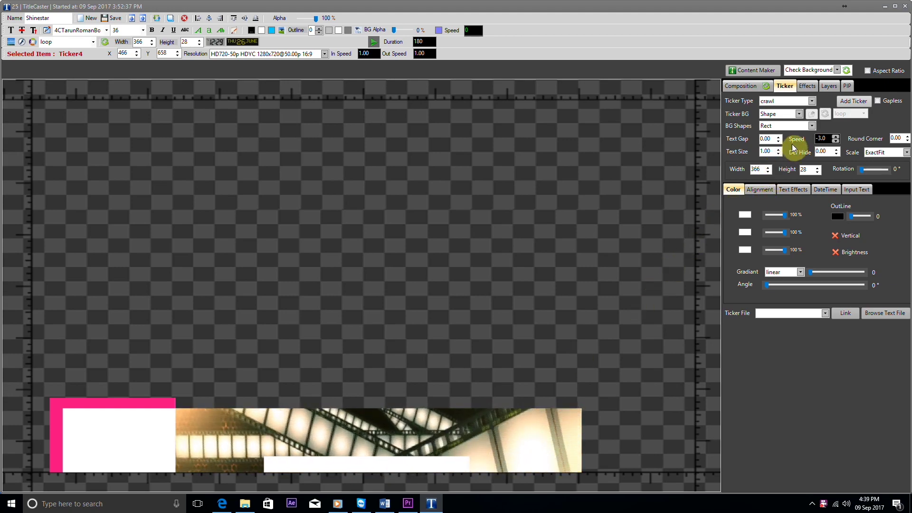
# Change the white bar's background shape to Block-2 and save the composition.
pyautogui.click(786, 126)
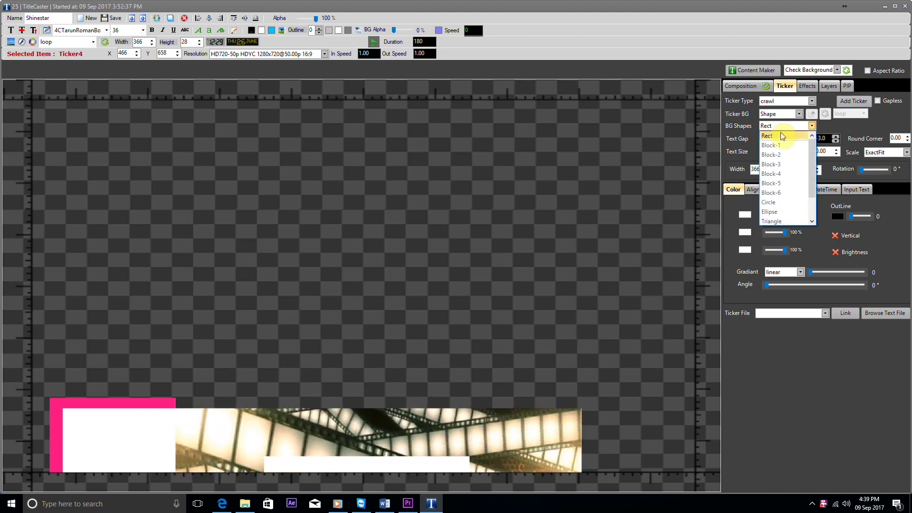
pyautogui.click(772, 154)
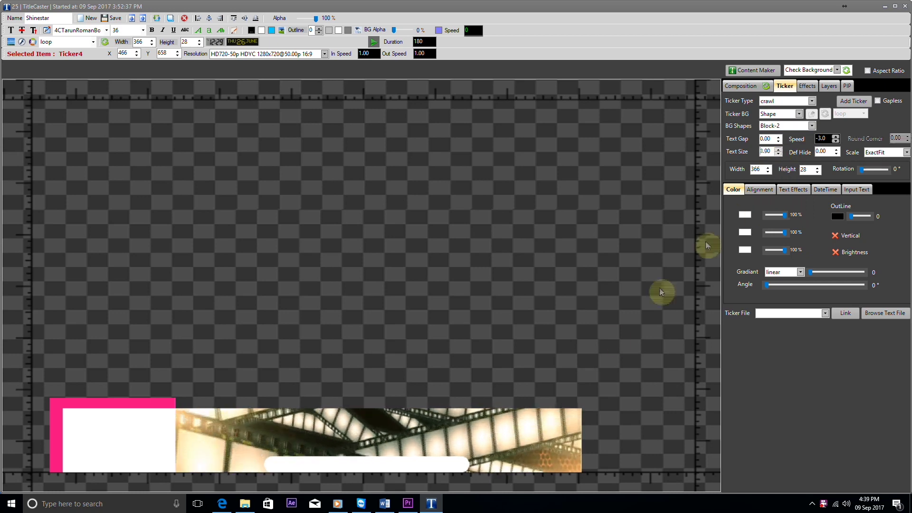
pyautogui.click(113, 18)
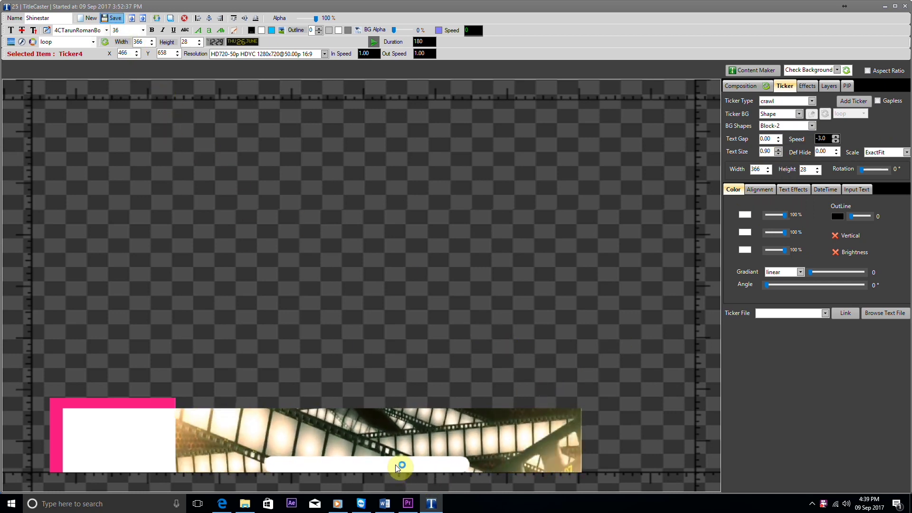
# Add two more white Block-2 ticker bars and place them one above the other over the banner.
pyautogui.click(850, 103)
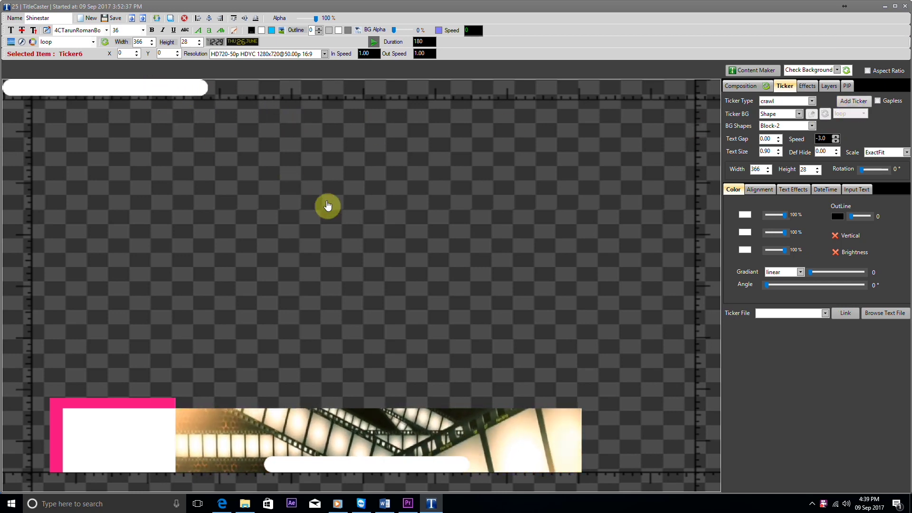
pyautogui.moveTo(139, 87); pyautogui.dragTo(344, 332)
pyautogui.click(171, 92)
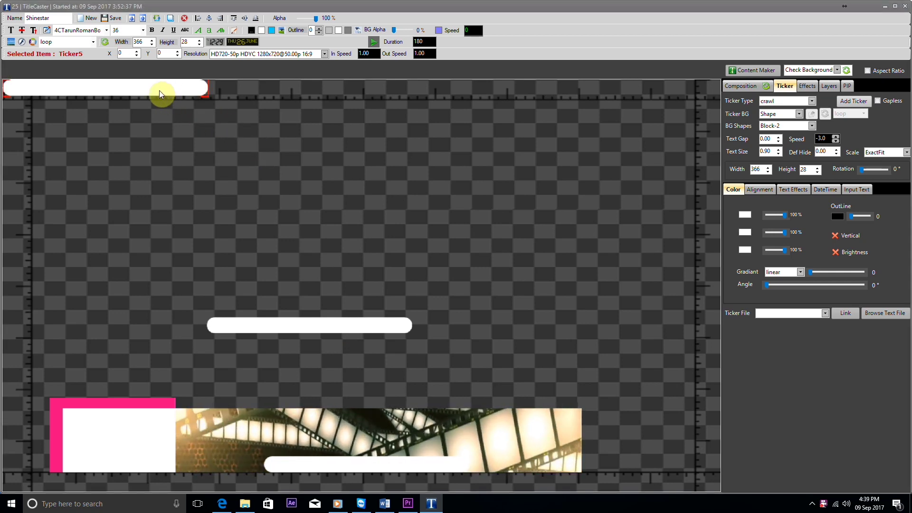
pyautogui.moveTo(155, 92); pyautogui.dragTo(371, 273)
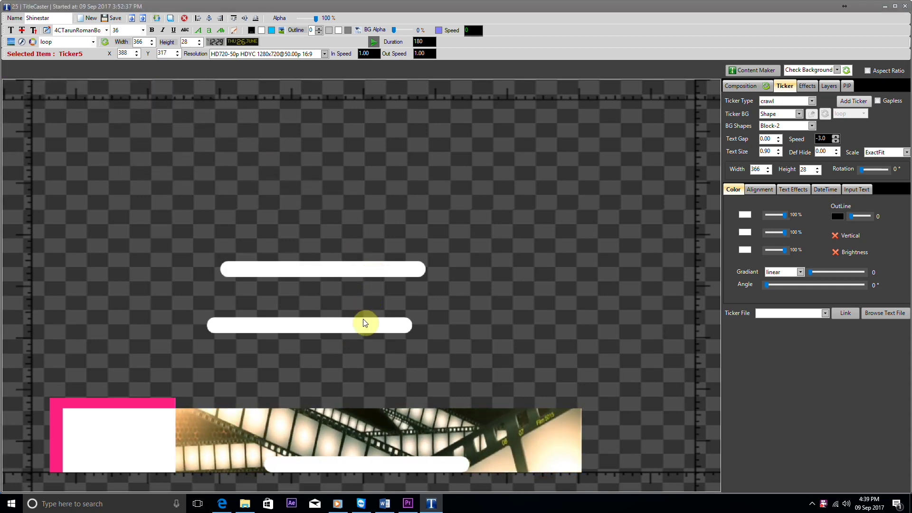
# Position the lower of the two floating white bars at X 466, Y 658, matching the bar on the film strip's lower edge.
pyautogui.click(366, 467)
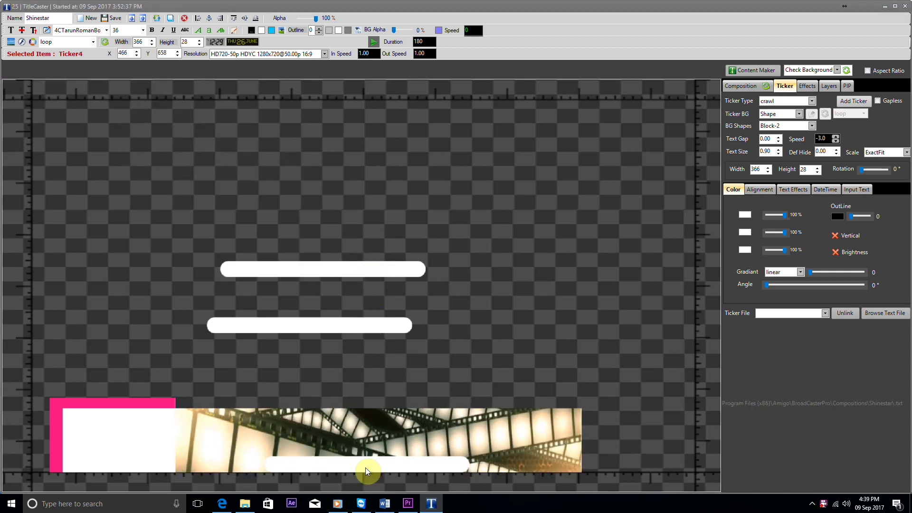
pyautogui.click(310, 327)
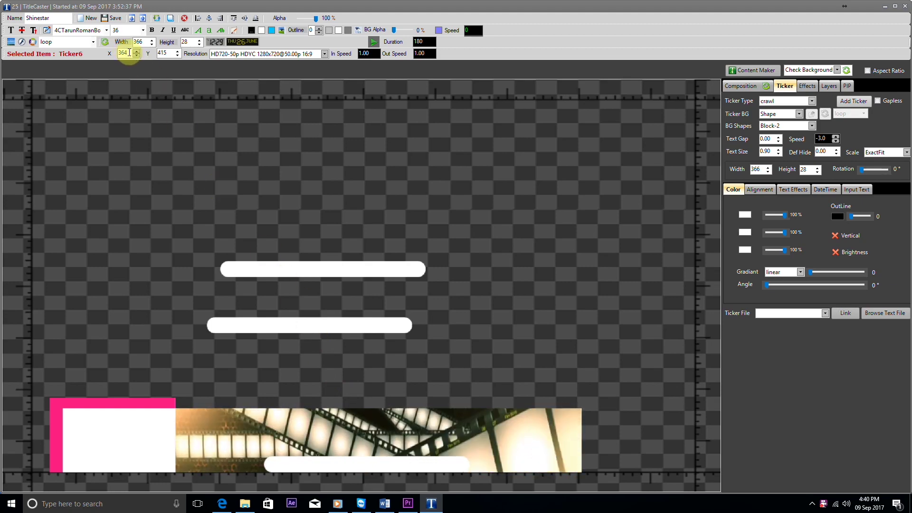
pyautogui.moveTo(127, 52); pyautogui.dragTo(117, 53)
pyautogui.write('466')
pyautogui.press('Tab')
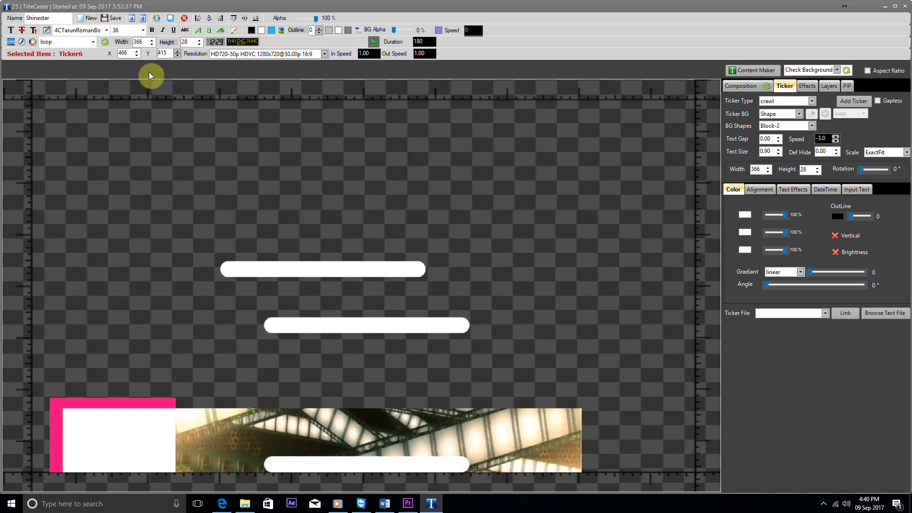
pyautogui.doubleClick(169, 52)
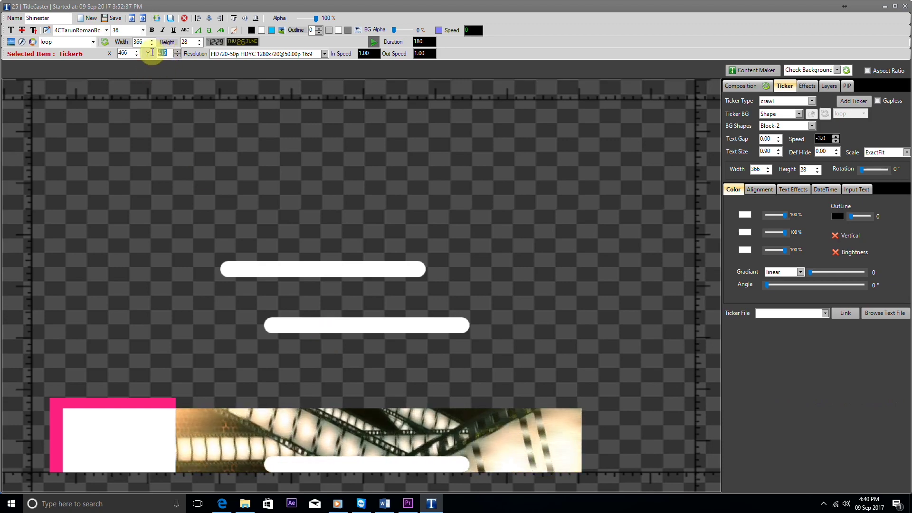
pyautogui.write('658')
pyautogui.press('Tab')
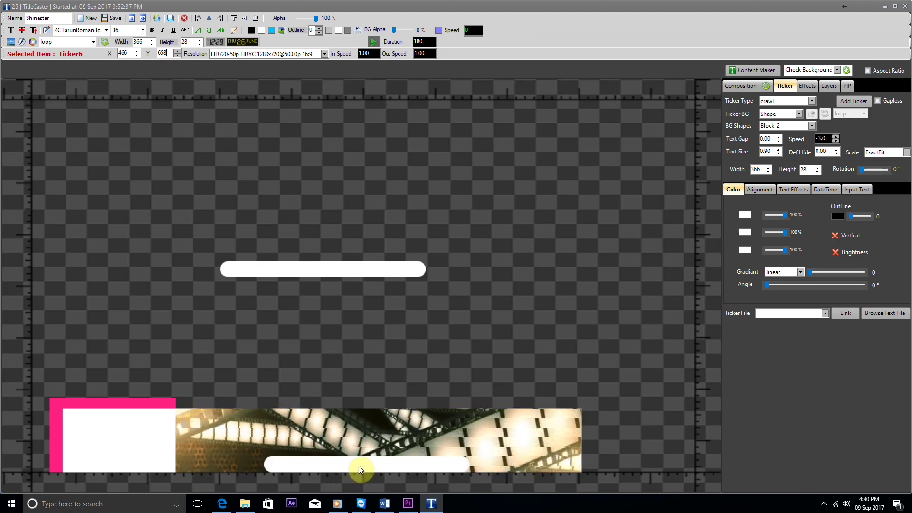
# Raise this bar to Y 631 so it stacks directly above the bottom bar.
pyautogui.click(176, 52)
pyautogui.click(177, 52)
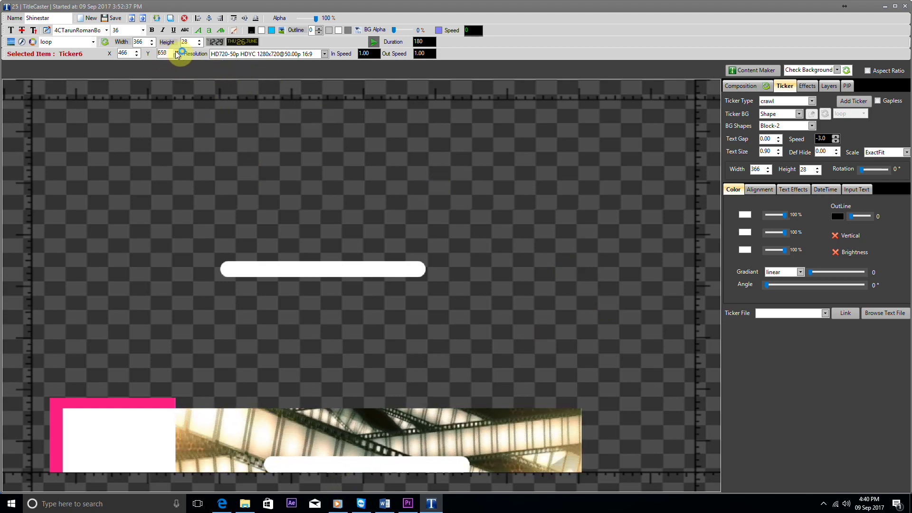
pyautogui.click(176, 52)
pyautogui.click(177, 52)
pyautogui.click(177, 52)
pyautogui.click(176, 52)
pyautogui.click(178, 53)
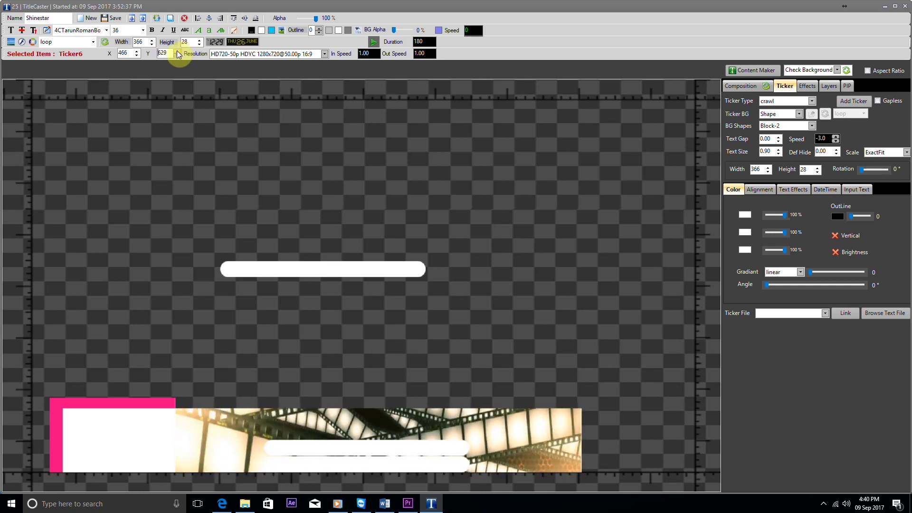
# Place the remaining floating white bar at X 466, Y 603, stacked above the other two.
pyautogui.click(333, 275)
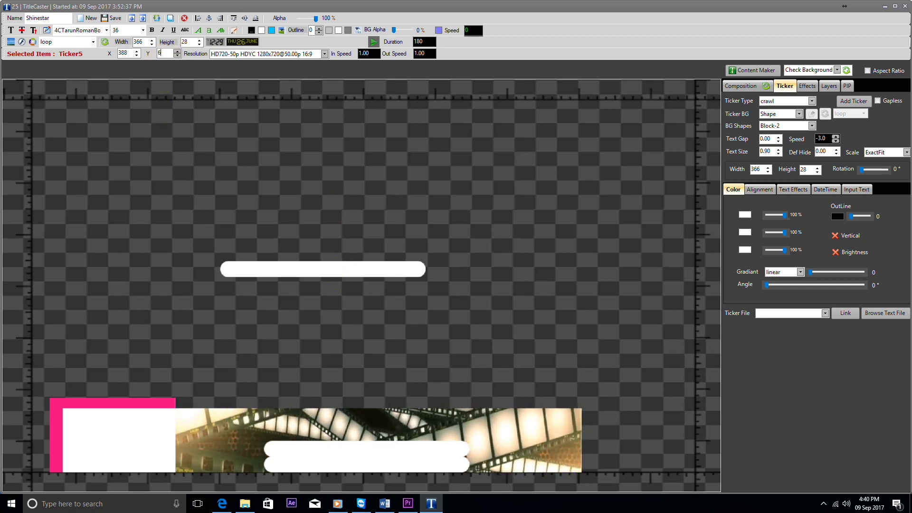
pyautogui.press('Return')
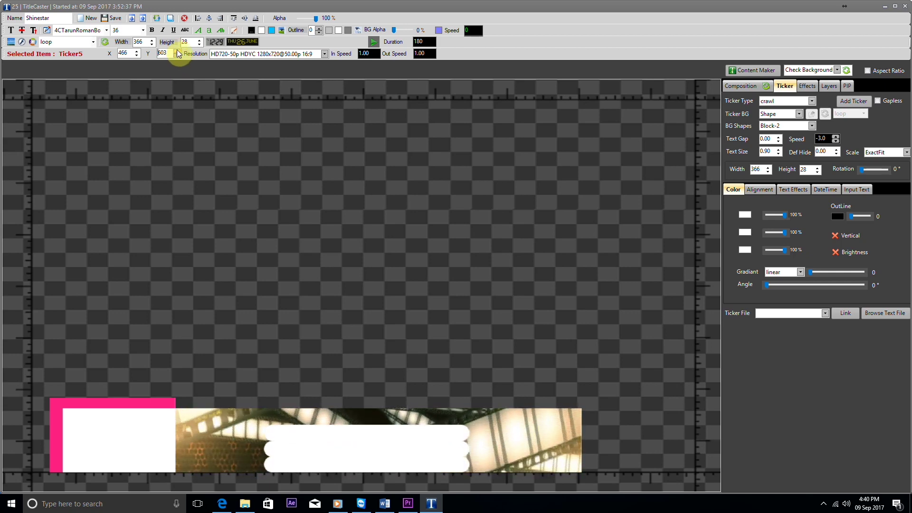
# Add a fourth white ticker bar and position it at X 466, Y 600.
pyautogui.click(864, 102)
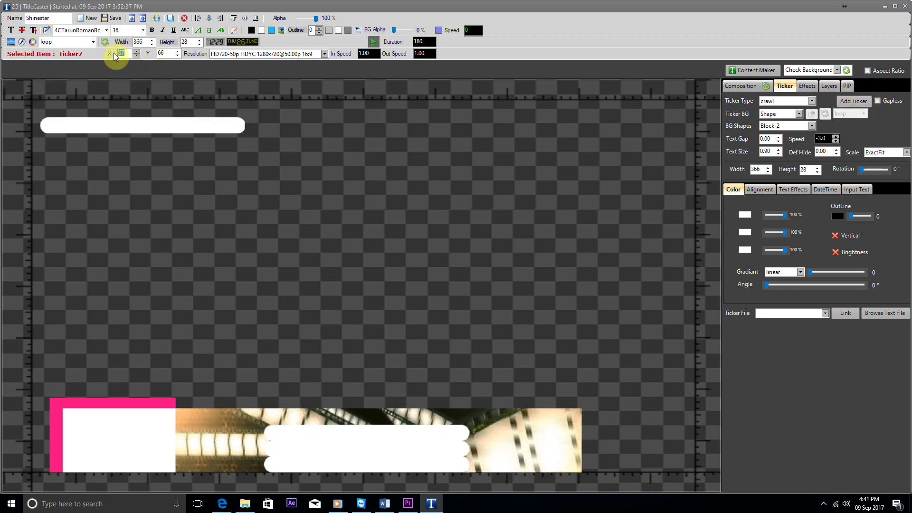
pyautogui.write('466')
pyautogui.press('Return')
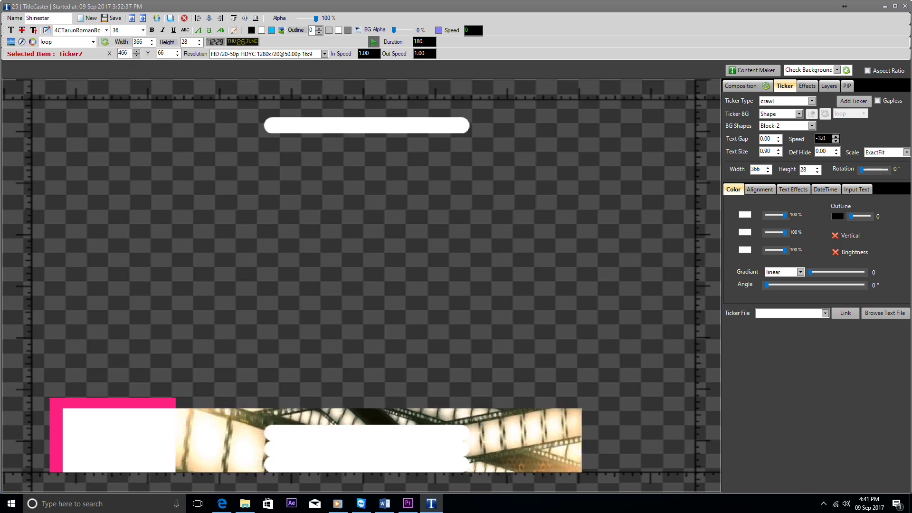
pyautogui.doubleClick(162, 53)
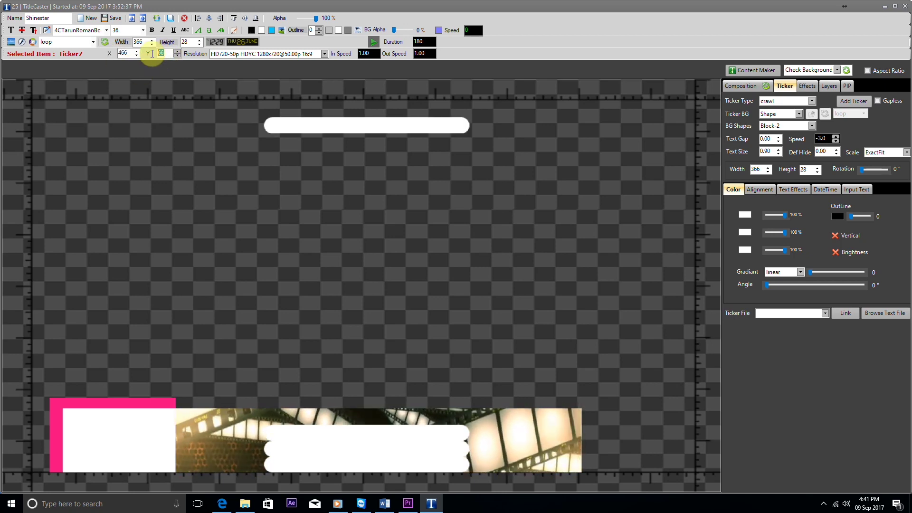
pyautogui.write('600')
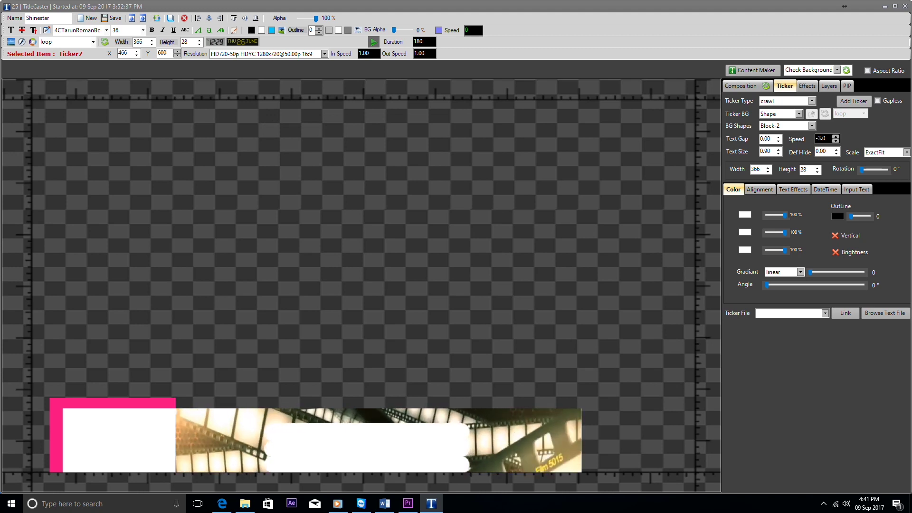
# Move the fourth bar up to Y 575 to complete the stack and save the composition.
pyautogui.click(177, 51)
pyautogui.click(177, 51)
pyautogui.click(176, 51)
pyautogui.click(177, 51)
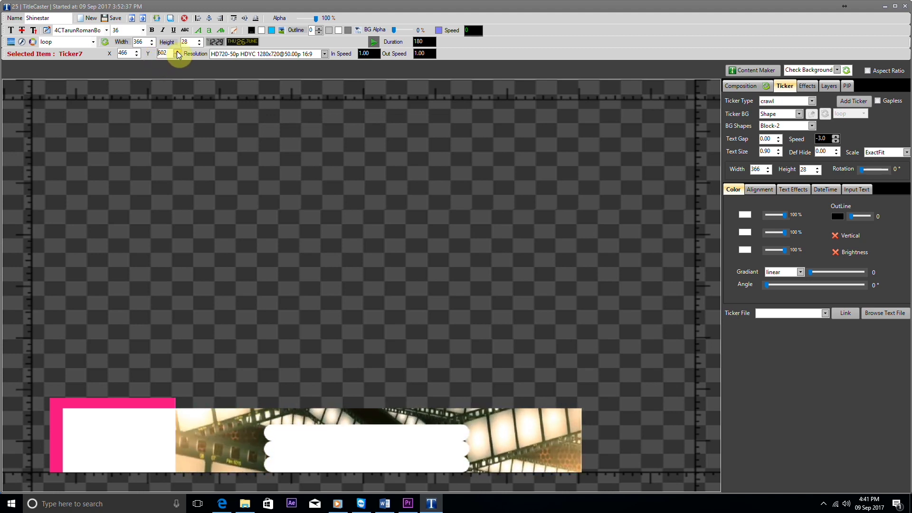
pyautogui.click(176, 51)
pyautogui.moveTo(177, 53)
pyautogui.mouseDown()
pyautogui.moveTo(181, 64)
pyautogui.moveTo(178, 57)
pyautogui.mouseUp()
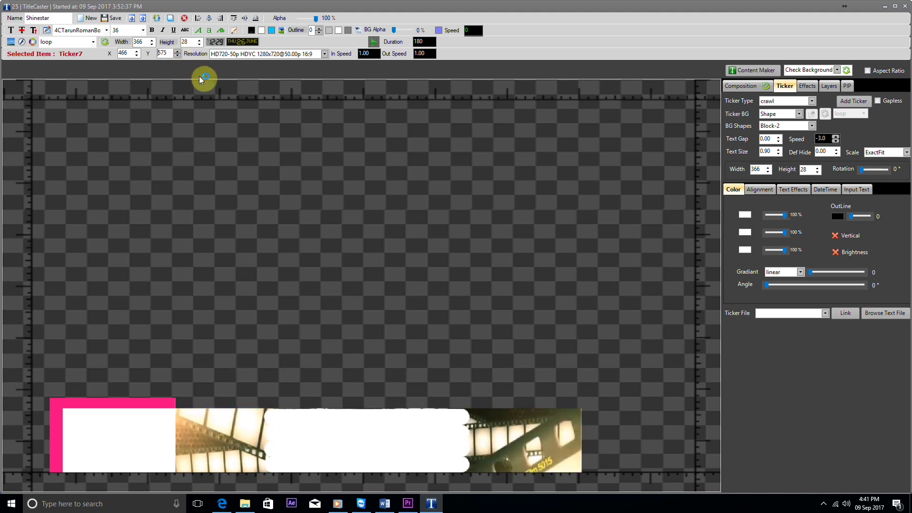
pyautogui.click(113, 19)
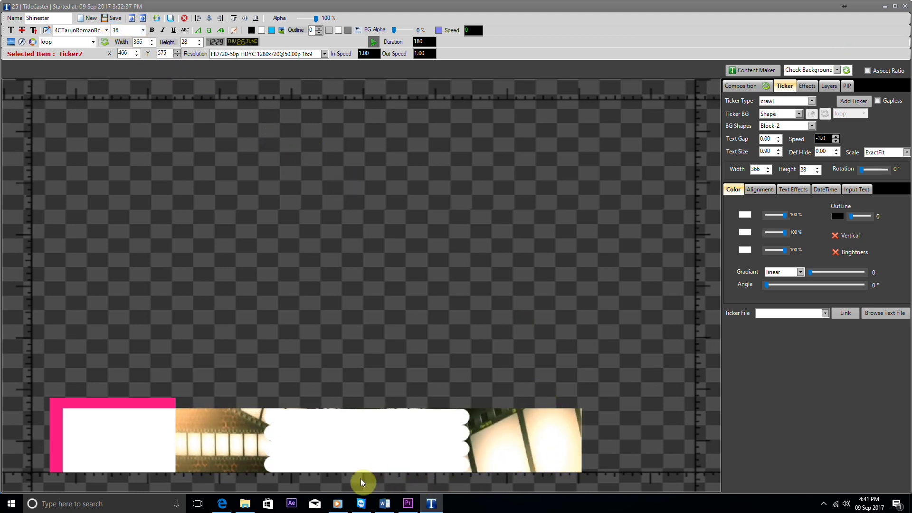
# Colour the bottom bar orange, using RGB 255, 99, 23 for the first two gradient colours and 255, 112, 43 for the third.
pyautogui.click(352, 469)
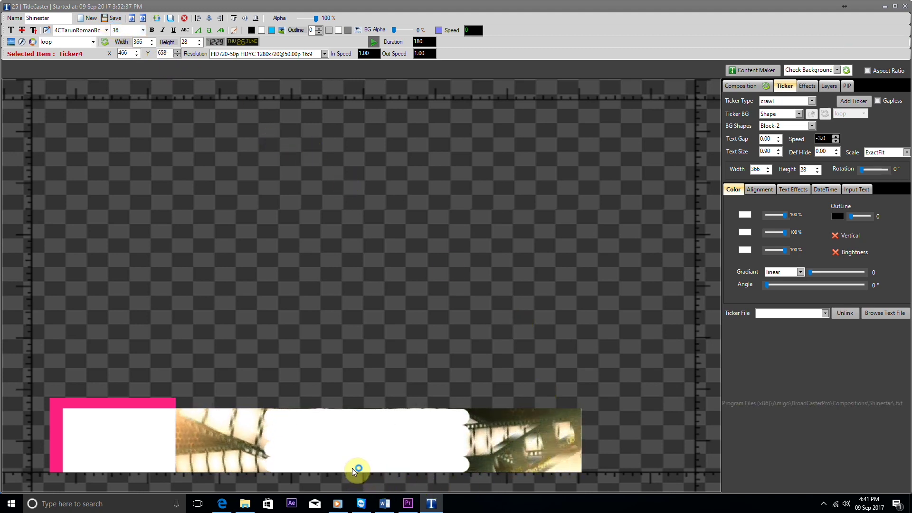
pyautogui.click(745, 214)
pyautogui.click(371, 162)
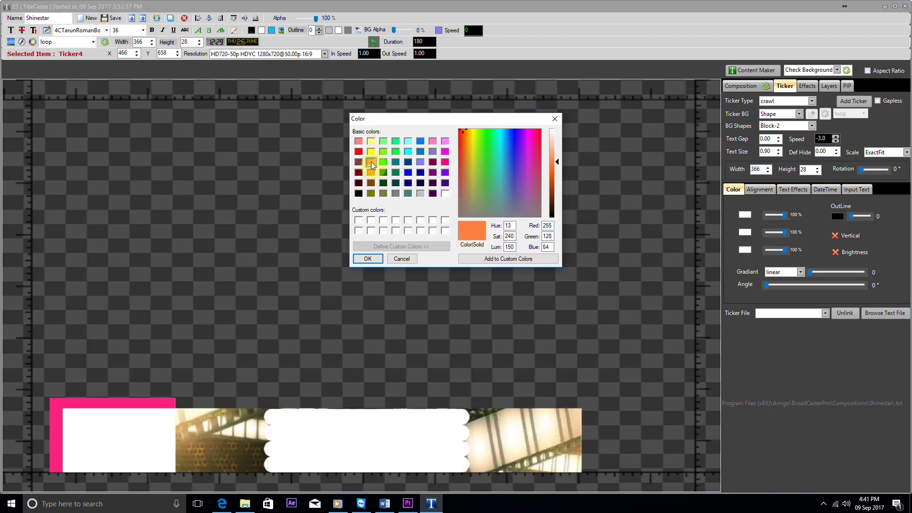
pyautogui.click(554, 169)
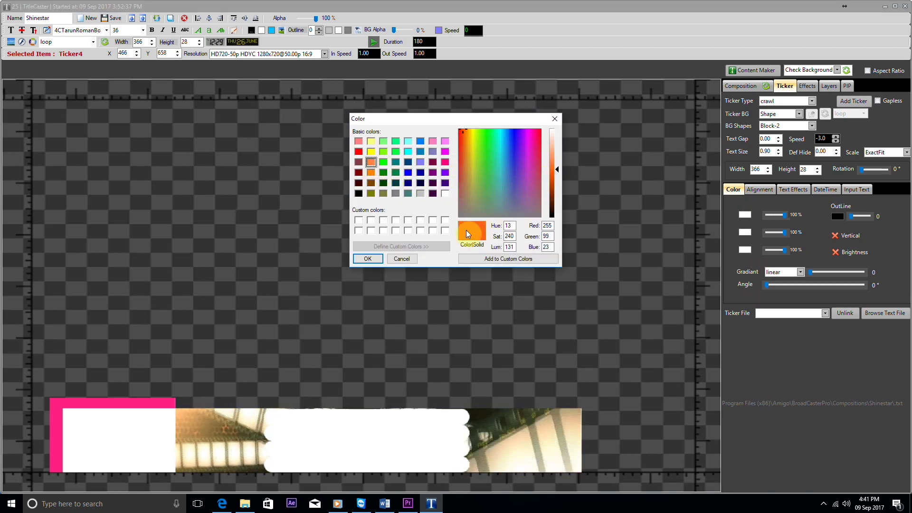
pyautogui.click(367, 259)
pyautogui.click(746, 234)
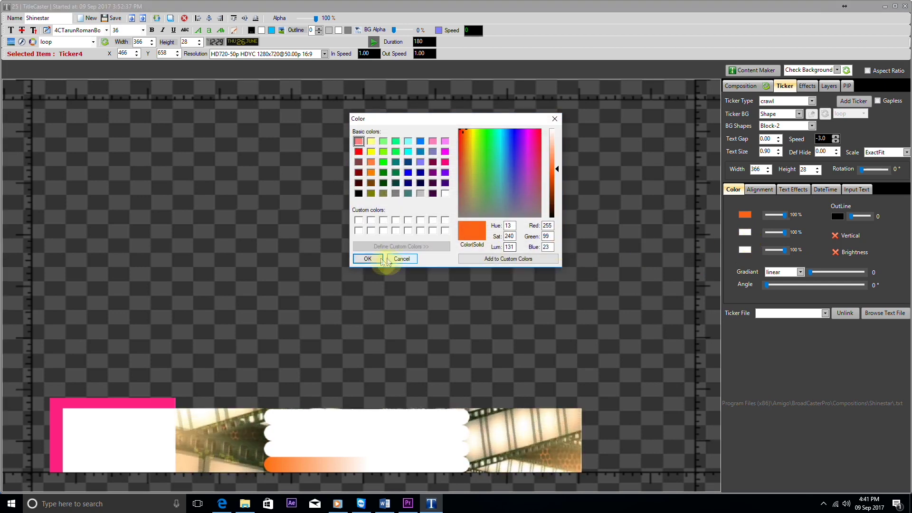
pyautogui.click(369, 259)
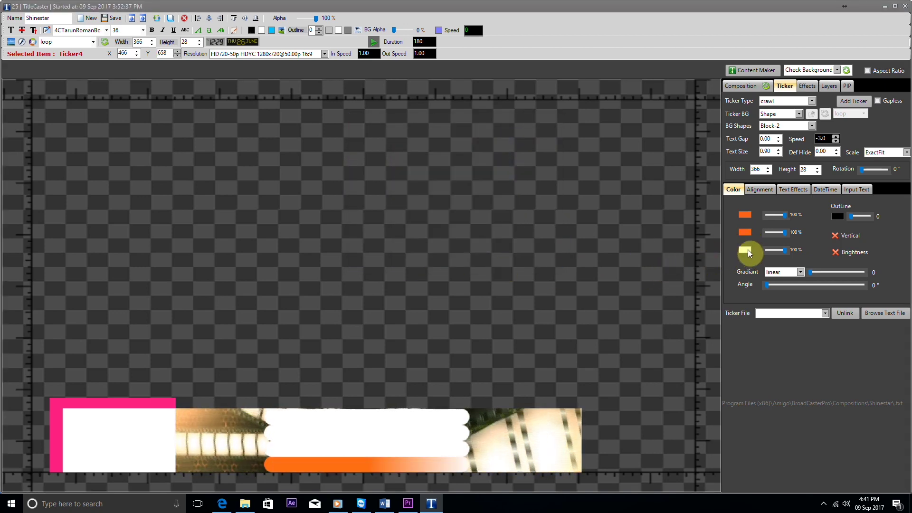
pyautogui.click(745, 249)
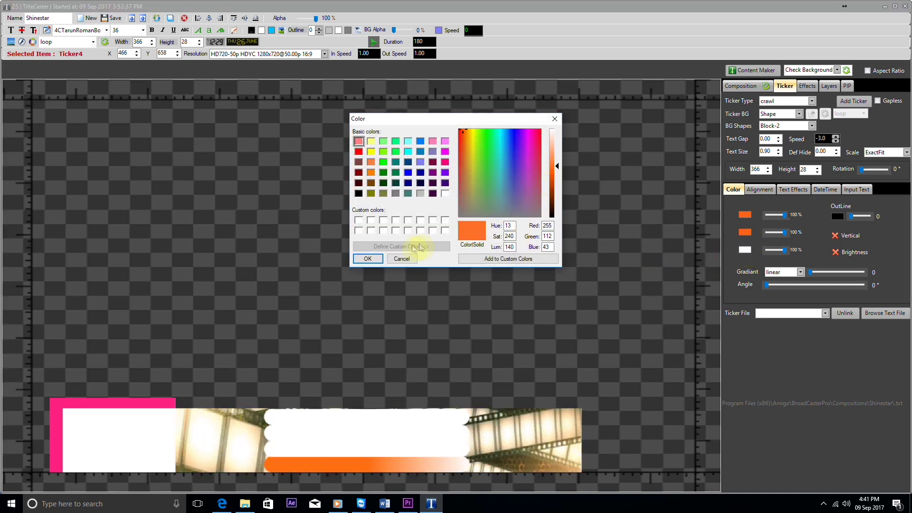
pyautogui.click(368, 258)
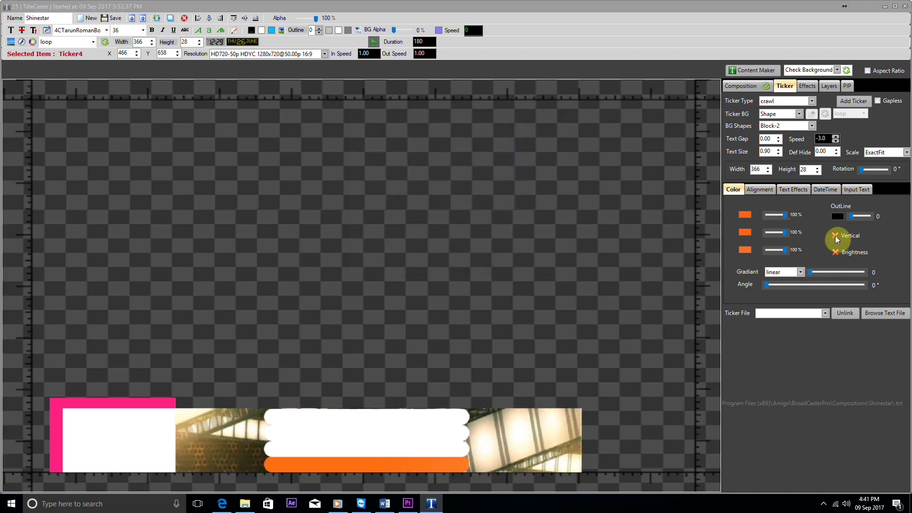
# Set the first two gradient colours of the second bar from the bottom to dark purple, RGB 111, 0, 111.
pyautogui.click(309, 452)
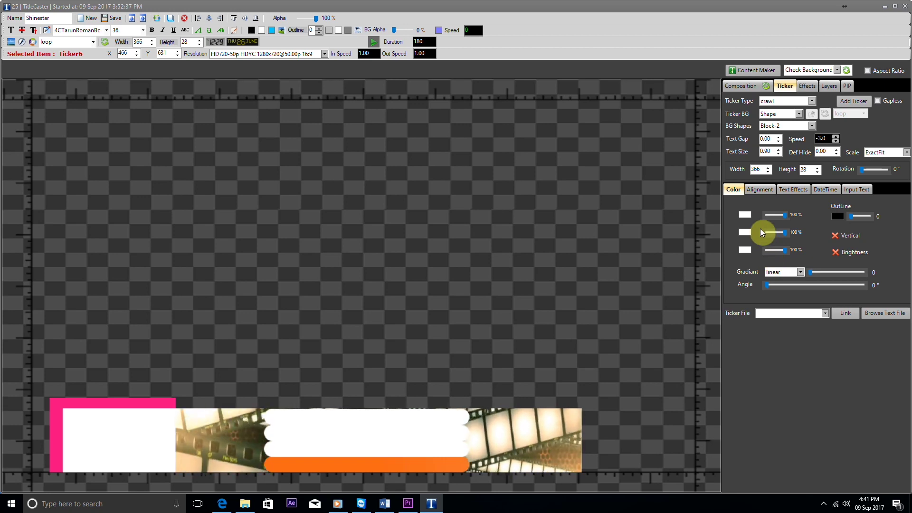
pyautogui.click(746, 215)
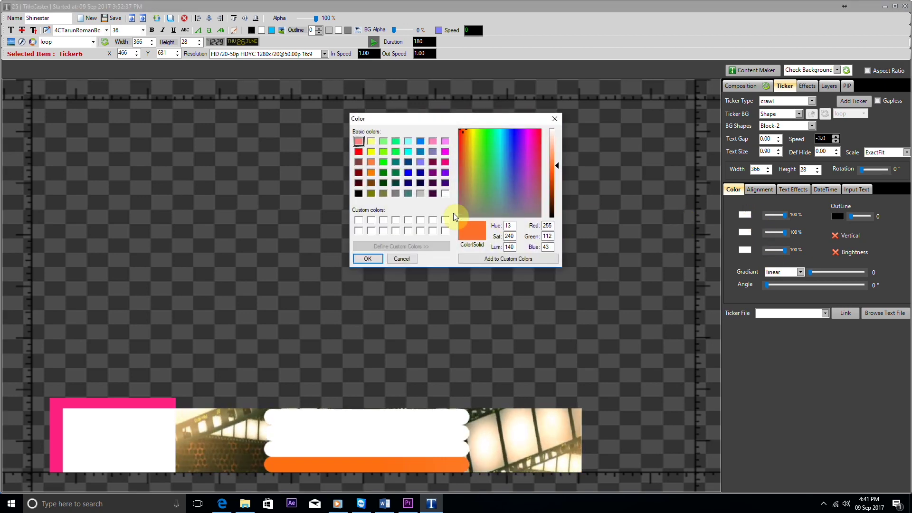
pyautogui.click(433, 173)
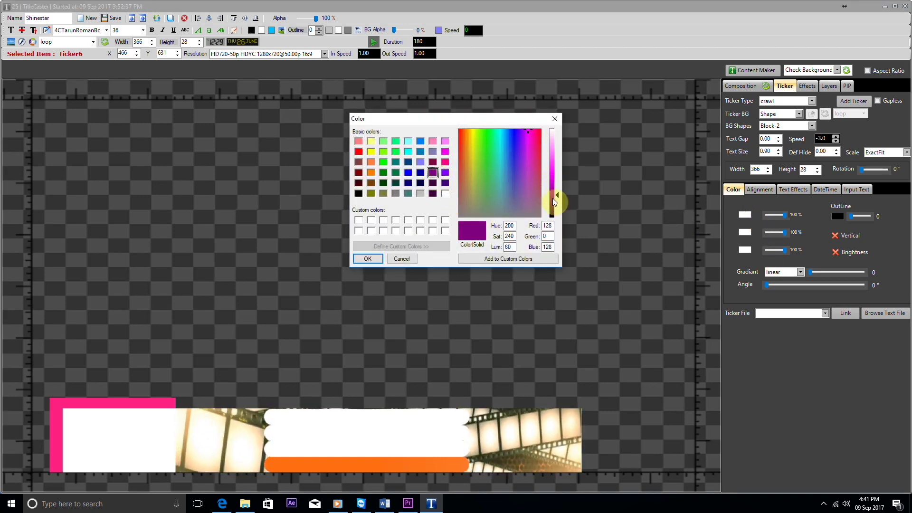
pyautogui.click(368, 258)
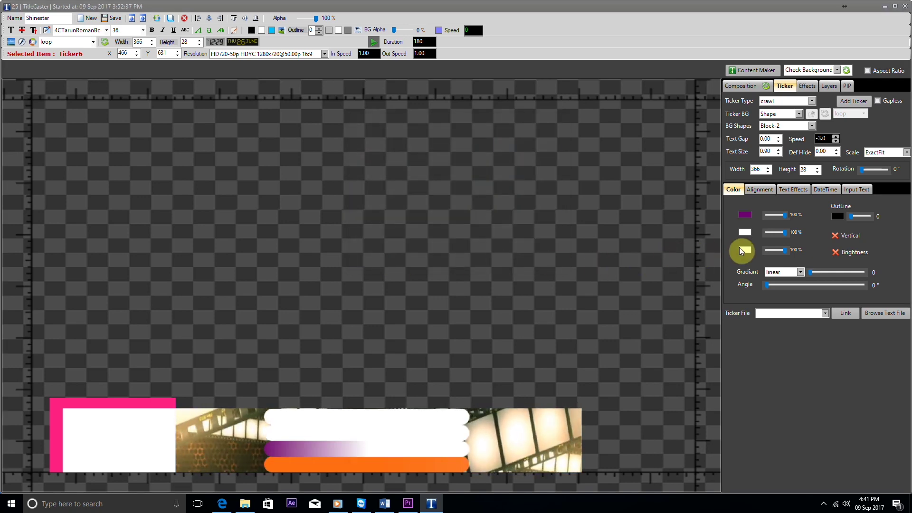
pyautogui.click(744, 250)
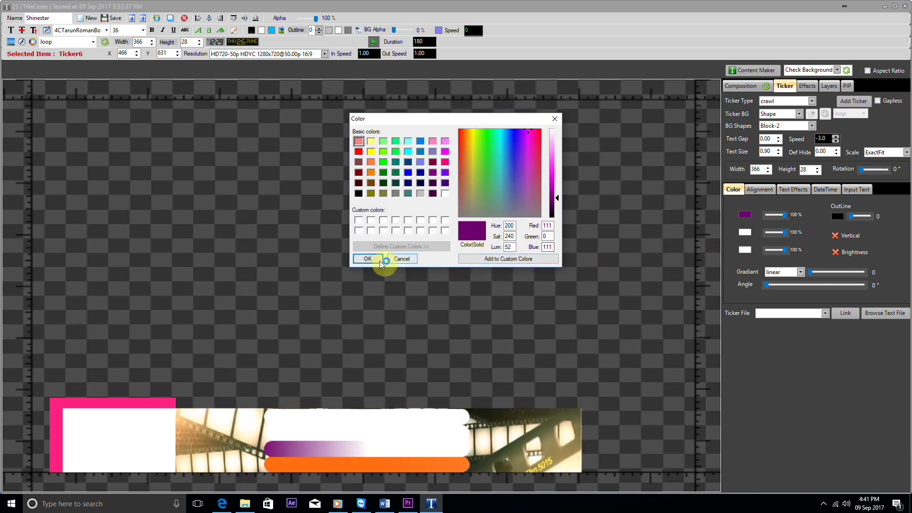
pyautogui.click(407, 259)
pyautogui.click(743, 232)
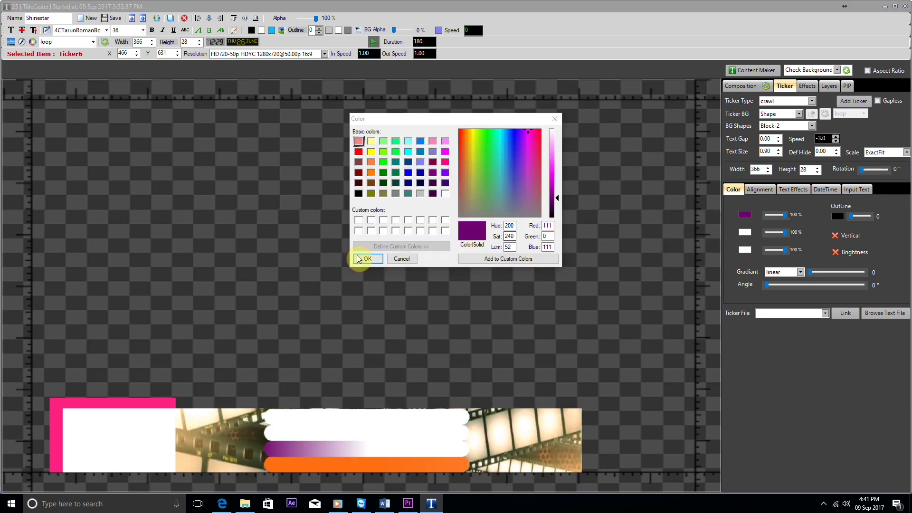
pyautogui.click(368, 258)
# Set the purple bar's third gradient colour to a lighter purple, RGB 155, 0, 155, and make its gradient vertical.
pyautogui.click(744, 250)
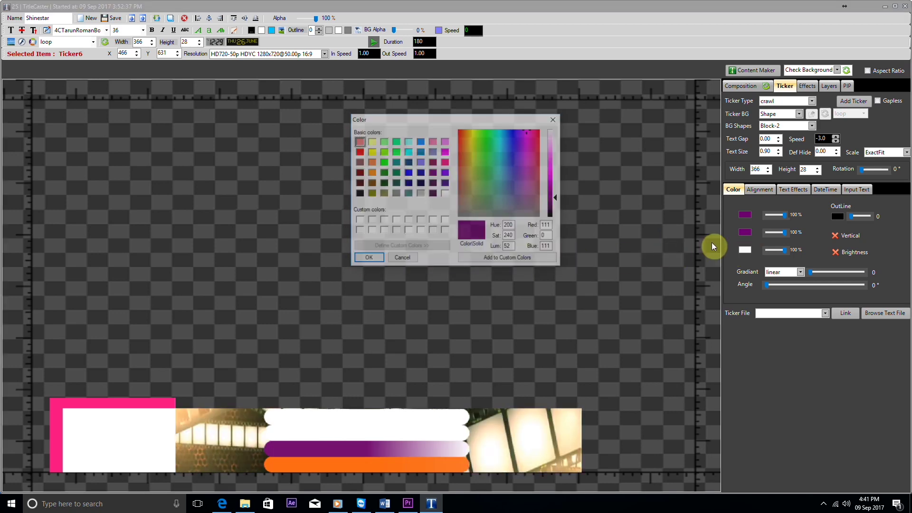
pyautogui.click(554, 190)
pyautogui.click(370, 257)
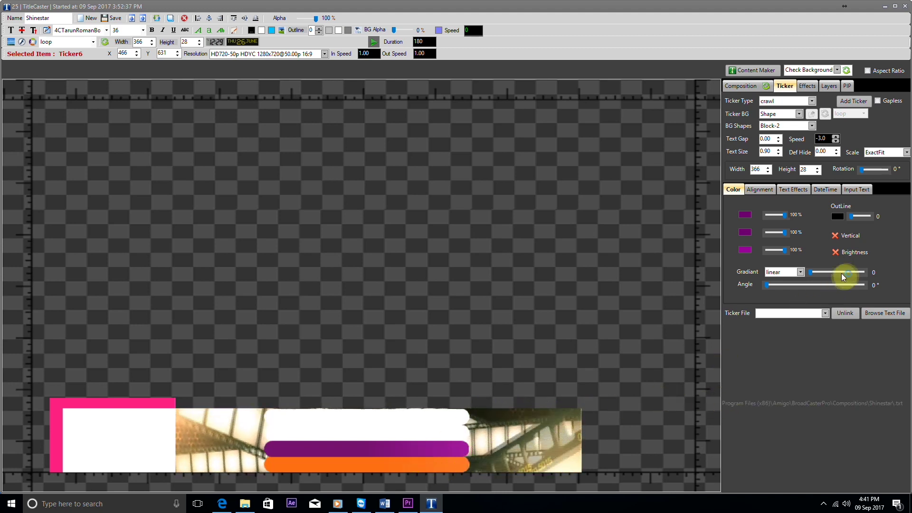
pyautogui.click(837, 238)
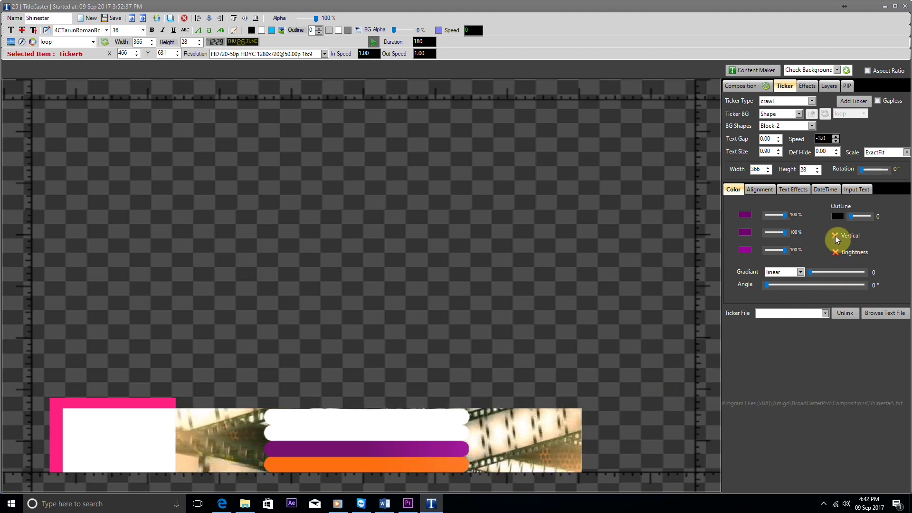
# Colour the second bar from the top blue, with a darker third gradient colour of RGB 0, 108, 217, and make its gradient vertical.
pyautogui.click(366, 432)
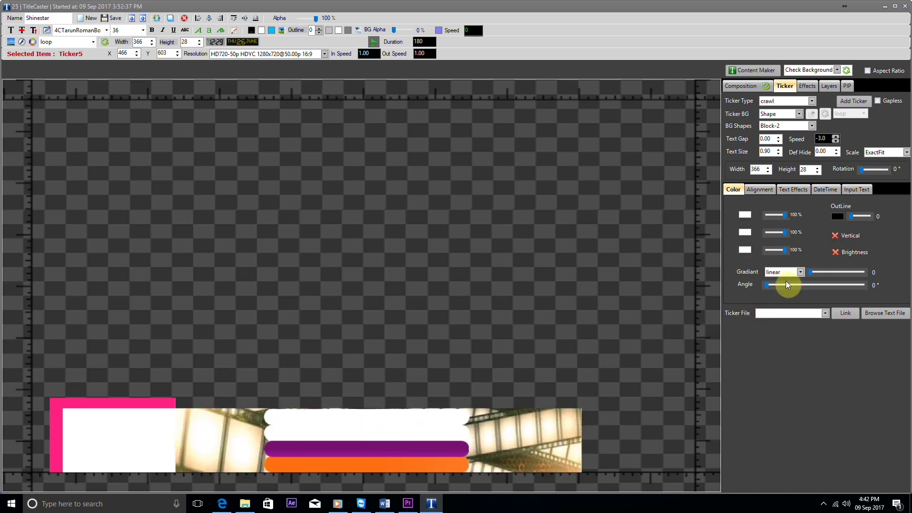
pyautogui.click(745, 215)
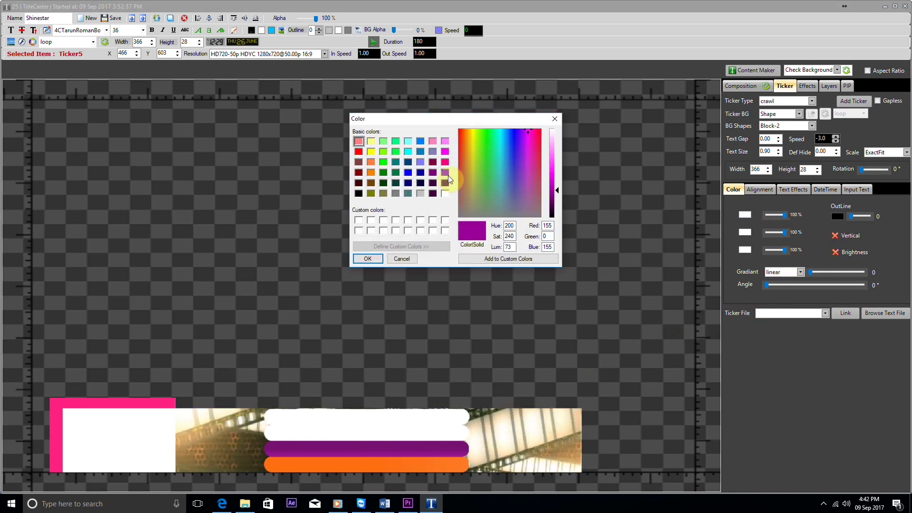
pyautogui.click(420, 141)
pyautogui.click(368, 259)
pyautogui.click(744, 232)
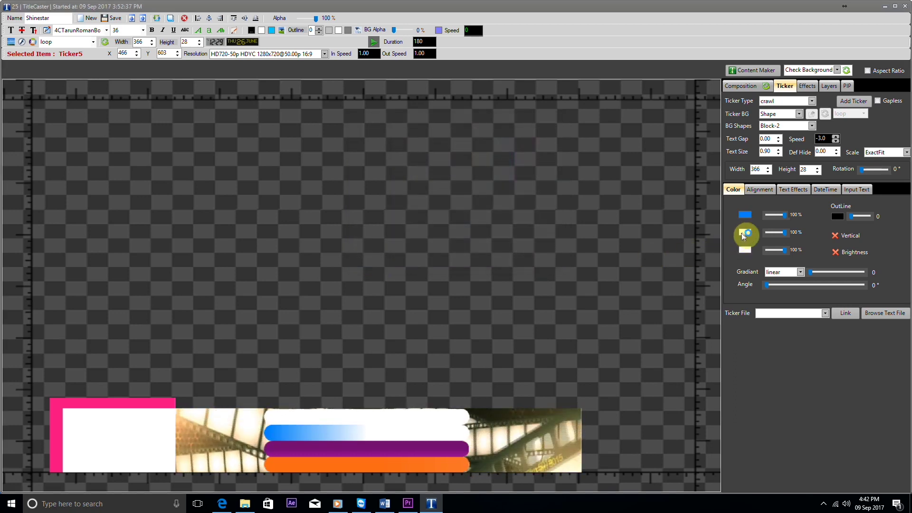
pyautogui.click(368, 258)
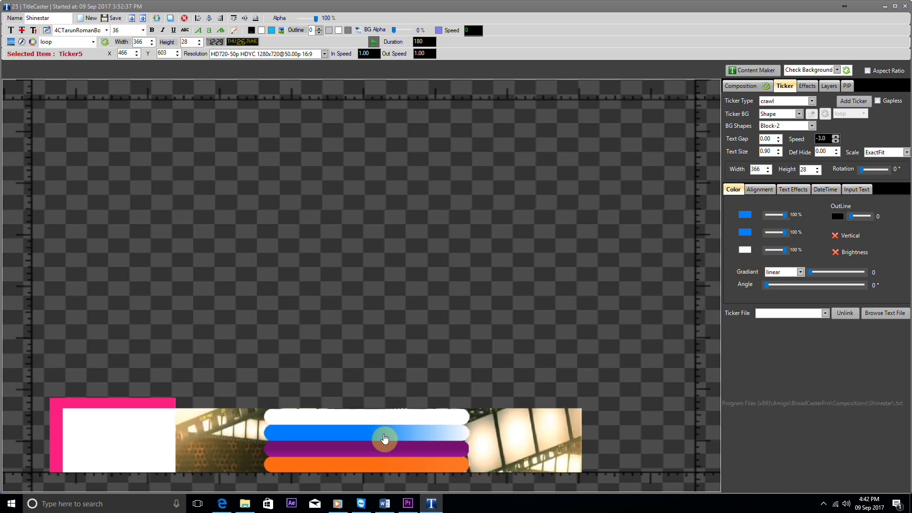
pyautogui.click(745, 250)
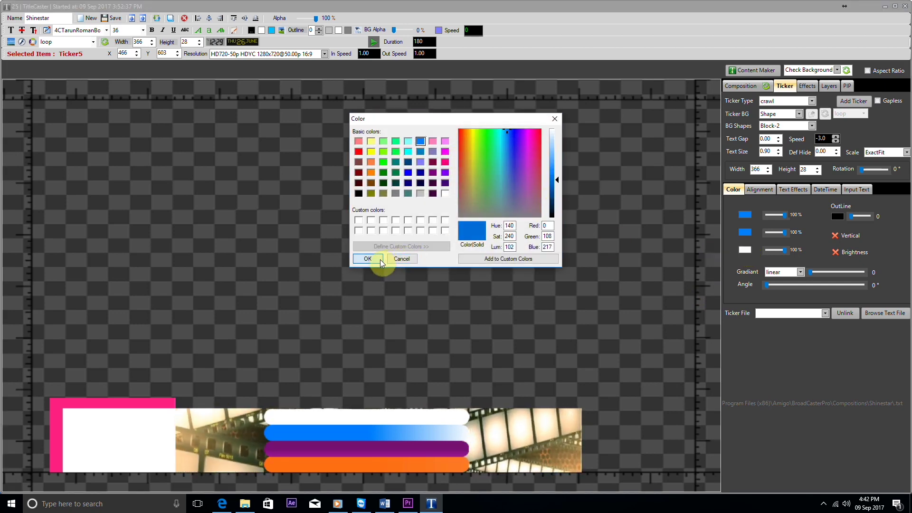
pyautogui.click(368, 259)
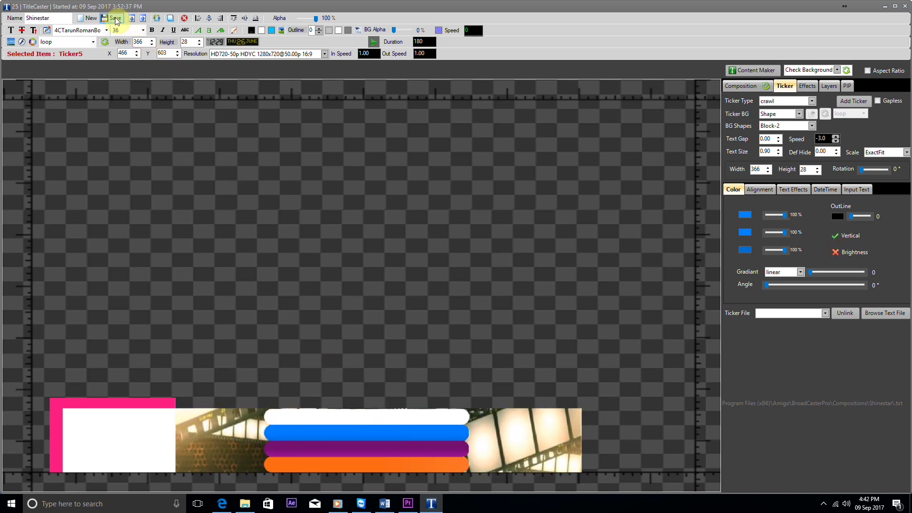
# Set the top bar's first two gradient colours to pink, RGB 255, 0, 128 and RGB 236, 0, 118.
pyautogui.click(379, 419)
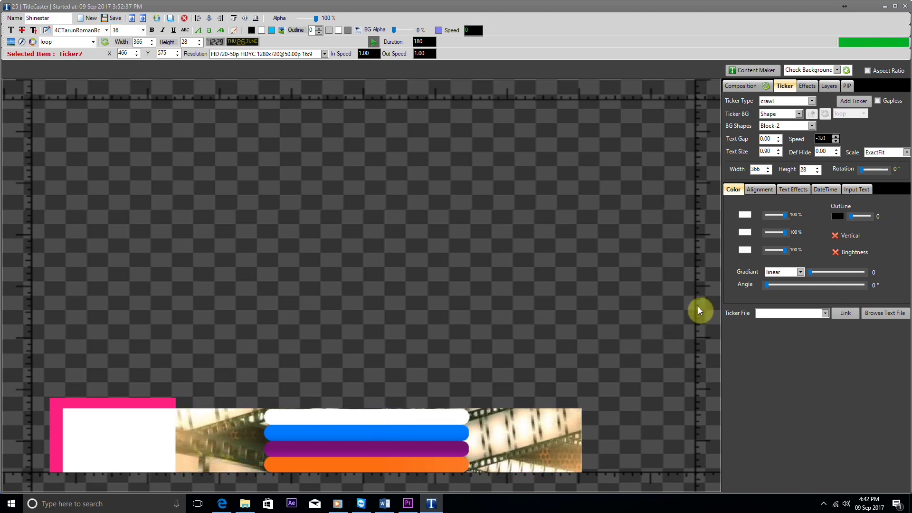
pyautogui.click(744, 214)
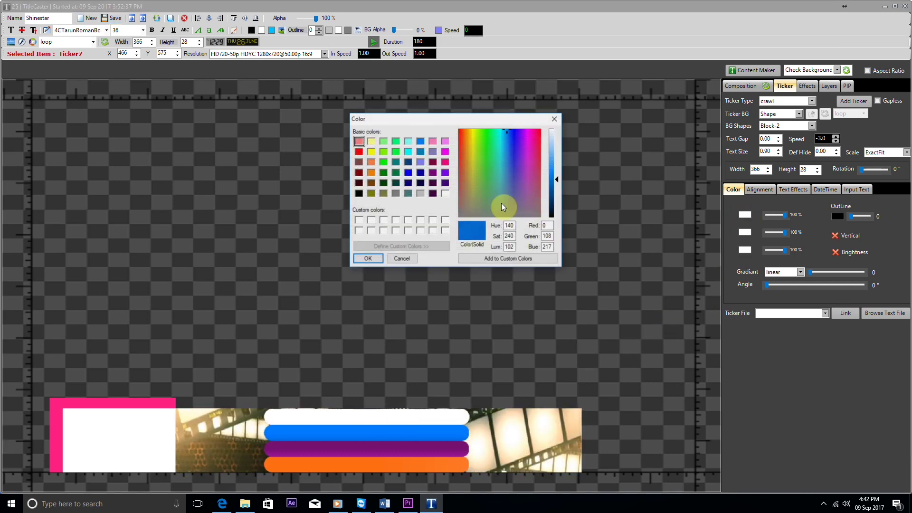
pyautogui.click(446, 163)
pyautogui.click(368, 259)
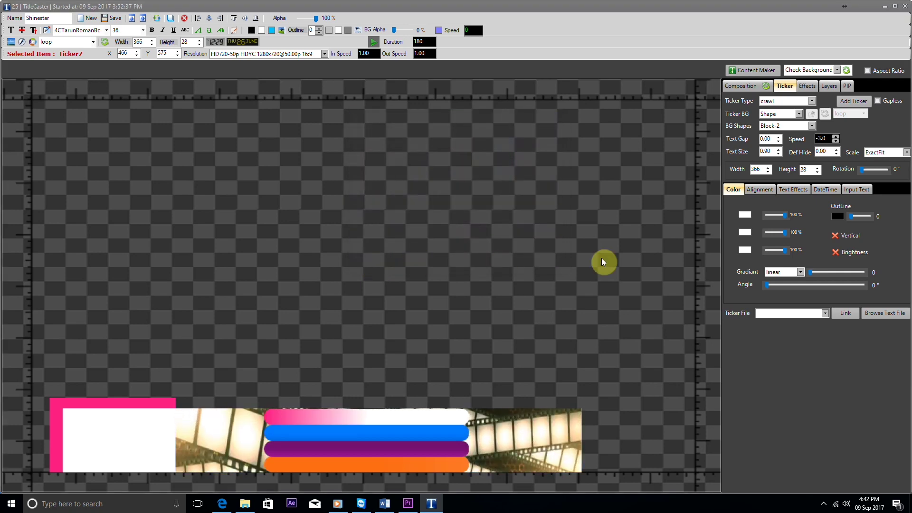
pyautogui.click(745, 234)
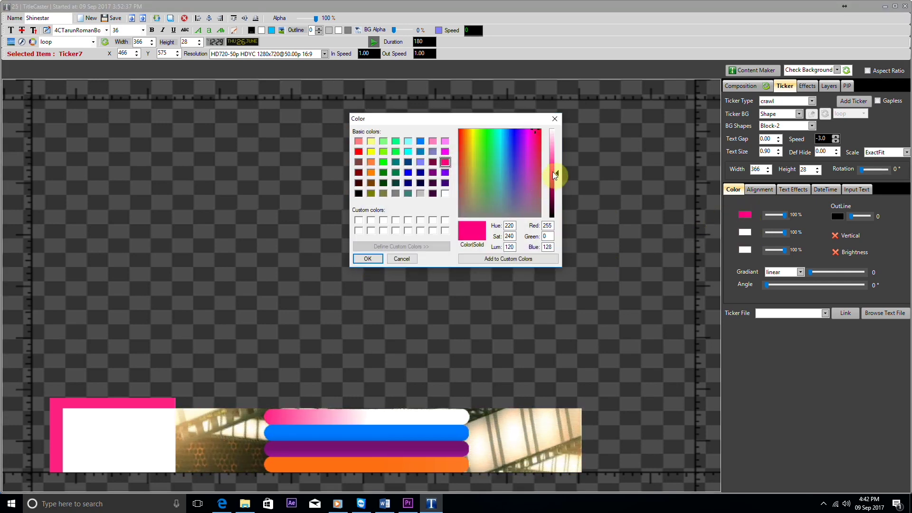
pyautogui.click(369, 258)
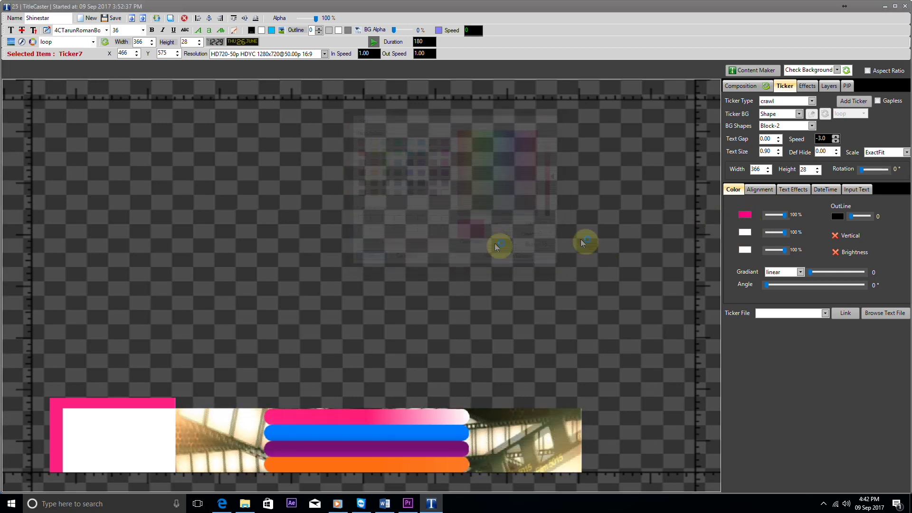
# Set the pink bar's third gradient colour to RGB 217, 0, 108, link its ticker file and make its gradient vertical.
pyautogui.click(742, 250)
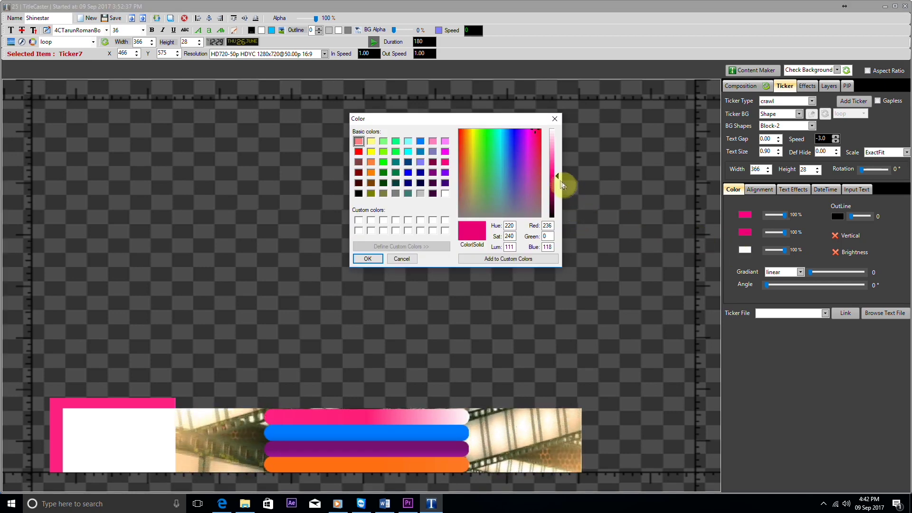
pyautogui.click(375, 258)
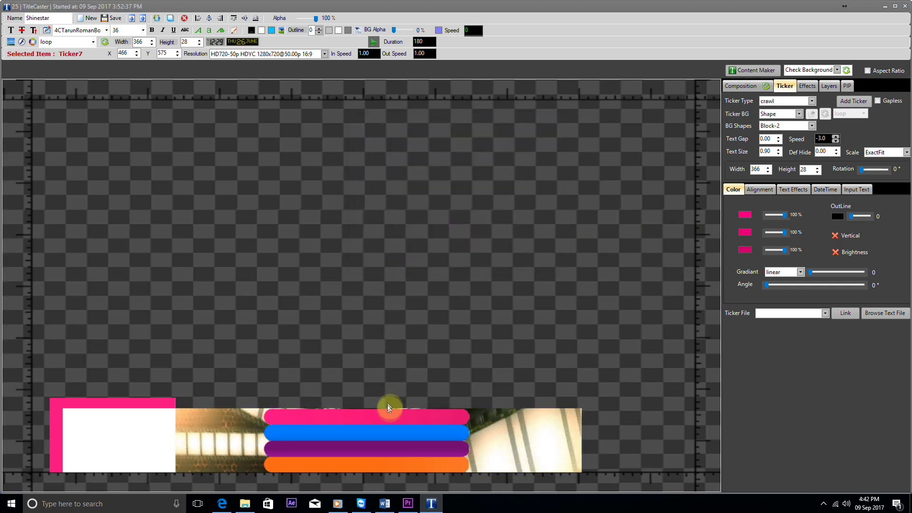
pyautogui.click(832, 311)
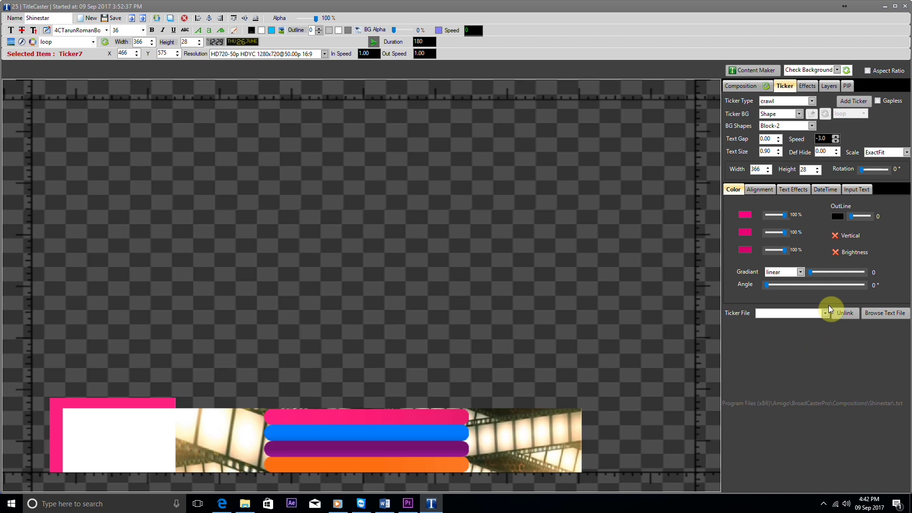
pyautogui.click(836, 235)
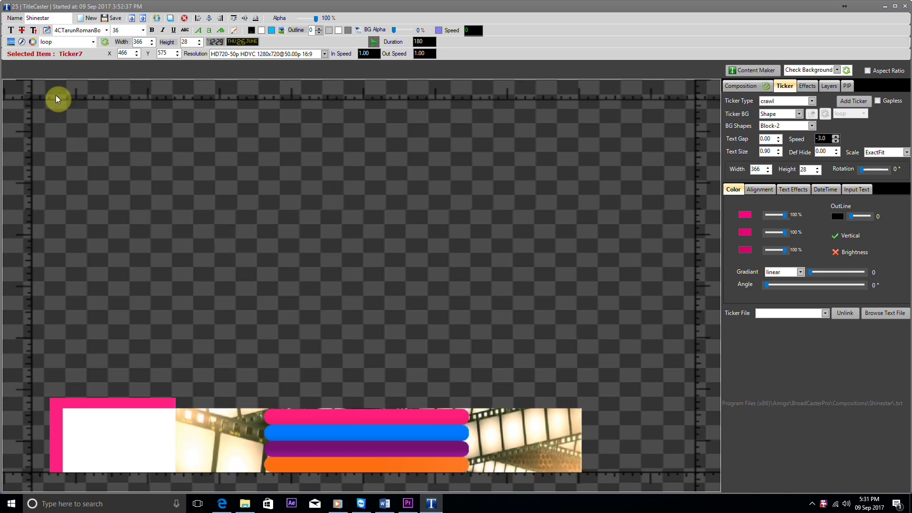
# Insert the Still Camera image from the Banner Advertisment folder and place it over the white block's outer edge at X 84, Y 614.
pyautogui.click(12, 43)
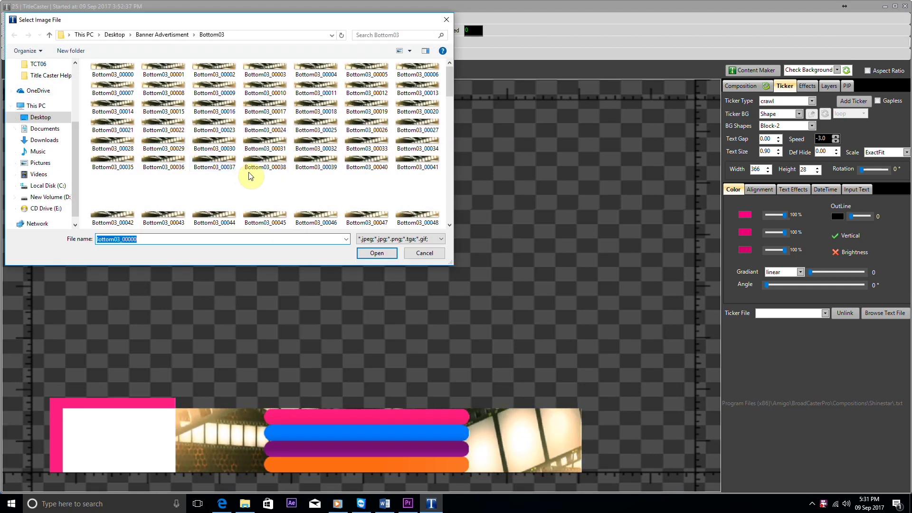
pyautogui.click(185, 35)
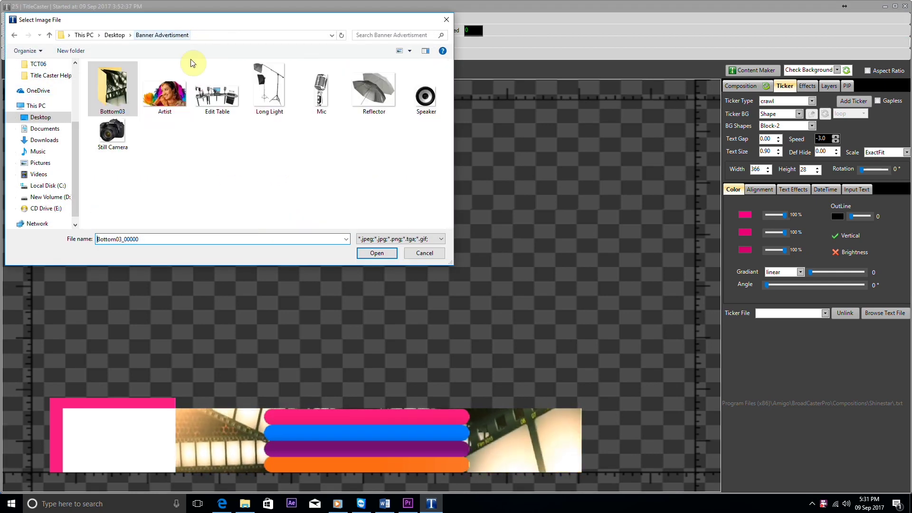
pyautogui.click(117, 135)
pyautogui.click(382, 255)
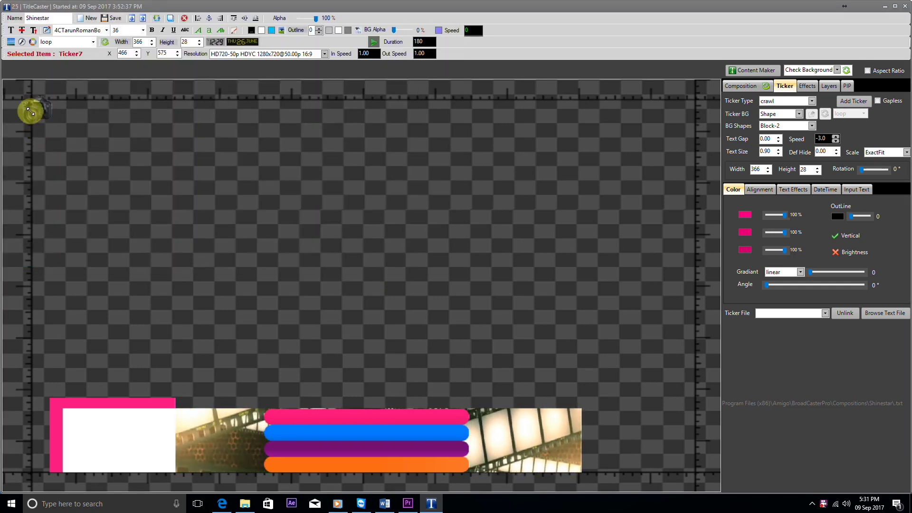
pyautogui.moveTo(33, 114); pyautogui.dragTo(68, 430)
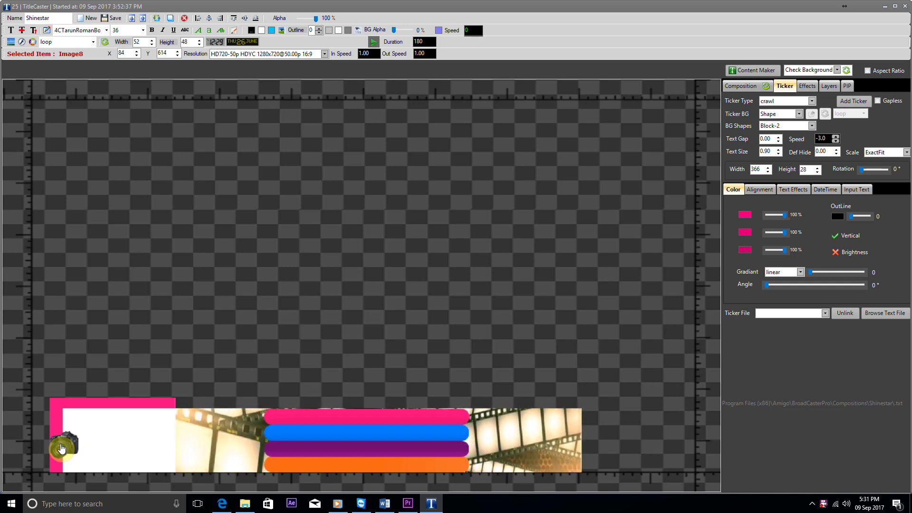
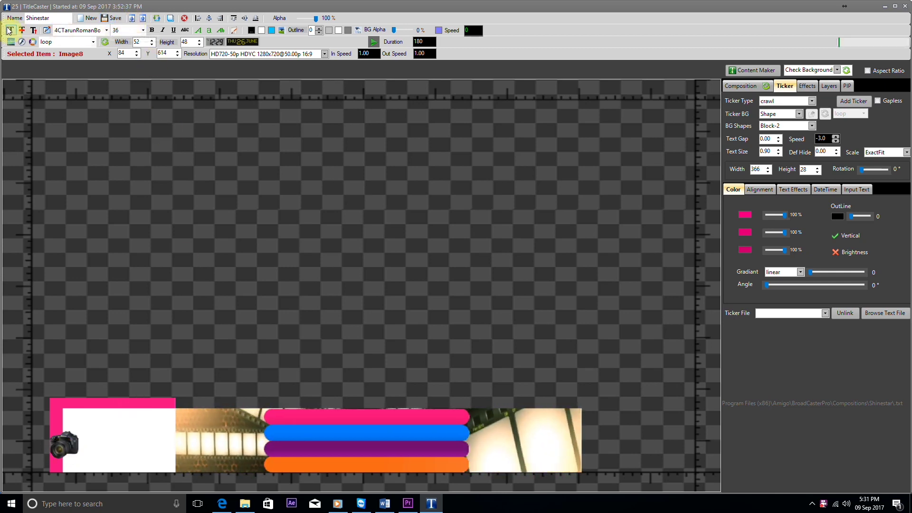
# Add a "Shine Star" text item and place it on the empty canvas at about X 45, Y 83.
pyautogui.click(67, 83)
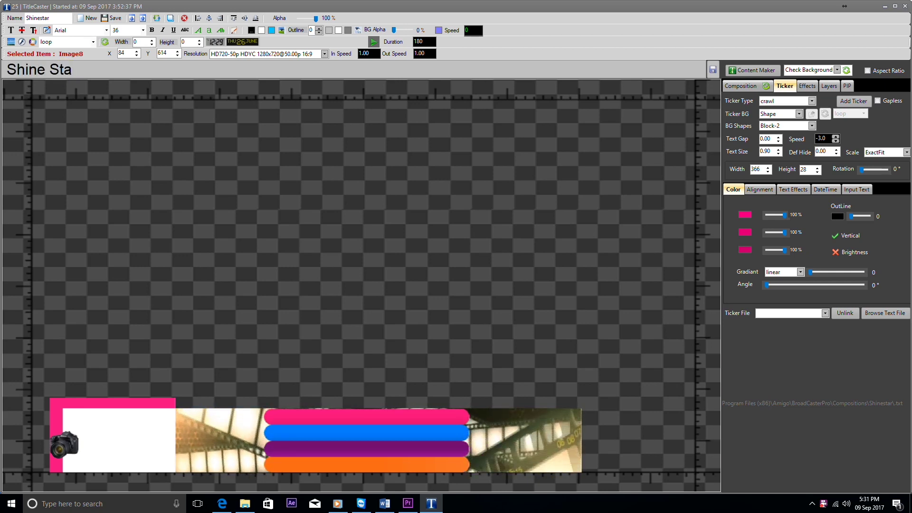
pyautogui.click(712, 69)
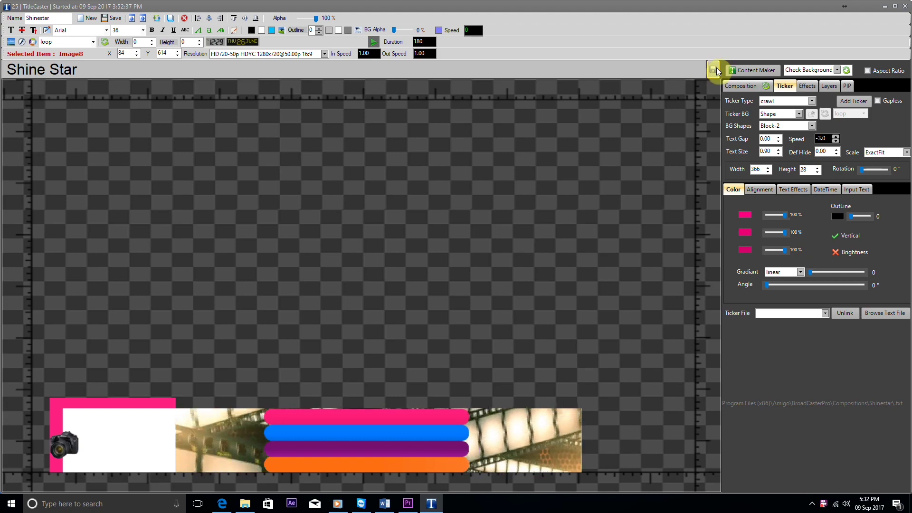
pyautogui.moveTo(112, 99); pyautogui.dragTo(125, 114)
pyautogui.moveTo(134, 146); pyautogui.dragTo(142, 162)
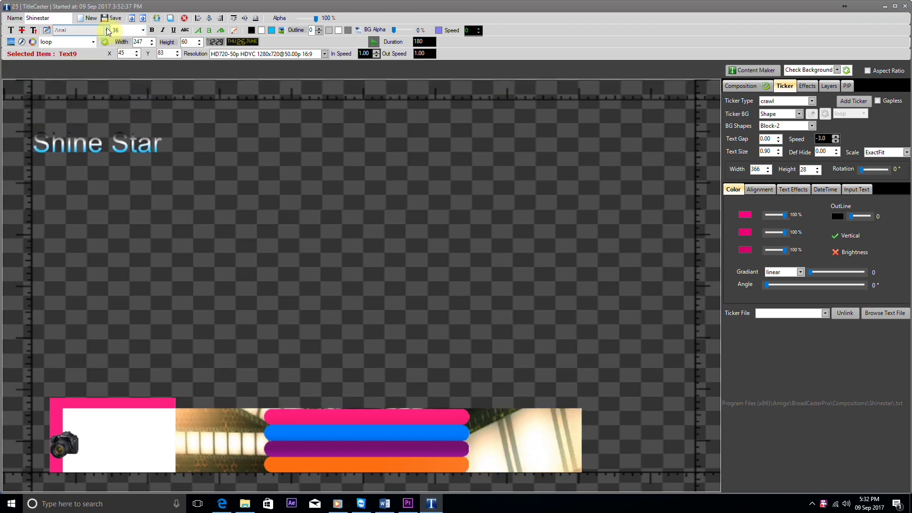
# Set the Shine Star text to Adobe Gothic Std, size 18, and move it into the upper part of the white block.
pyautogui.click(106, 30)
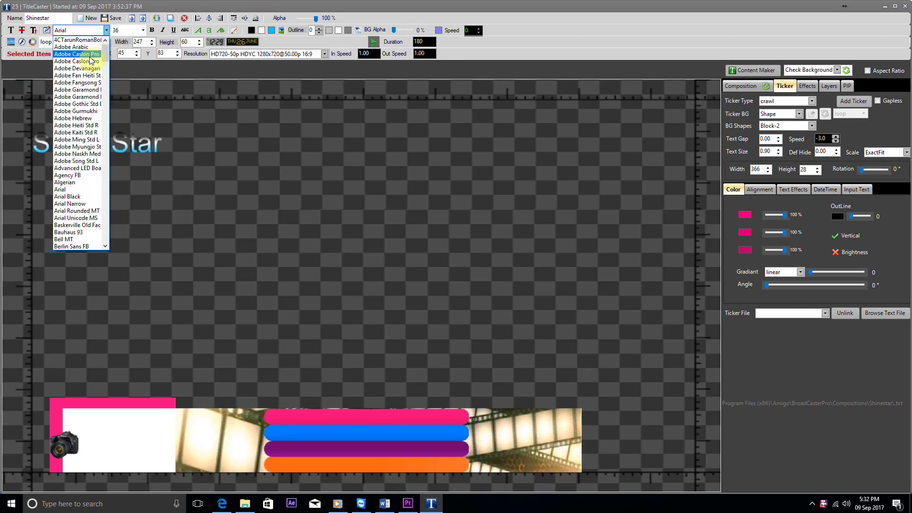
pyautogui.click(84, 104)
pyautogui.moveTo(118, 141); pyautogui.dragTo(203, 176)
pyautogui.click(135, 31)
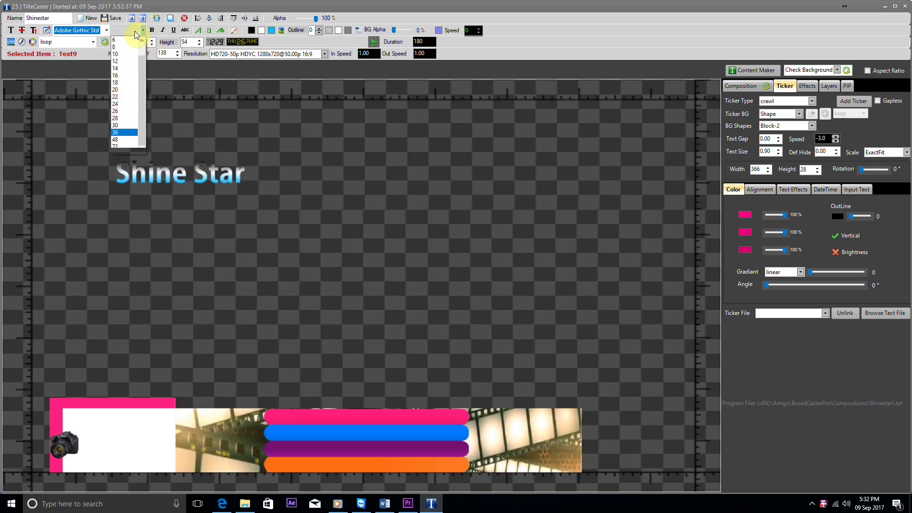
pyautogui.click(122, 84)
pyautogui.moveTo(151, 184); pyautogui.dragTo(132, 426)
# Set the second and third colours of the Shine Star text to black and shift the text to X 172, Y 582.
pyautogui.click(263, 30)
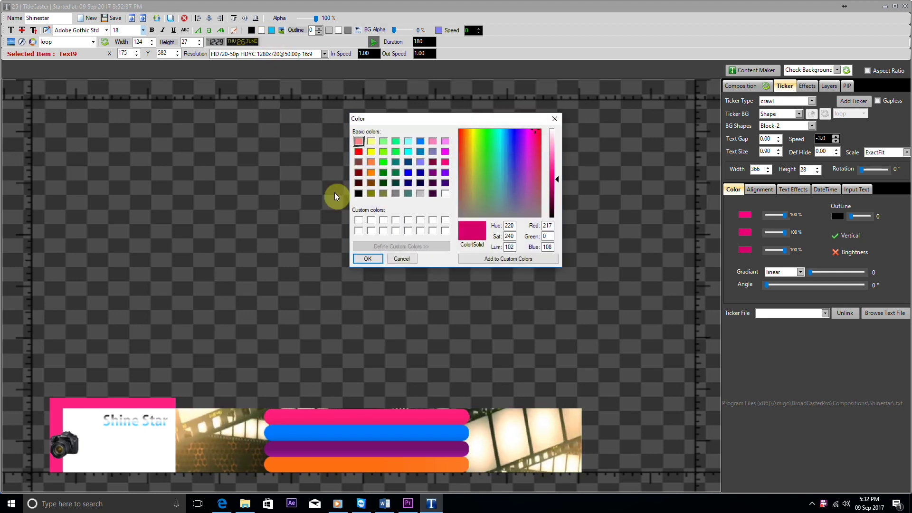
pyautogui.click(358, 193)
pyautogui.click(367, 260)
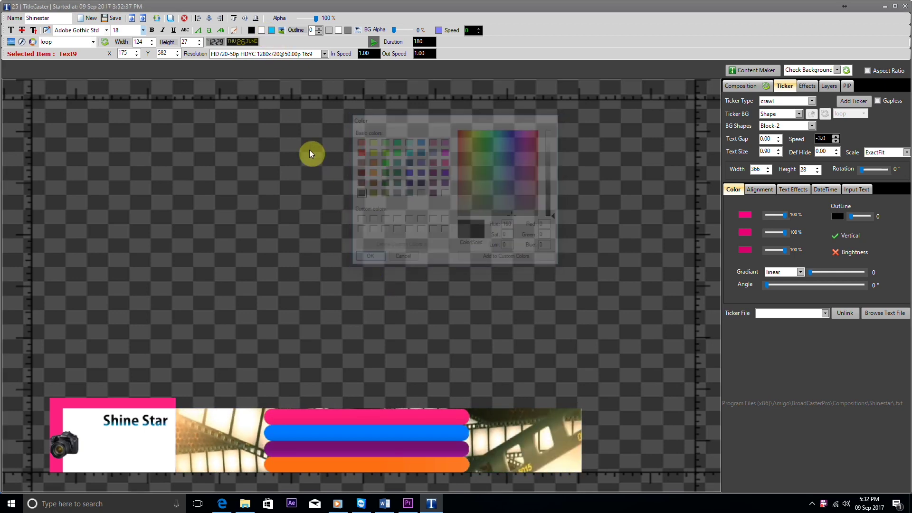
pyautogui.click(272, 30)
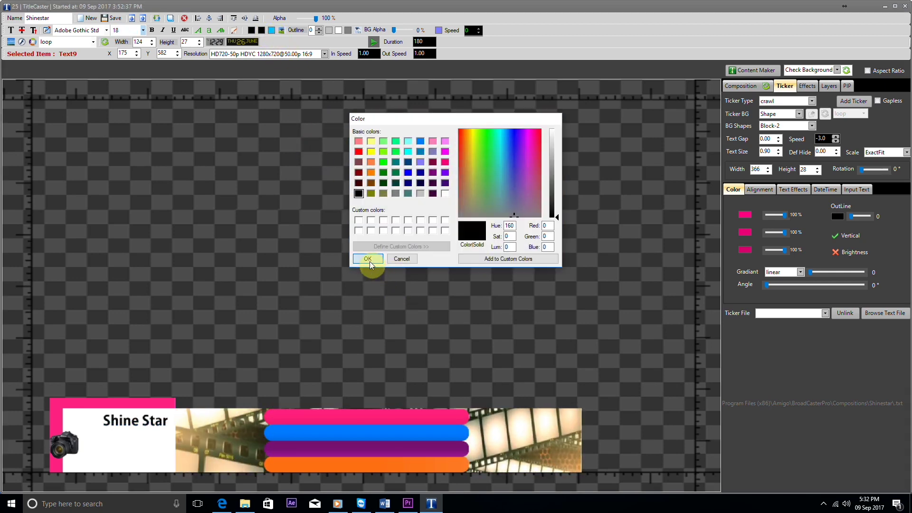
pyautogui.click(370, 262)
pyautogui.moveTo(136, 423); pyautogui.dragTo(134, 422)
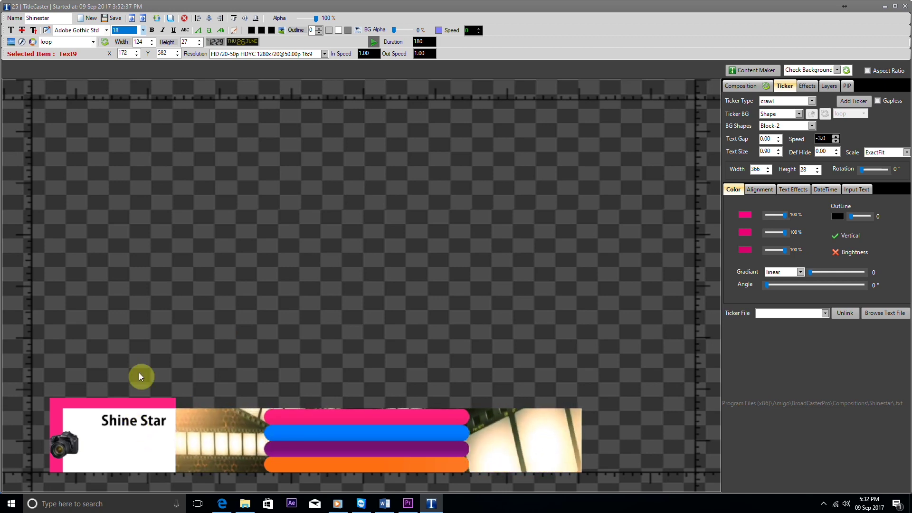
# Add a "Digital" text item and place it on the empty canvas at about X 257, Y 217.
pyautogui.click(11, 31)
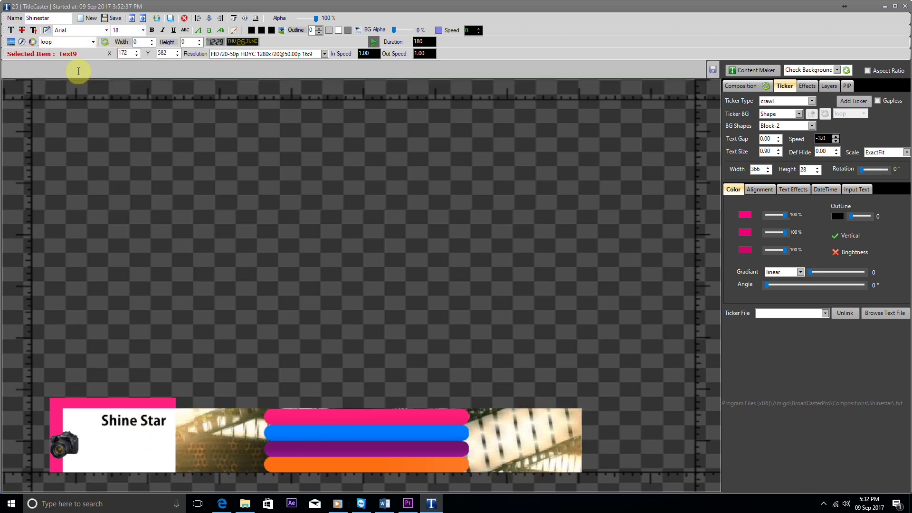
pyautogui.write('Dig')
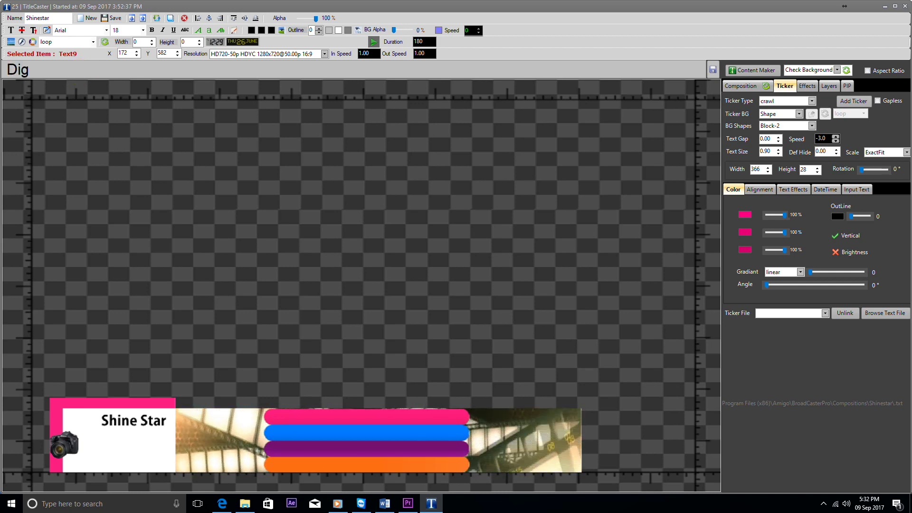
pyautogui.write('ital')
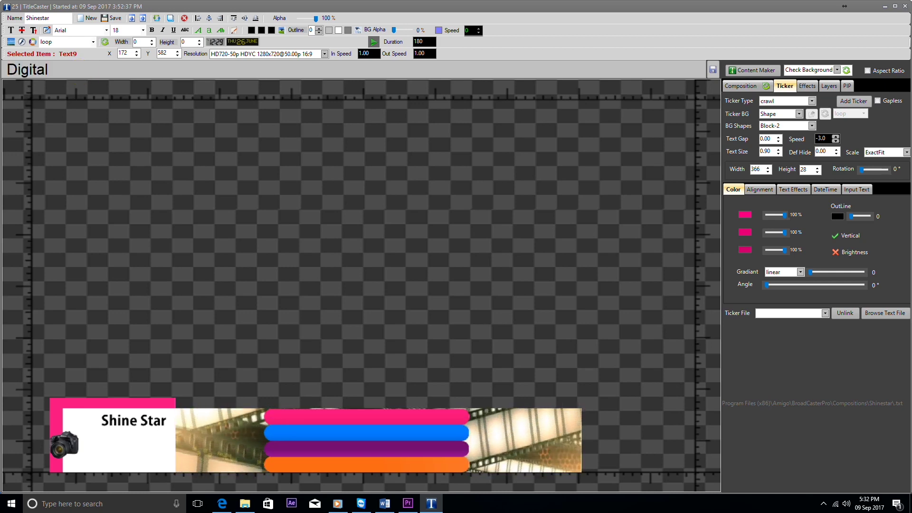
pyautogui.click(713, 70)
pyautogui.moveTo(39, 96); pyautogui.dragTo(181, 222)
# Change the Digital text's font to Adobe Gothic Std.
pyautogui.click(107, 30)
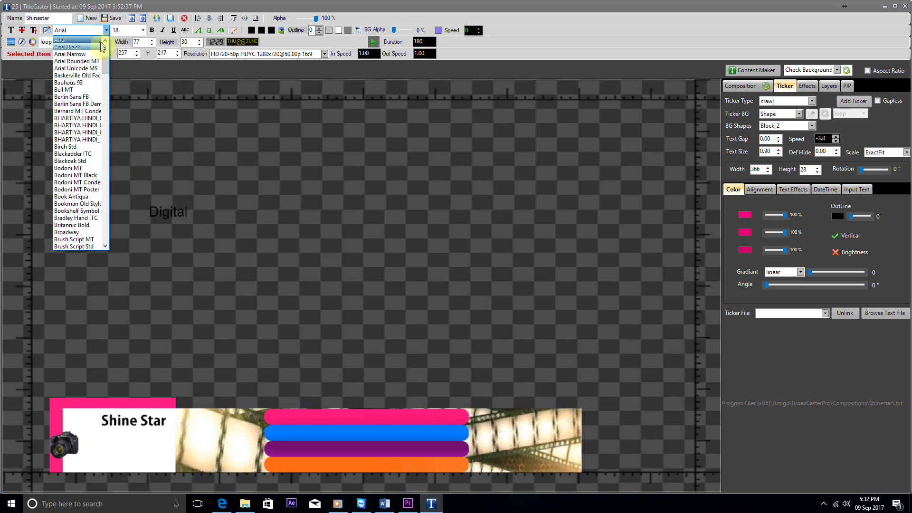
pyautogui.scroll(2, 96, 91)
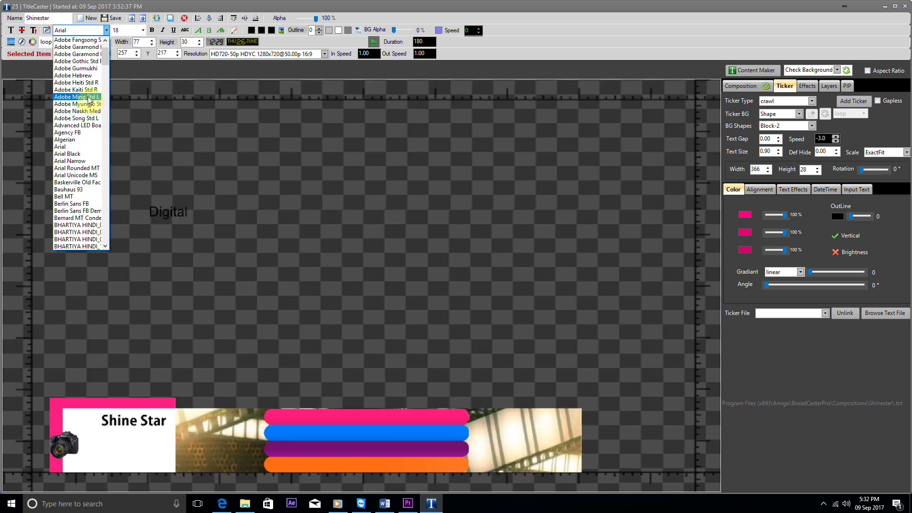
pyautogui.click(86, 62)
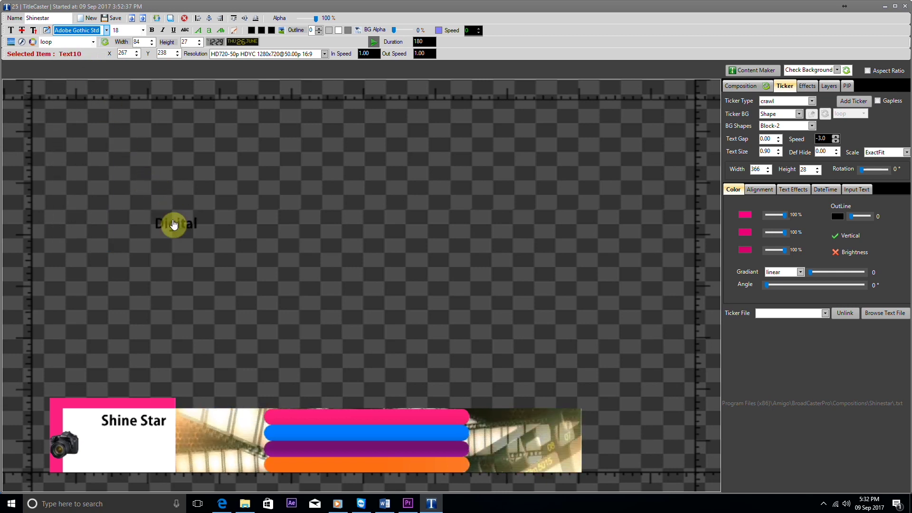
# Set the Digital text's size to 28 and its first colour to pink.
pyautogui.click(143, 30)
pyautogui.click(121, 119)
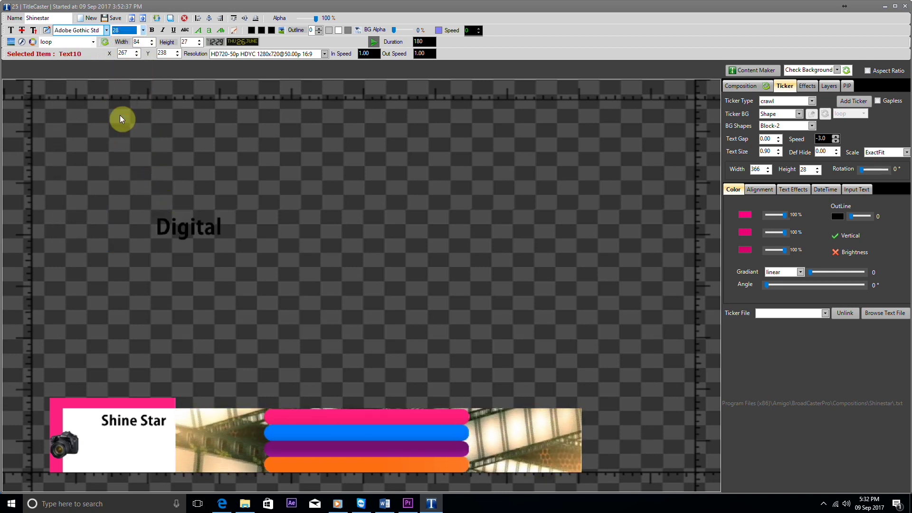
pyautogui.click(252, 31)
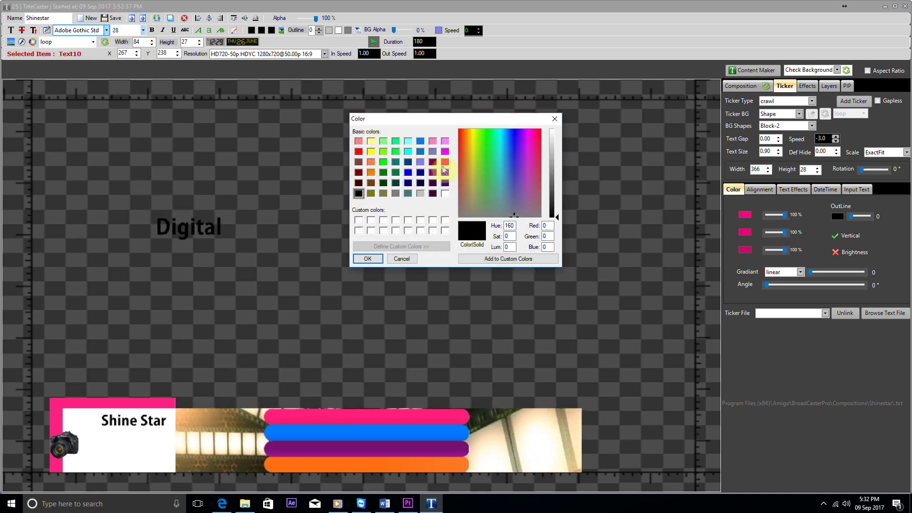
pyautogui.click(368, 258)
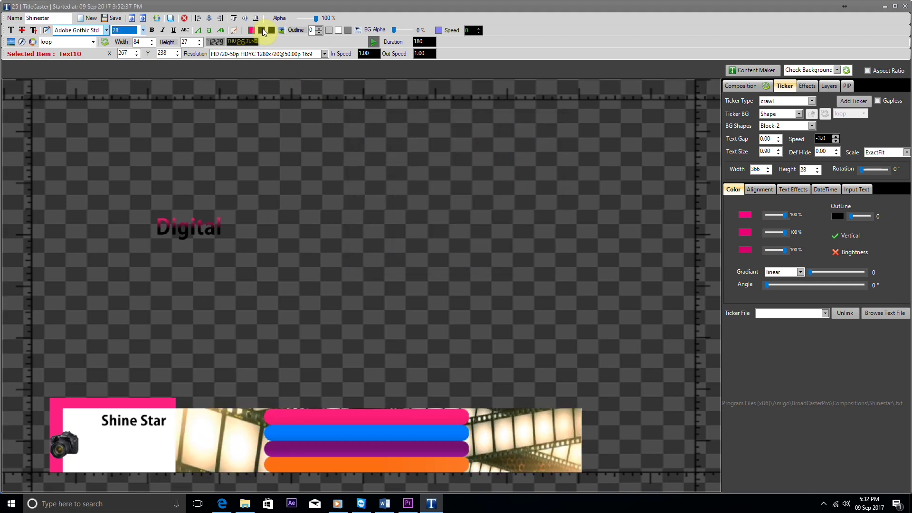
# Set the Digital text's second colour to pink and third to magenta, and place it below Shine Star at X 155, Y 606.
pyautogui.click(263, 29)
pyautogui.click(368, 259)
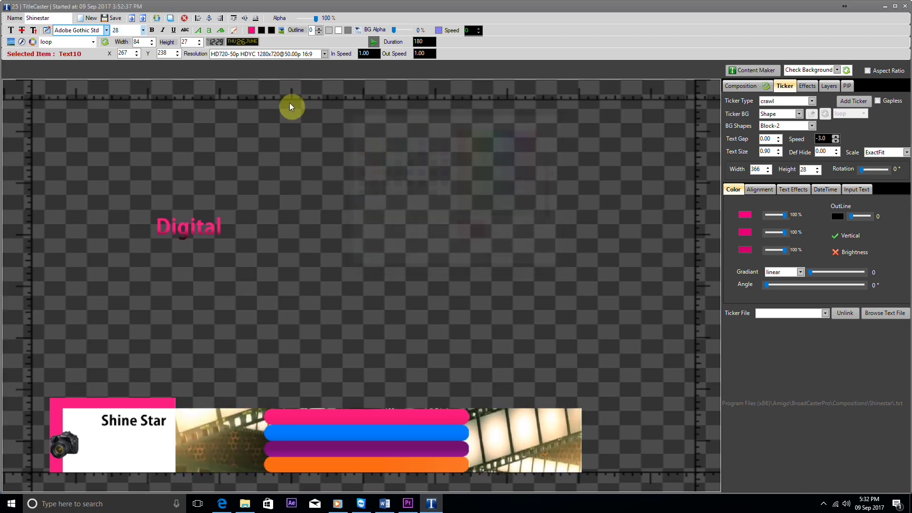
pyautogui.click(270, 30)
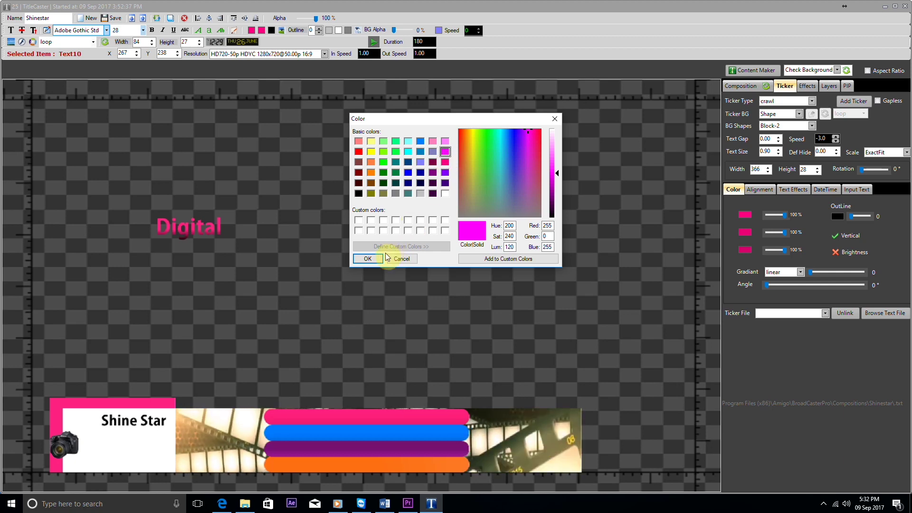
pyautogui.click(378, 258)
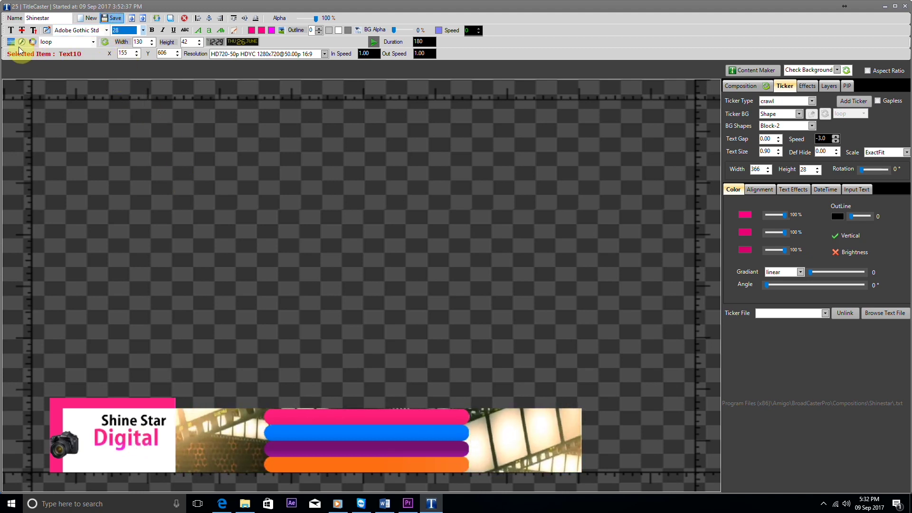
# Add a "Studio" text item and place it on the empty canvas at about X 225, Y 169.
pyautogui.click(11, 32)
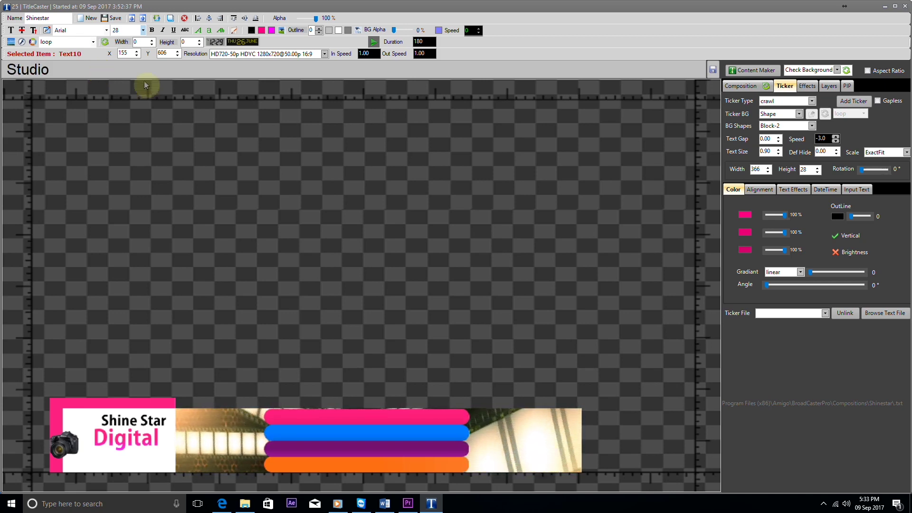
pyautogui.click(715, 76)
pyautogui.moveTo(43, 105); pyautogui.dragTo(155, 191)
# Set the third and second colours of the Studio text to black.
pyautogui.click(272, 30)
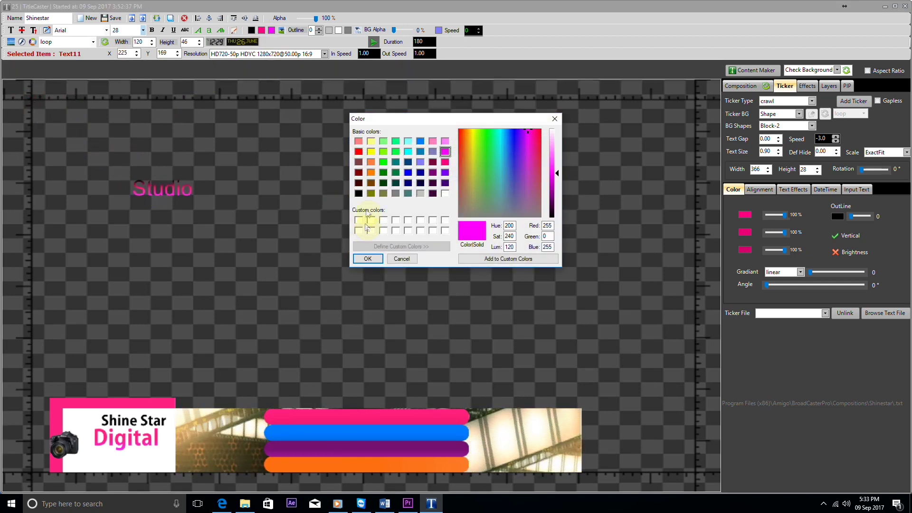
pyautogui.click(368, 260)
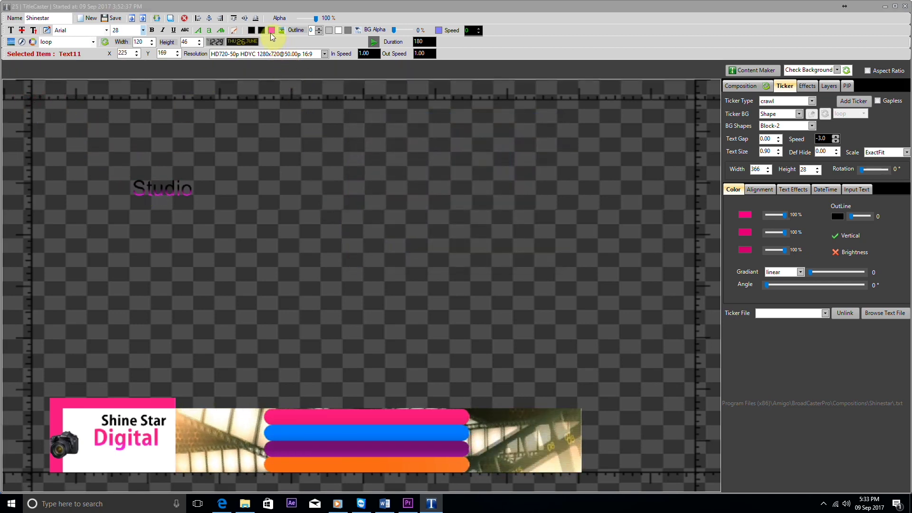
pyautogui.click(261, 30)
pyautogui.click(366, 259)
# Shift the Studio text down to about Y 200 and change its font to Adobe Gothic Std.
pyautogui.moveTo(156, 188); pyautogui.dragTo(156, 203)
pyautogui.click(107, 31)
pyautogui.scroll(6, 90, 86)
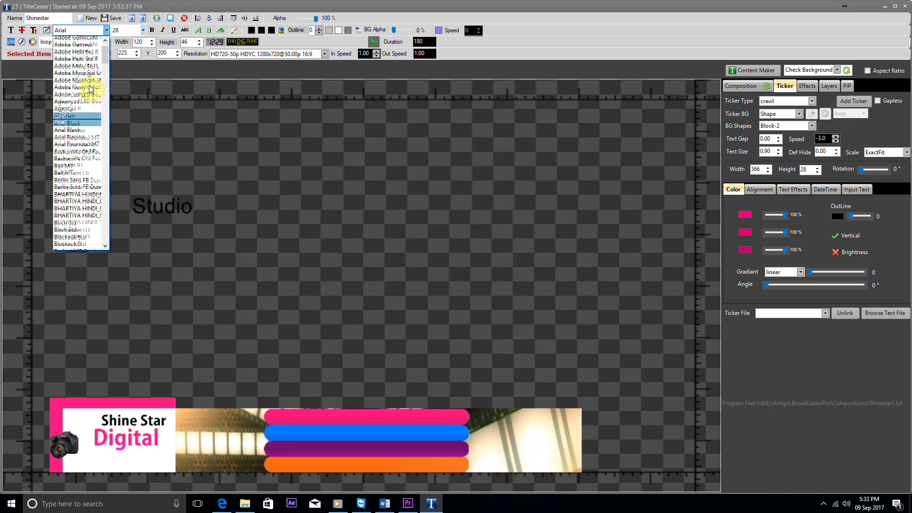
pyautogui.click(90, 83)
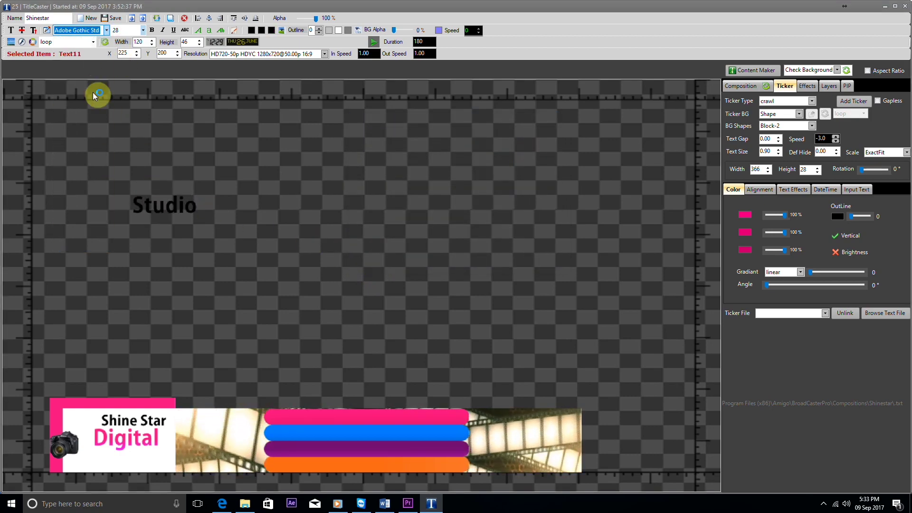
# Set the Studio text's size to 16 and place it below Digital in the white block at X 163, Y 646.
pyautogui.doubleClick(164, 204)
pyautogui.moveTo(171, 194); pyautogui.dragTo(153, 199)
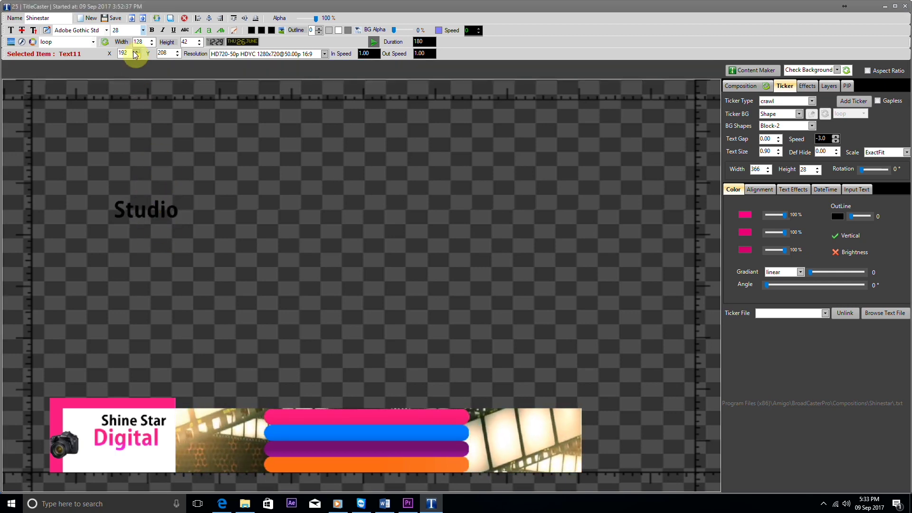
pyautogui.click(133, 31)
pyautogui.click(122, 75)
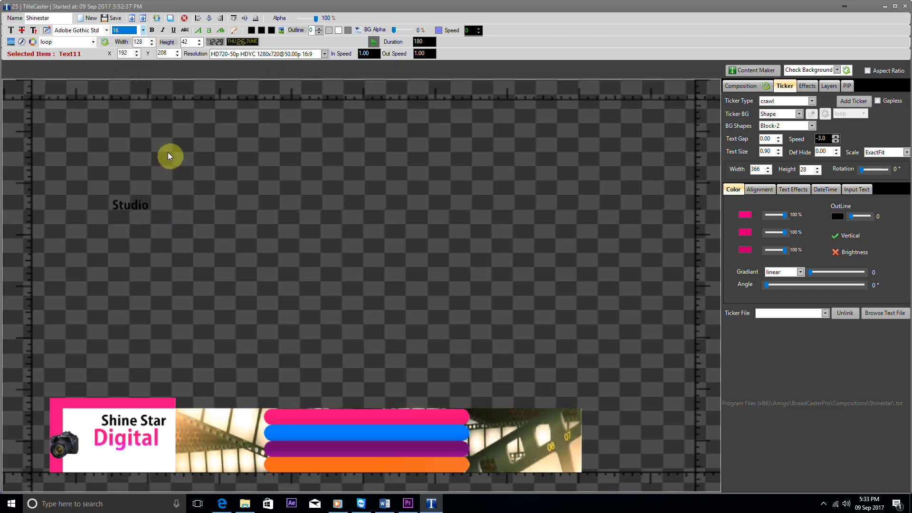
pyautogui.moveTo(136, 208); pyautogui.dragTo(119, 458)
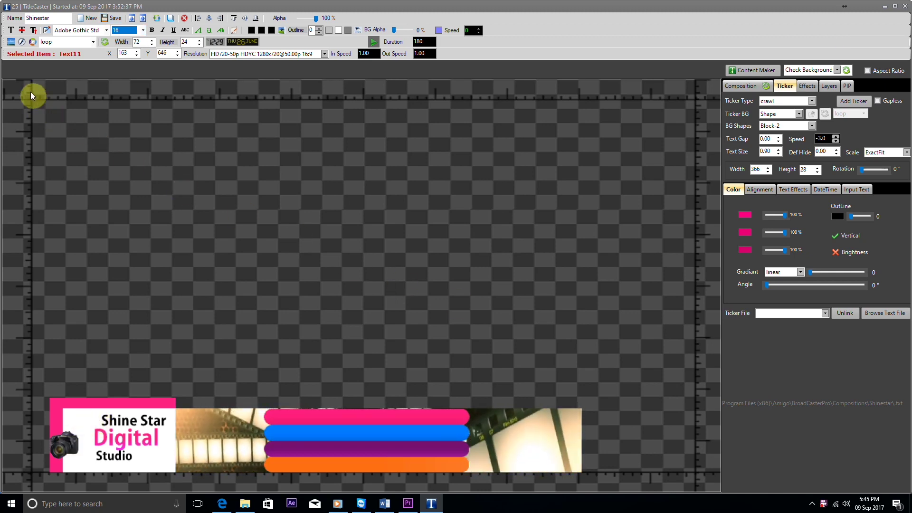
# Insert the Reflector image and place it above the white block's upper corner beside the film strip, at X 266, Y 478.
pyautogui.click(10, 42)
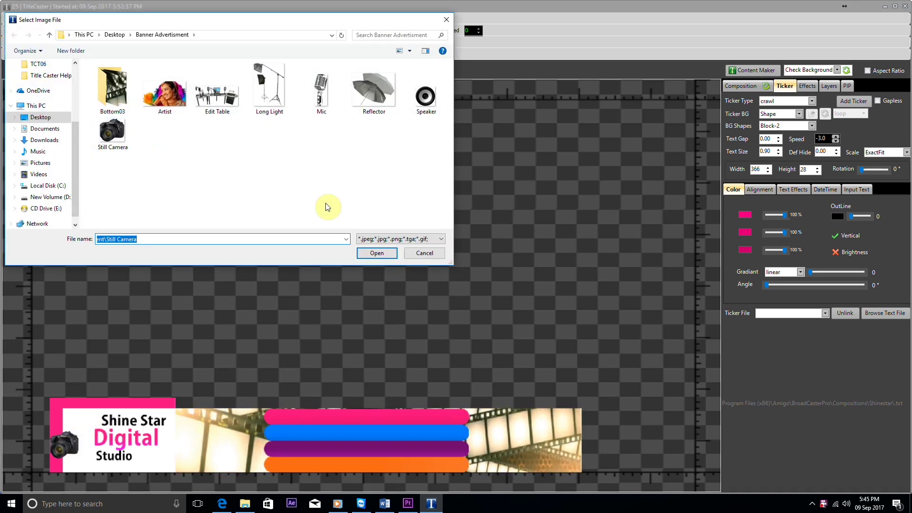
pyautogui.rightClick(366, 112)
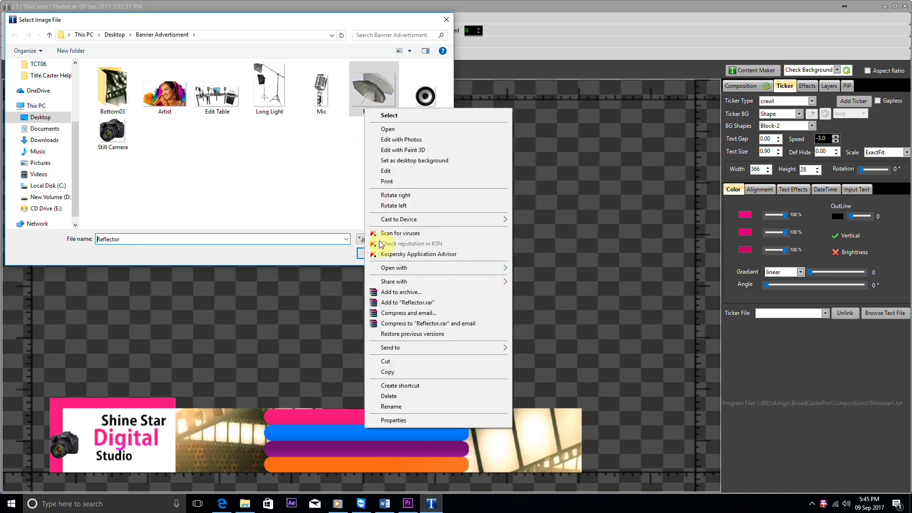
pyautogui.click(360, 252)
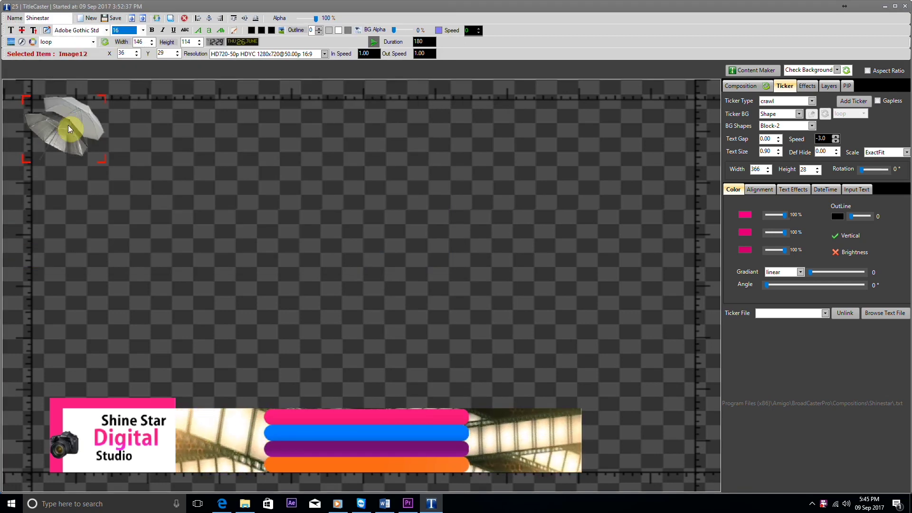
pyautogui.moveTo(68, 125); pyautogui.dragTo(195, 383)
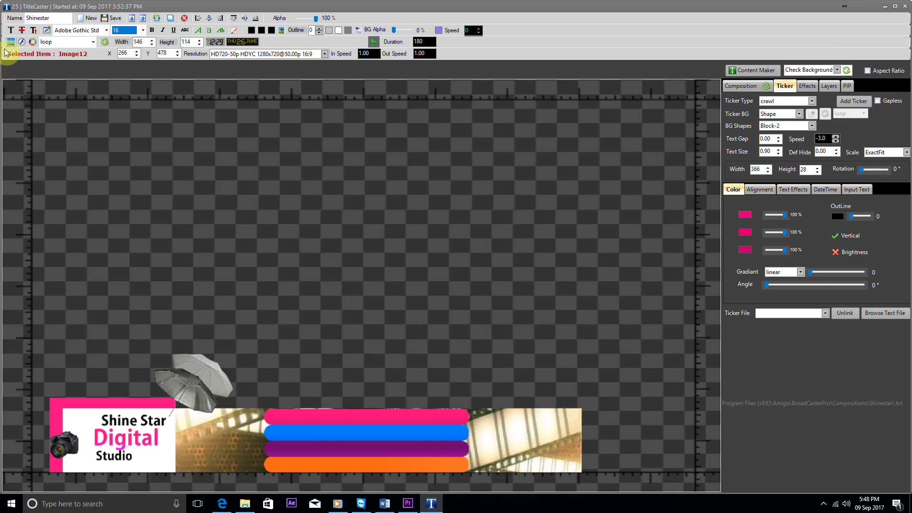
# Insert the Edit Table image and place it over the top edge of the coloured bars at X 547, Y 514.
pyautogui.click(11, 43)
pyautogui.click(221, 97)
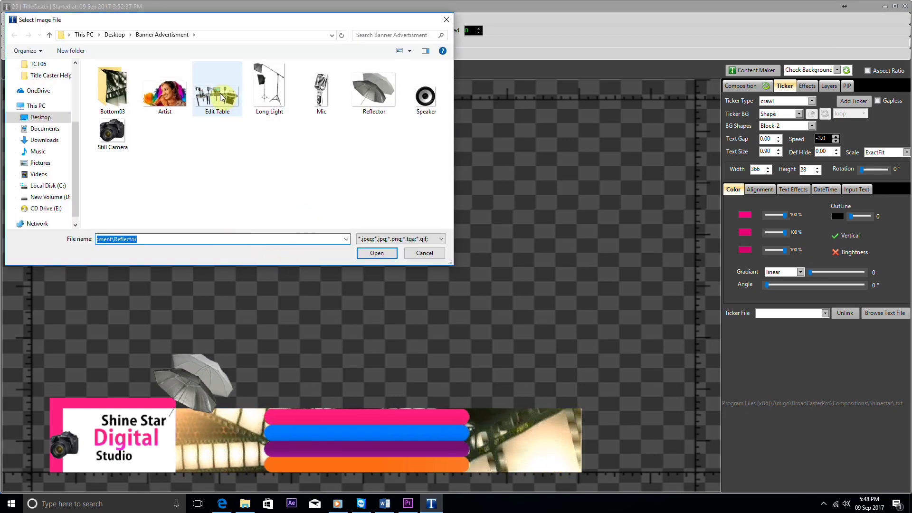
pyautogui.click(377, 253)
pyautogui.moveTo(81, 122); pyautogui.dragTo(367, 402)
pyautogui.rightClick(124, 155)
pyautogui.click(119, 147)
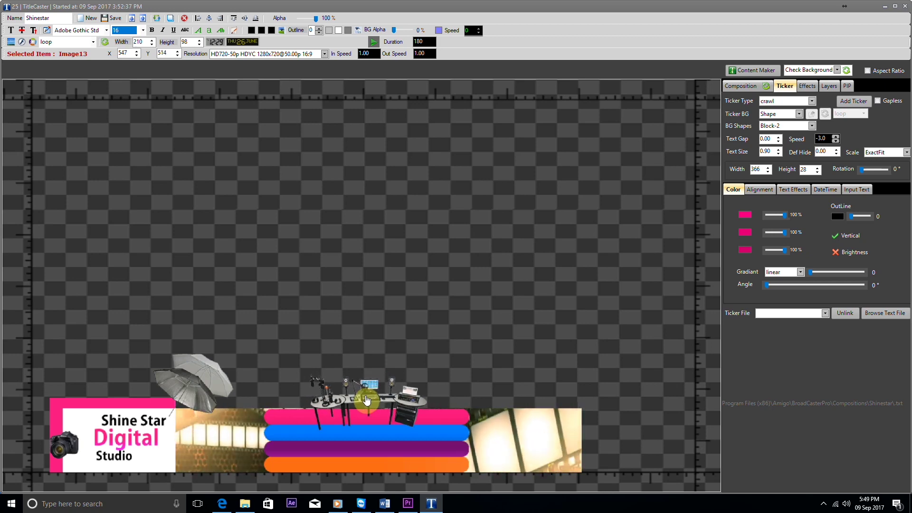
# Bring the pink bar and the blue bar in front of the edit table image and save the composition.
pyautogui.rightClick(447, 418)
pyautogui.click(452, 437)
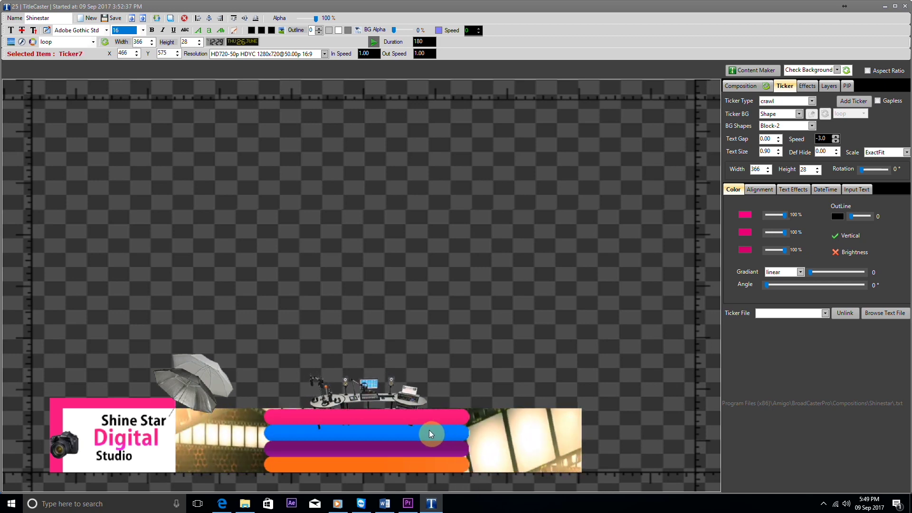
pyautogui.rightClick(429, 430)
pyautogui.click(450, 438)
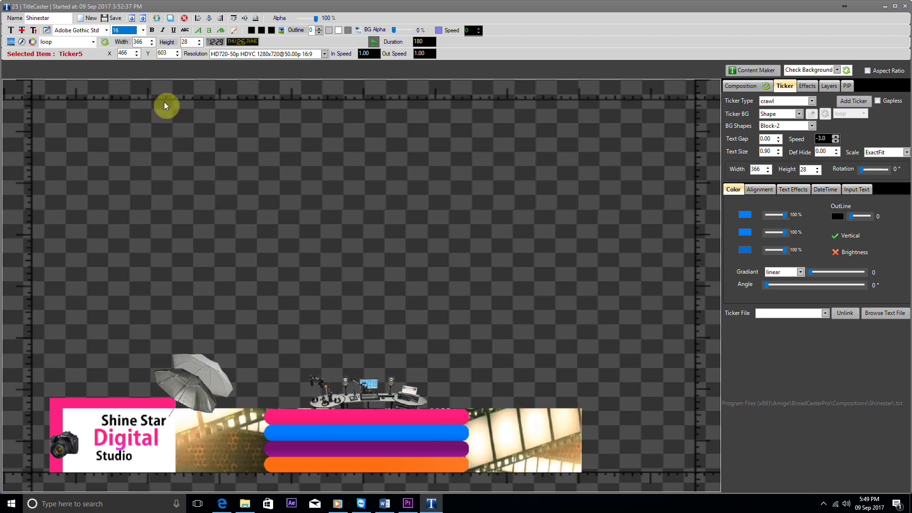
pyautogui.click(111, 22)
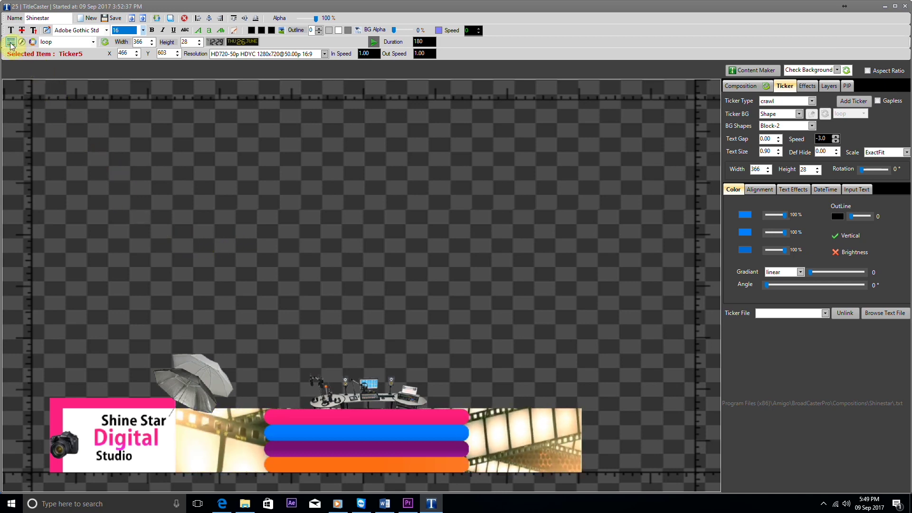
# Insert the Artist image, place it on the film strip beyond the coloured bars, and enlarge it to about 226 by 126.
pyautogui.click(164, 94)
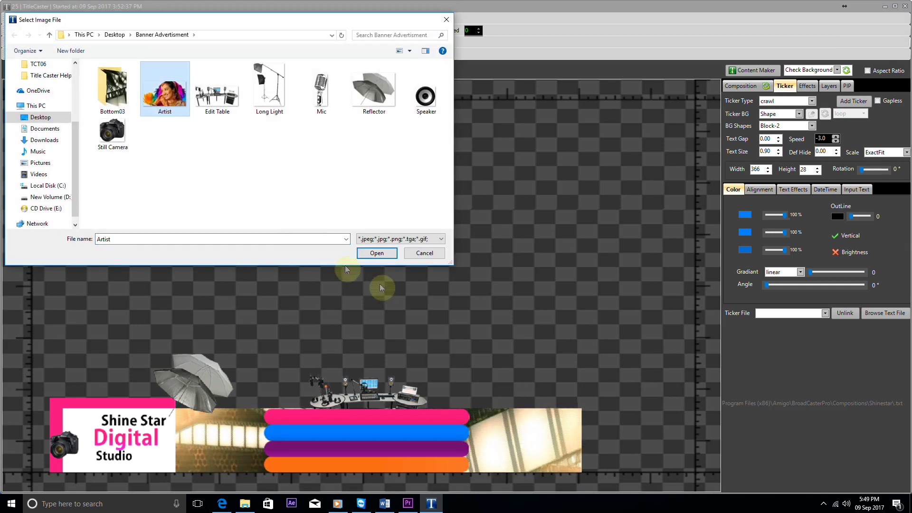
pyautogui.click(376, 254)
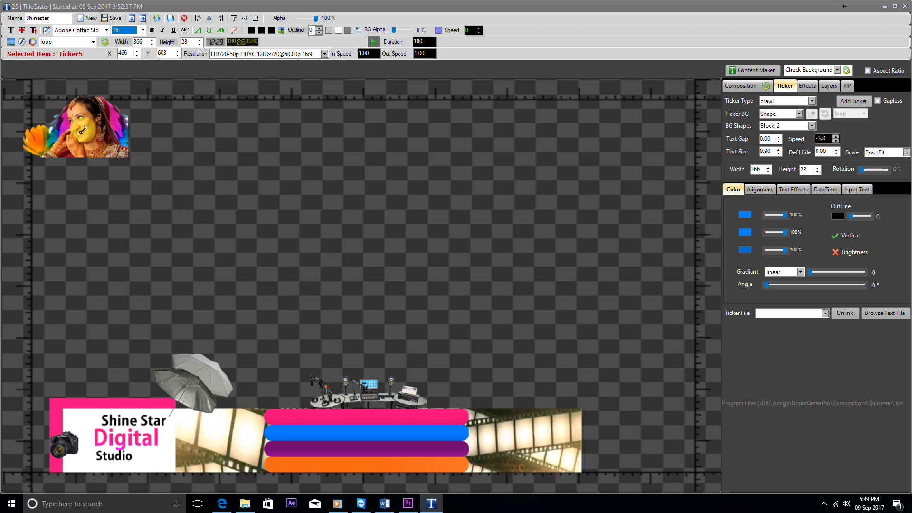
pyautogui.moveTo(93, 130); pyautogui.dragTo(541, 447)
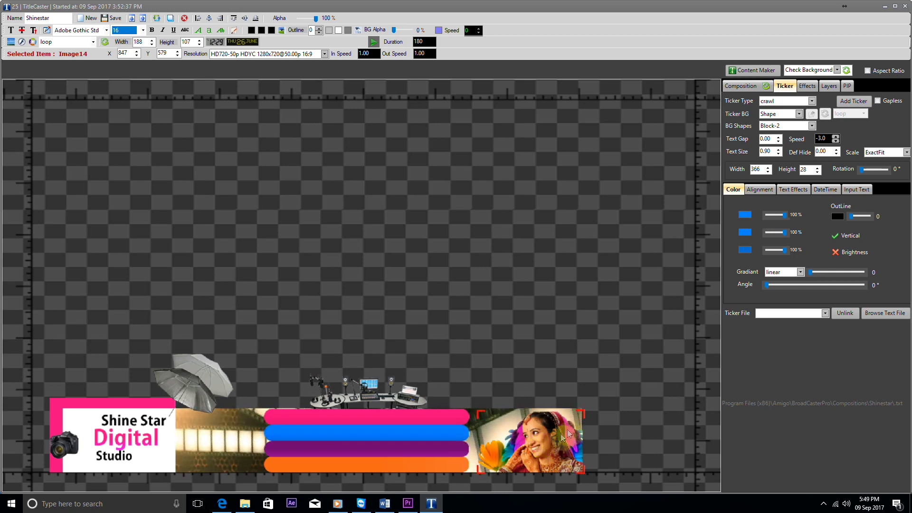
pyautogui.moveTo(583, 412); pyautogui.dragTo(597, 400)
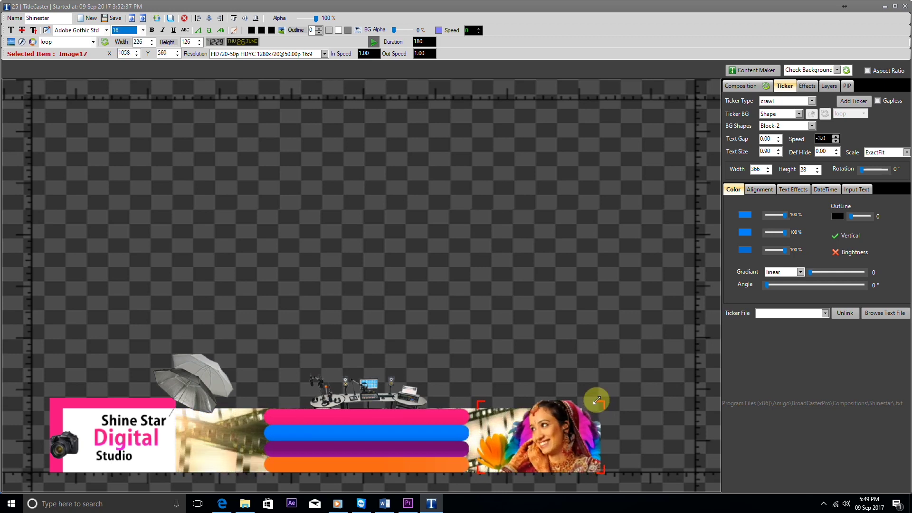
# Move the artist image to the end of the film strip at X 929, Y 560 and save the composition.
pyautogui.click(562, 433)
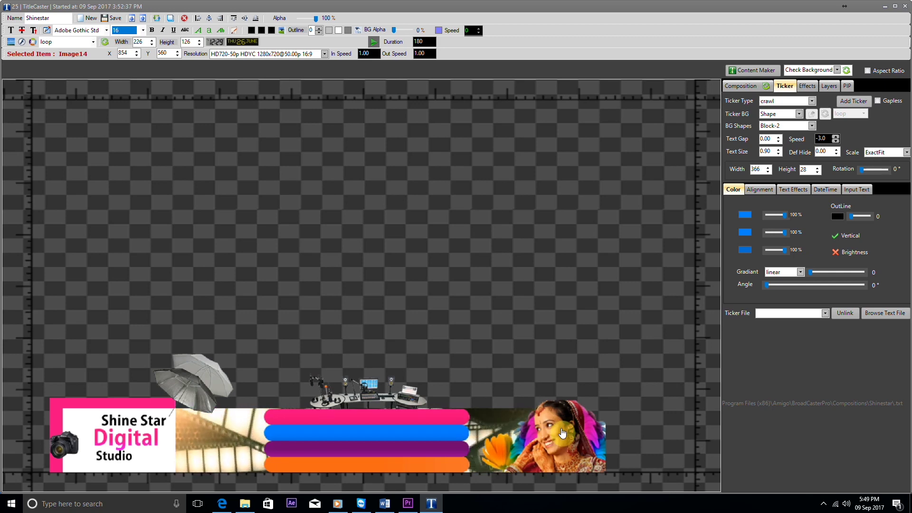
pyautogui.moveTo(562, 433); pyautogui.dragTo(604, 433)
pyautogui.click(112, 18)
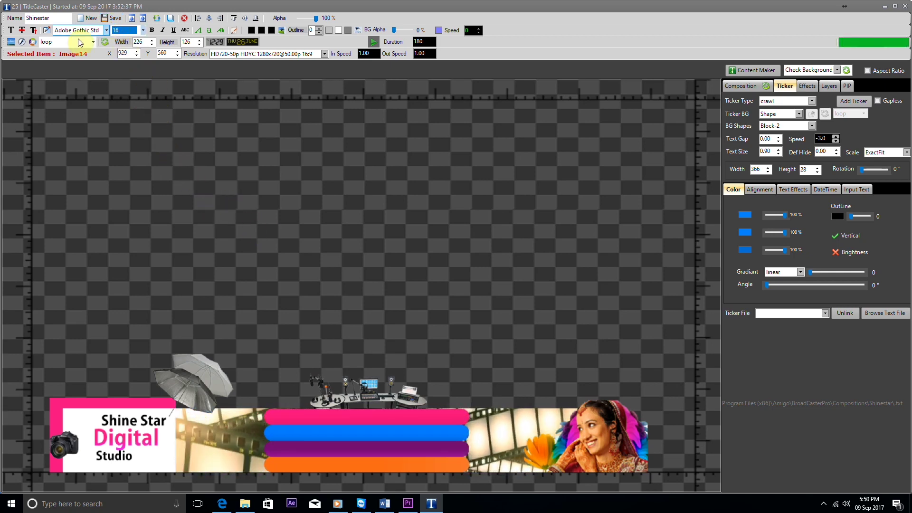
# Insert the Long Light image, place it beside the artist image at X 1103, Y 509, and save the composition.
pyautogui.click(11, 42)
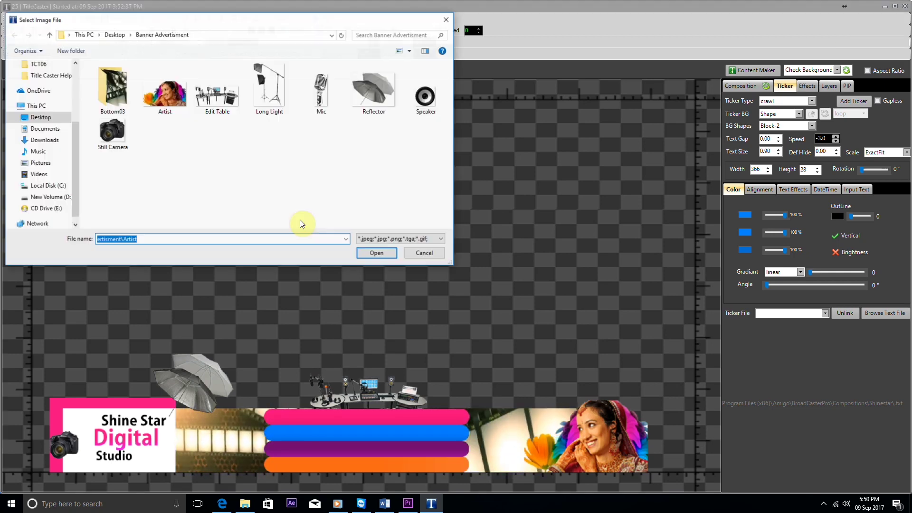
pyautogui.click(270, 90)
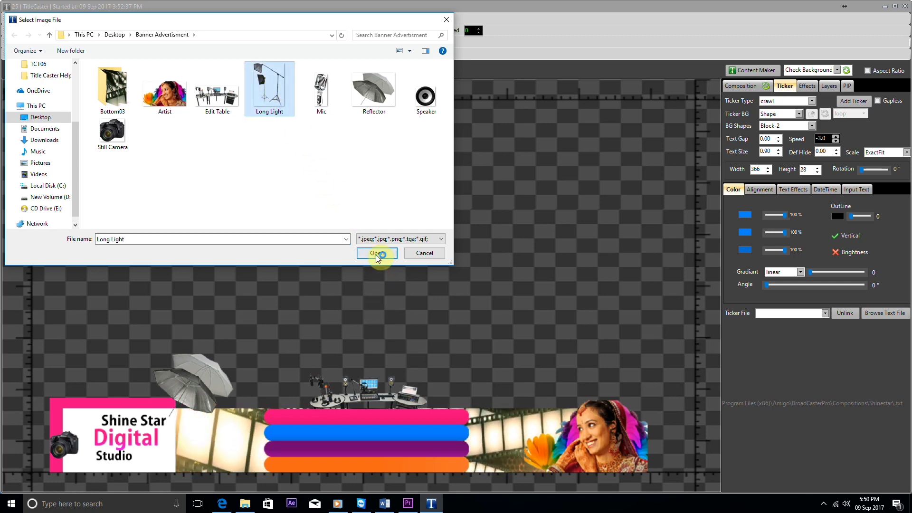
pyautogui.click(376, 254)
pyautogui.moveTo(64, 136); pyautogui.dragTo(664, 416)
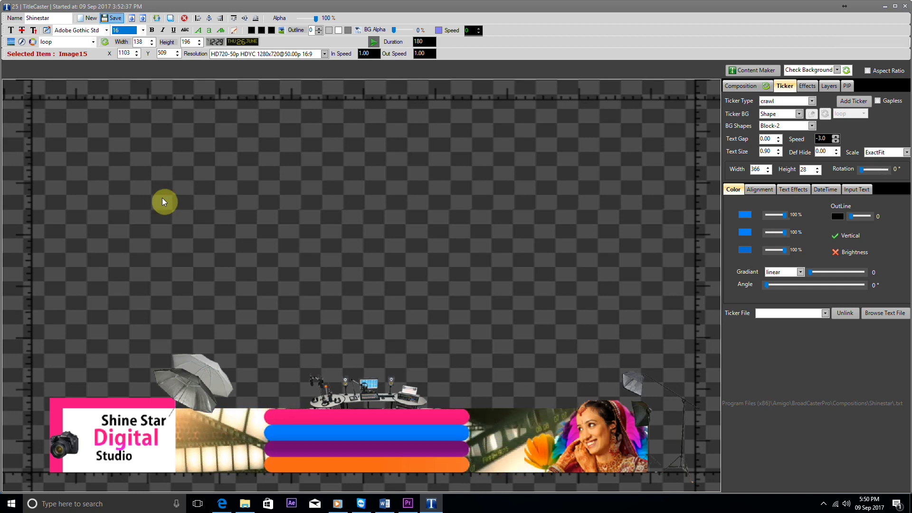
# Create and save a content file named "Text 1" in Content Maker and add a line reading "Digital Photography".
pyautogui.click(744, 70)
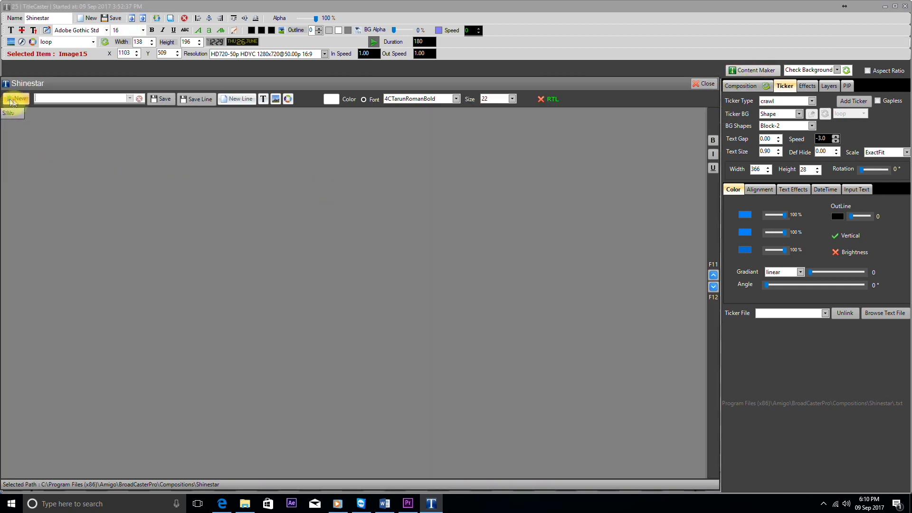
pyautogui.write('Text 1')
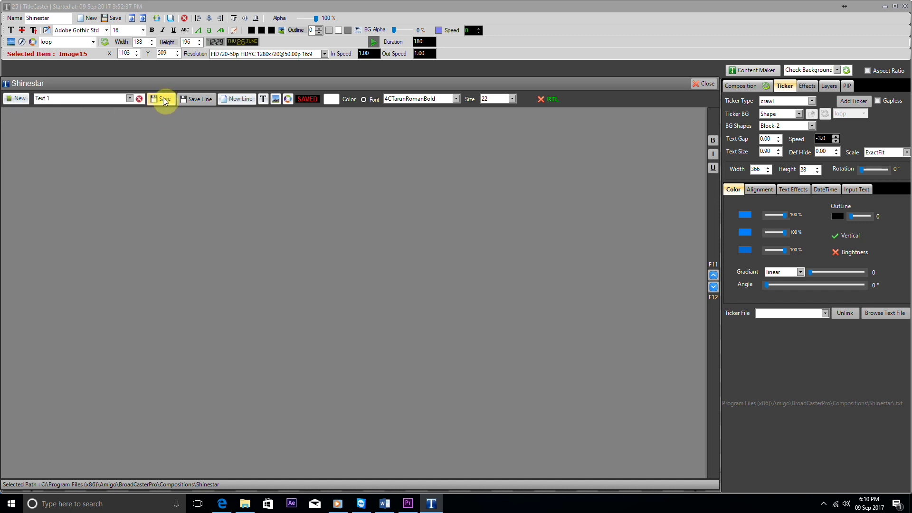
pyautogui.click(236, 99)
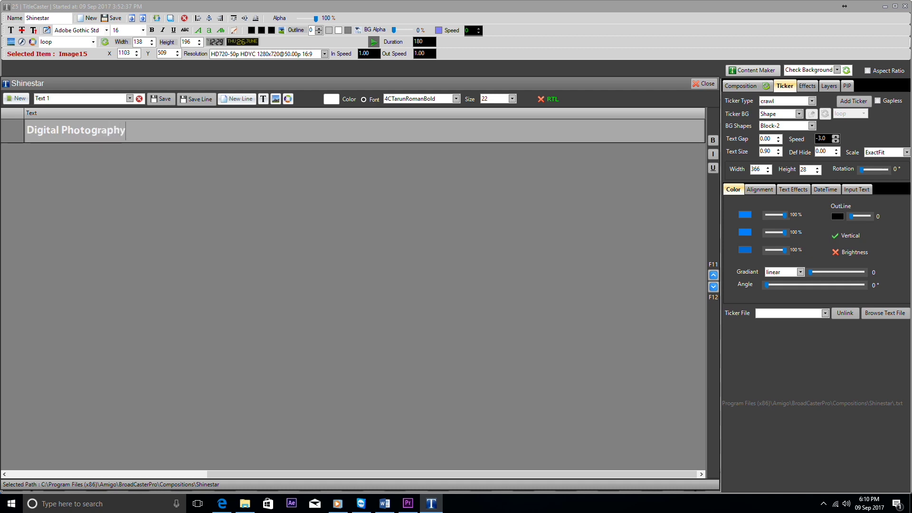
# Save the "Digital Photography" line in the Text 1 content file and add three empty lines below it.
pyautogui.click(165, 101)
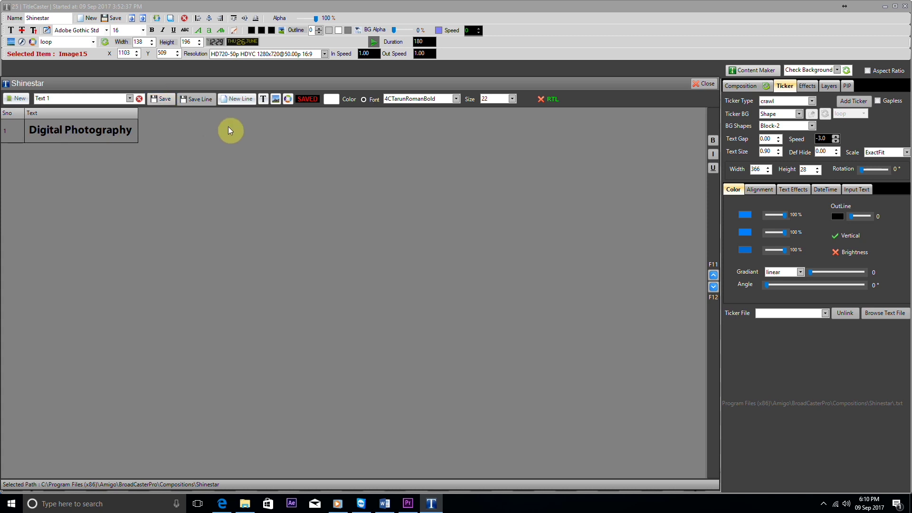
pyautogui.click(241, 99)
pyautogui.click(241, 100)
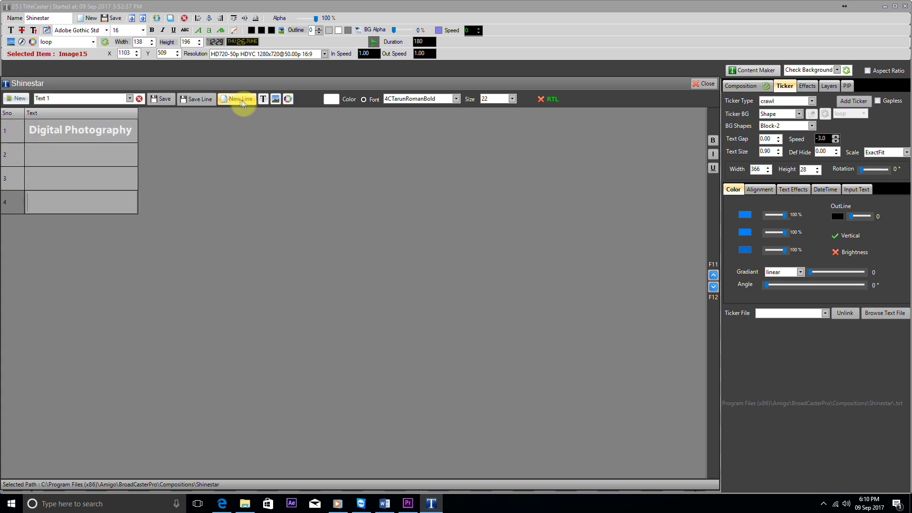
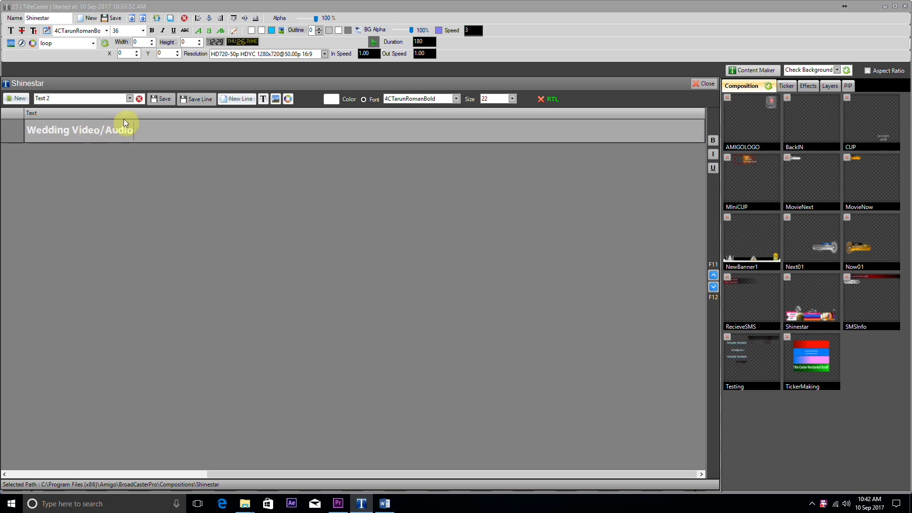
# Save the "Wedding Video/Audio" line in Text 2, copy it into three added lines, and save the file again.
pyautogui.click(162, 99)
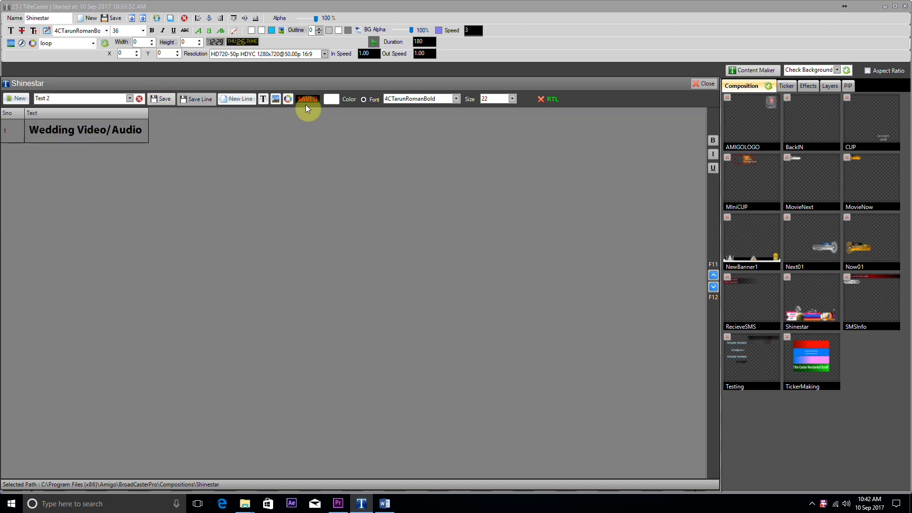
pyautogui.click(237, 100)
pyautogui.click(237, 100)
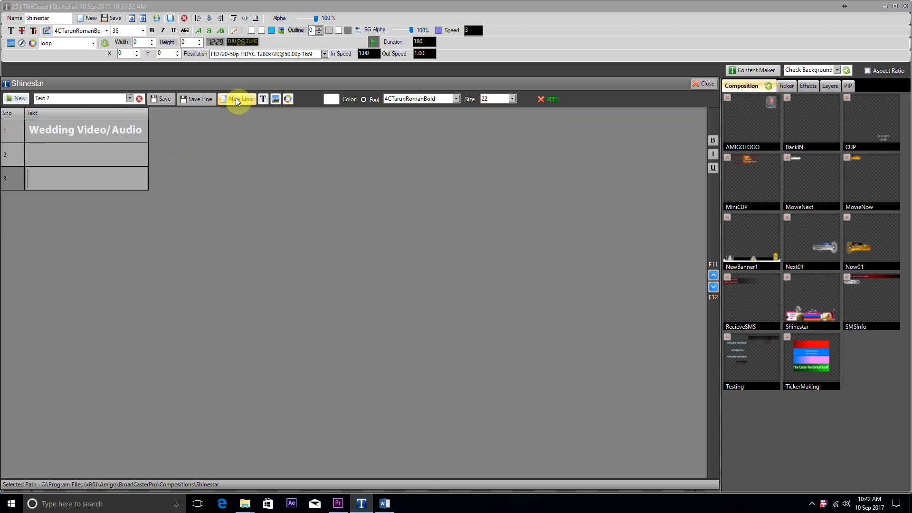
pyautogui.click(65, 131)
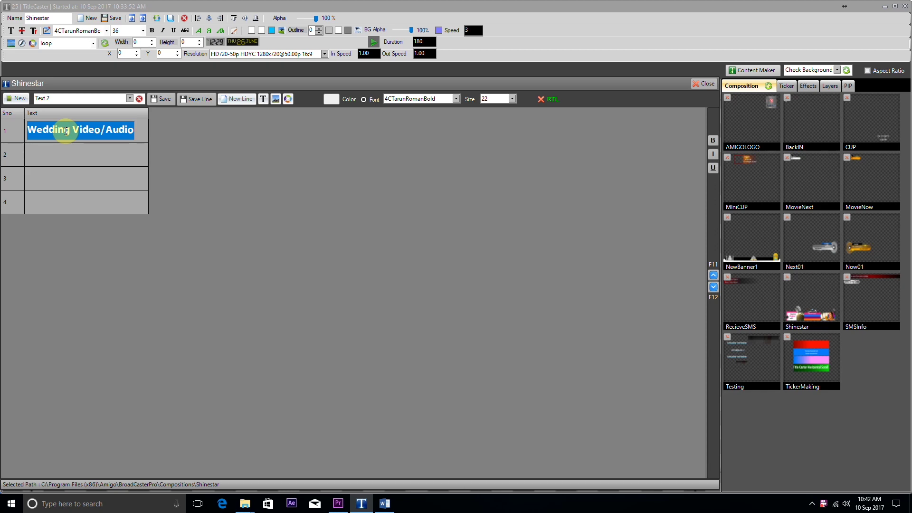
pyautogui.click(65, 149)
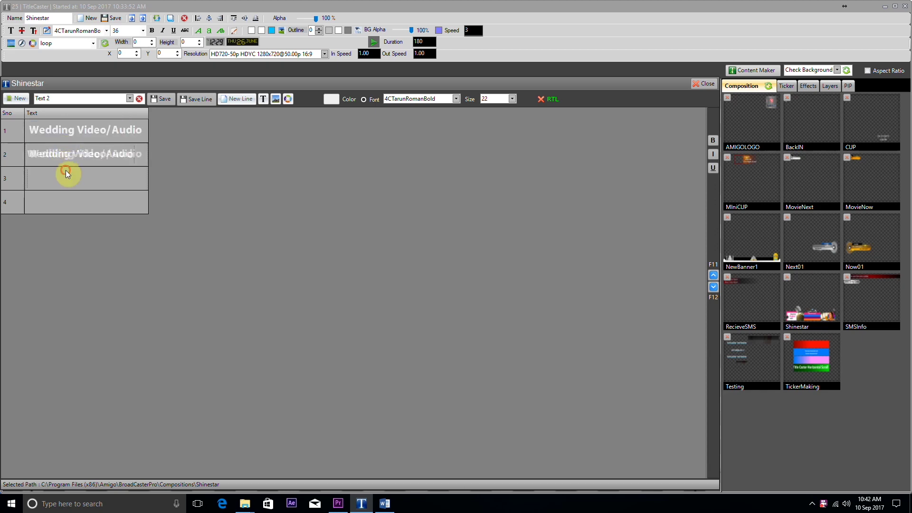
pyautogui.click(67, 172)
pyautogui.click(70, 200)
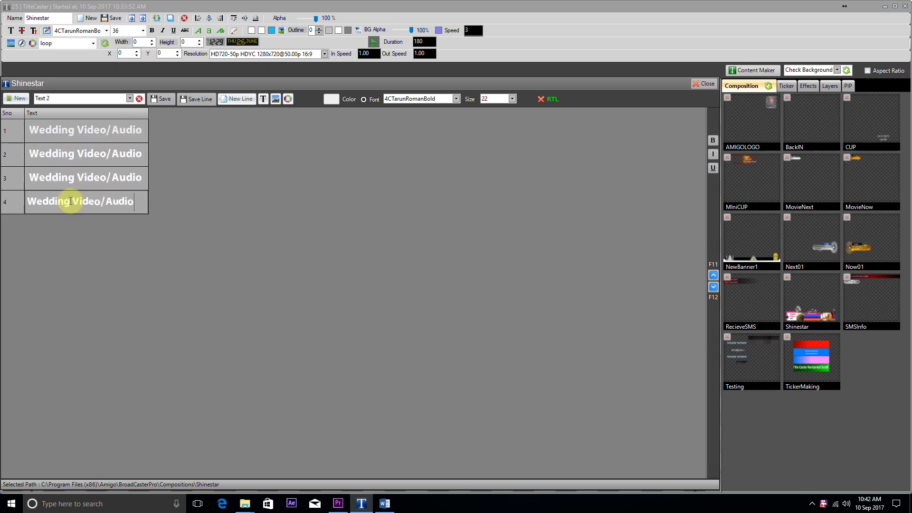
pyautogui.click(162, 99)
# Create a content file named "Text 3", add a line reading "Commercial / Outdor", and save it.
pyautogui.click(14, 99)
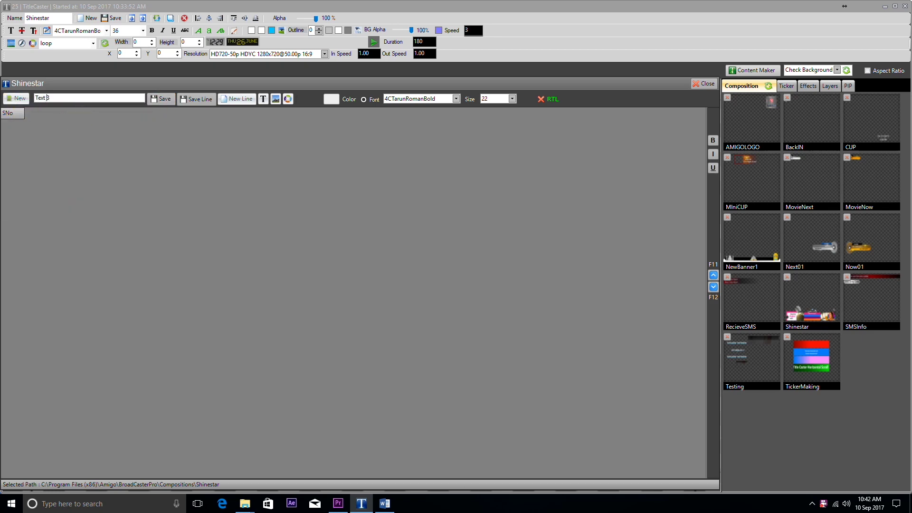
pyautogui.click(161, 99)
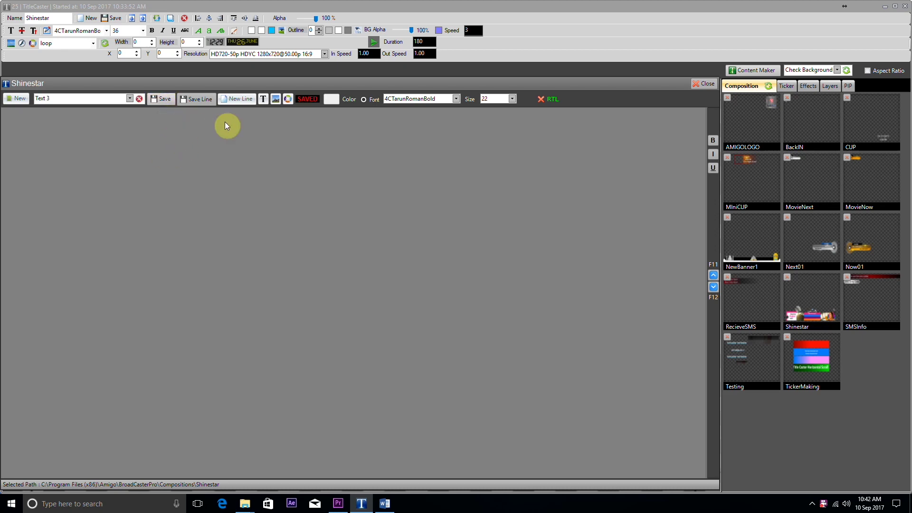
pyautogui.click(237, 99)
pyautogui.click(118, 129)
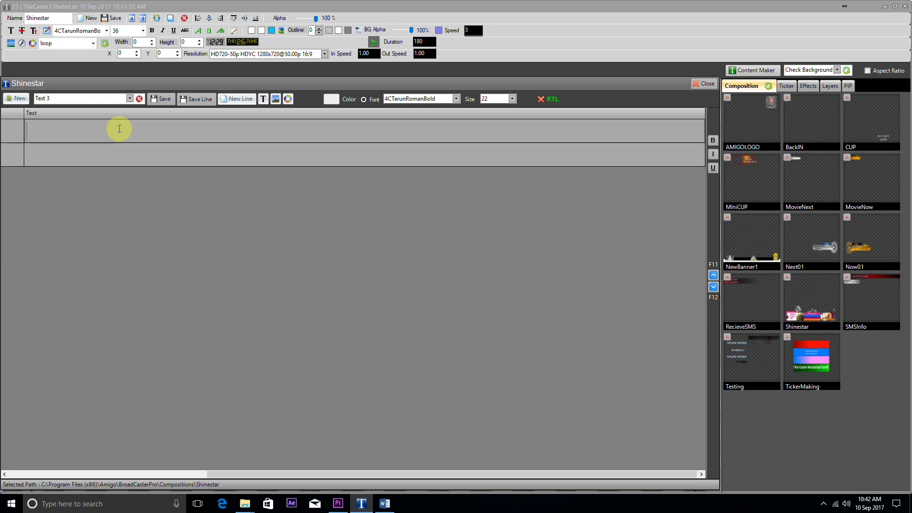
pyautogui.write('Commercial / Outdor')
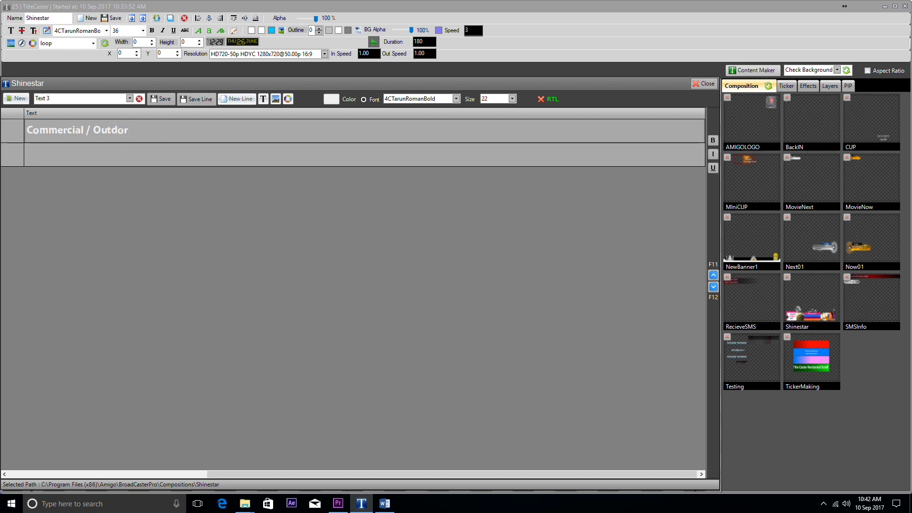
pyautogui.click(159, 99)
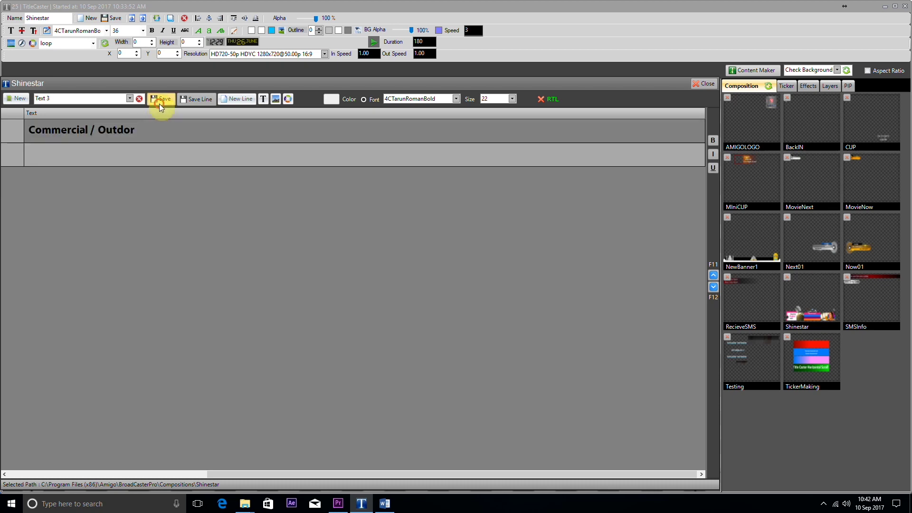
# Copy the "Commercial / Outdor" text into lines 2 to 4 of Text 3 and save the file.
pyautogui.click(112, 130)
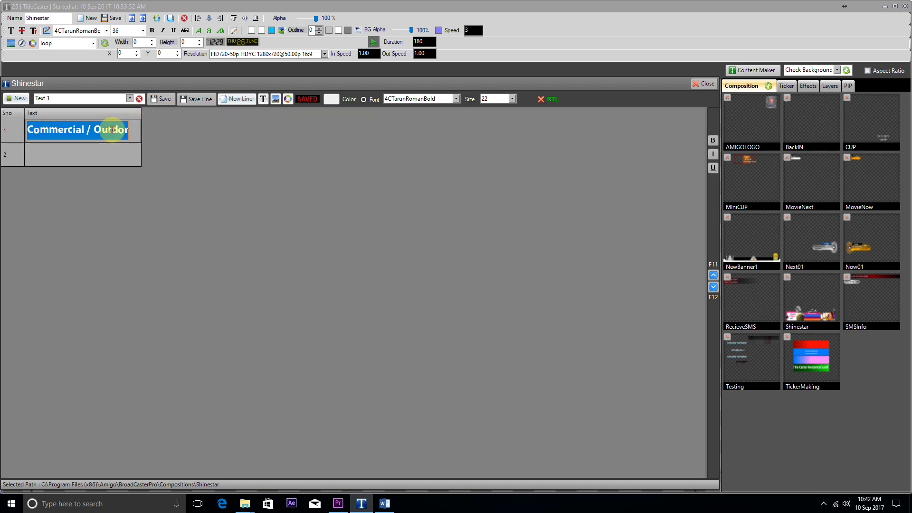
pyautogui.click(105, 159)
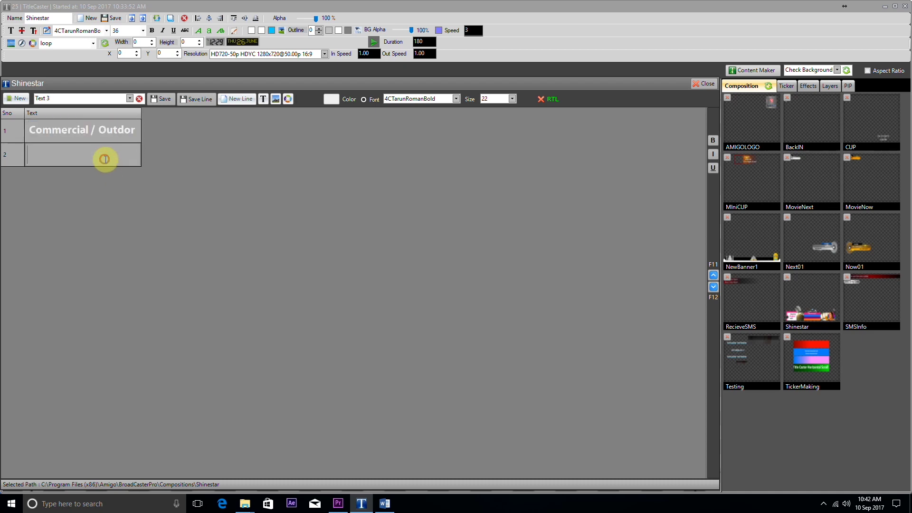
pyautogui.click(237, 99)
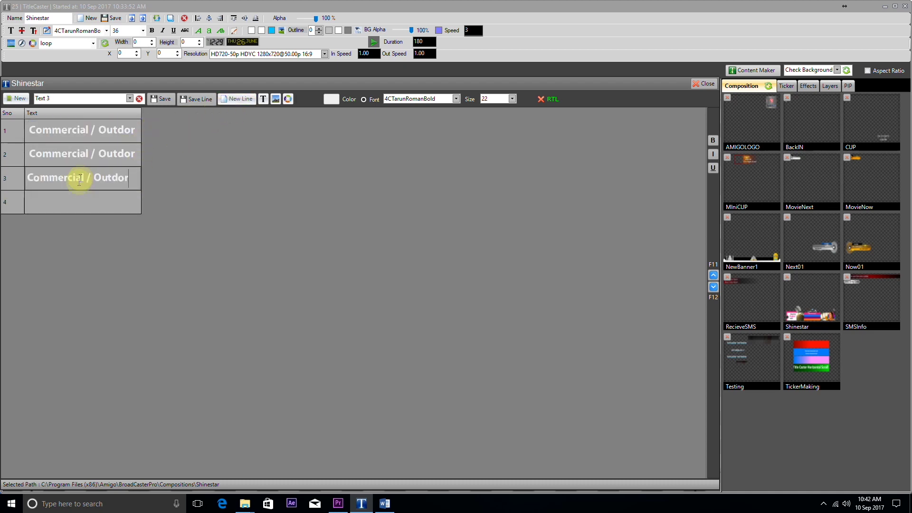
pyautogui.click(69, 203)
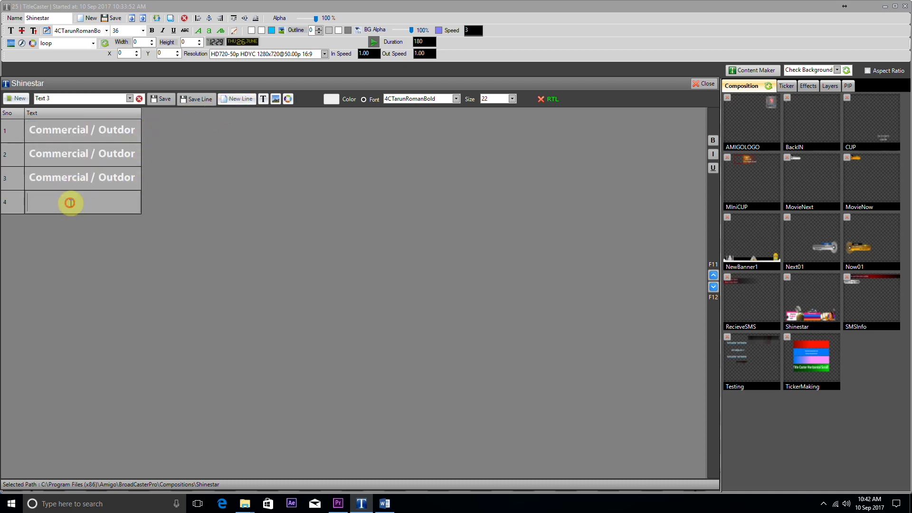
pyautogui.click(155, 101)
# Create a content file named "Text 4", add a line reading "Live Telicast", and save it.
pyautogui.click(14, 99)
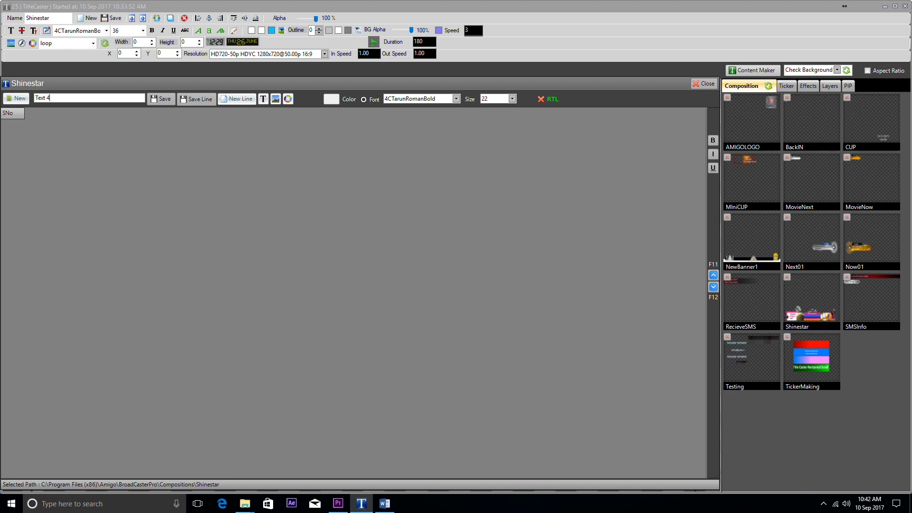
pyautogui.click(161, 100)
pyautogui.click(236, 99)
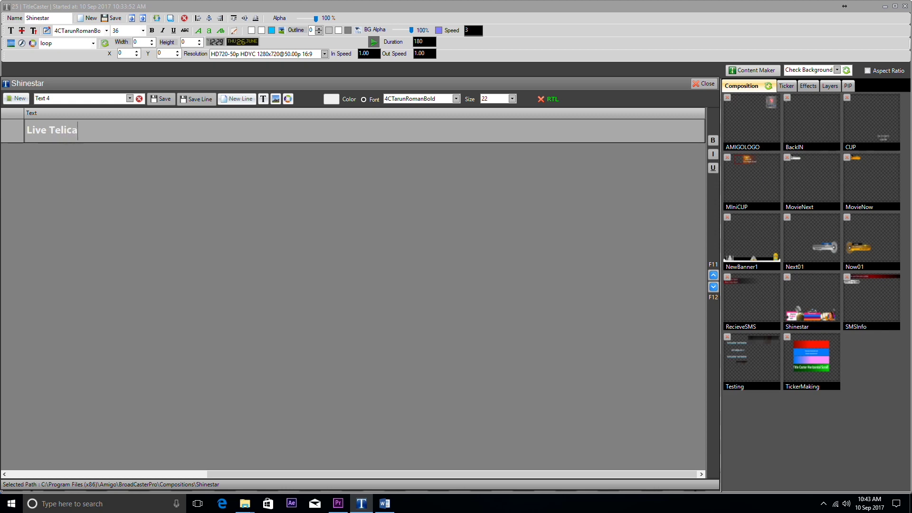
pyautogui.click(134, 126)
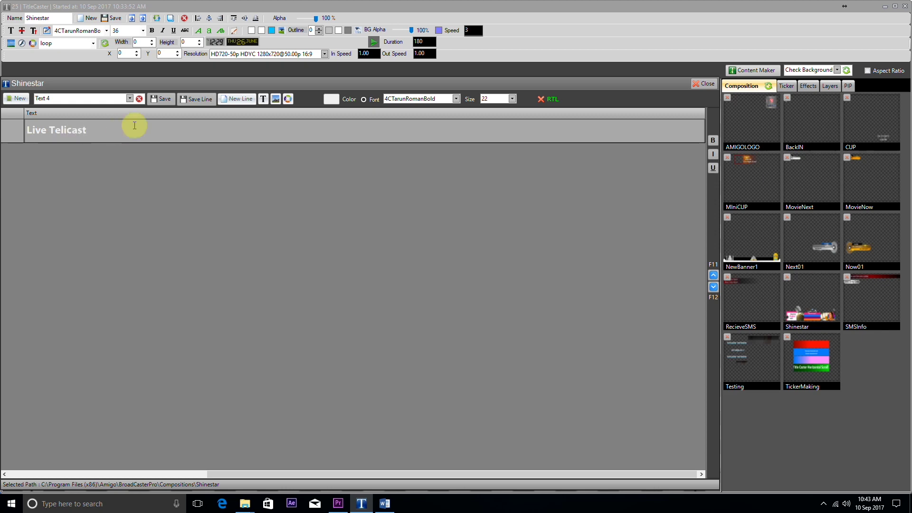
pyautogui.click(162, 101)
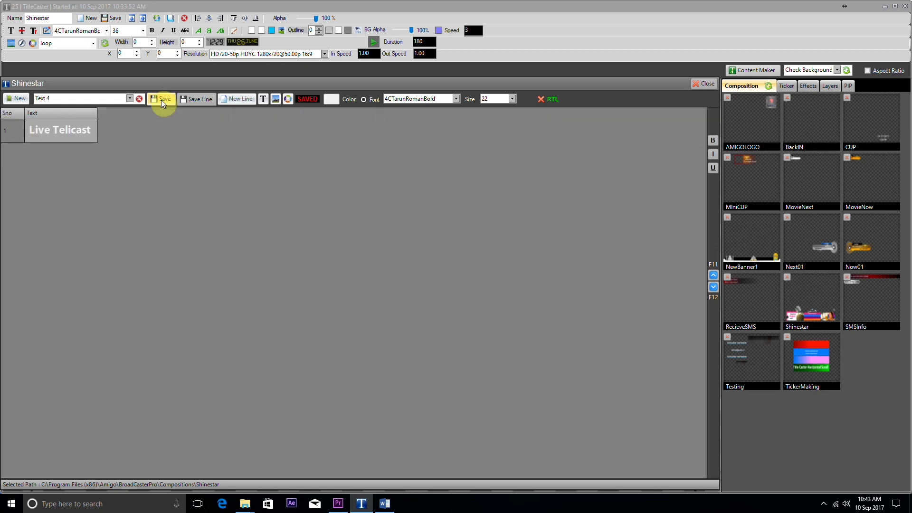
# Add three lines to Text 4, copy "Live Telicast" into each of them, and save the file.
pyautogui.click(231, 100)
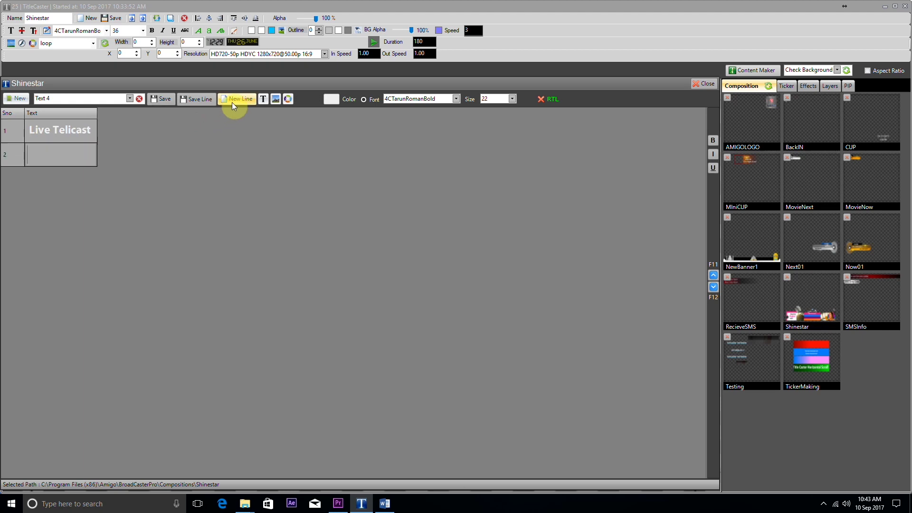
pyautogui.click(232, 100)
pyautogui.click(231, 100)
pyautogui.click(56, 129)
pyautogui.hotkey('ctrl', 'c')
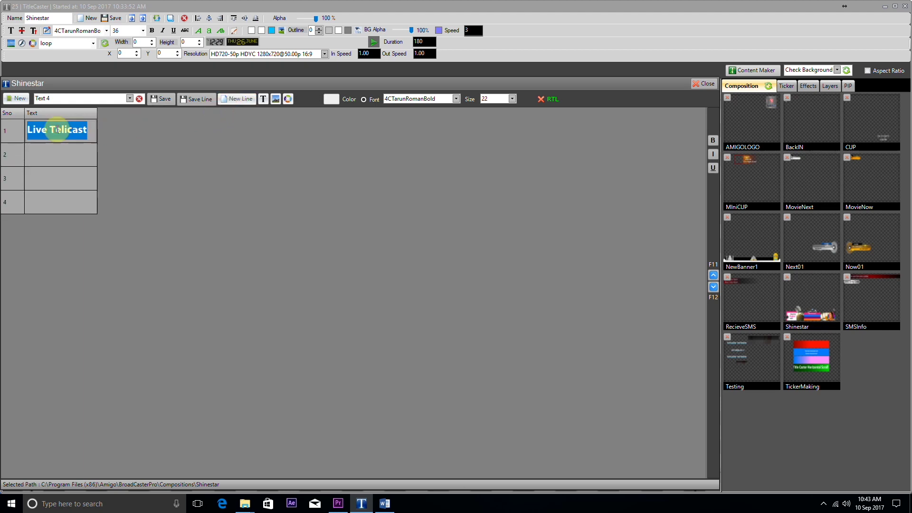
pyautogui.click(47, 155)
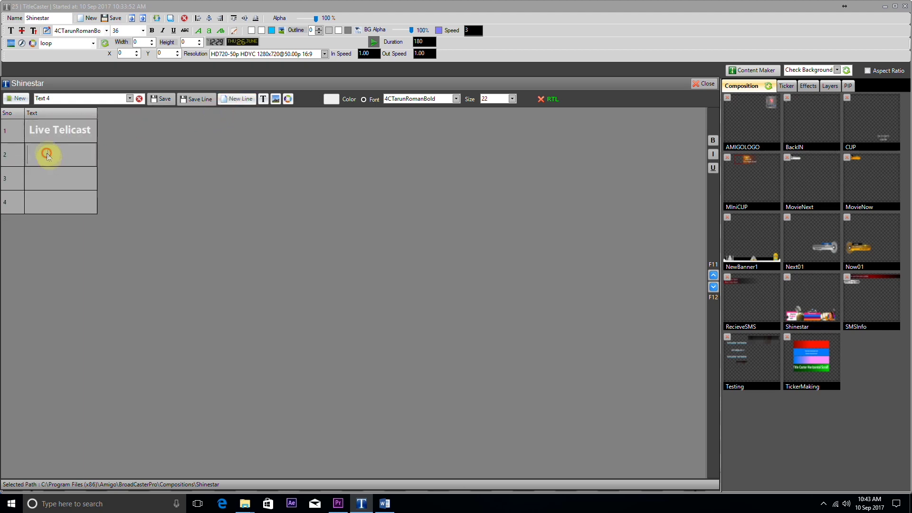
pyautogui.click(52, 182)
pyautogui.hotkey('ctrl', 'v')
pyautogui.click(53, 197)
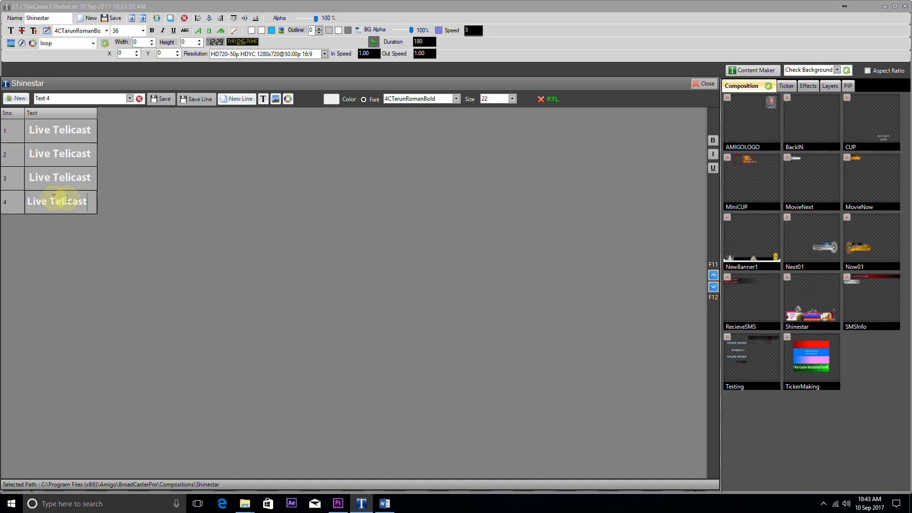
pyautogui.click(160, 99)
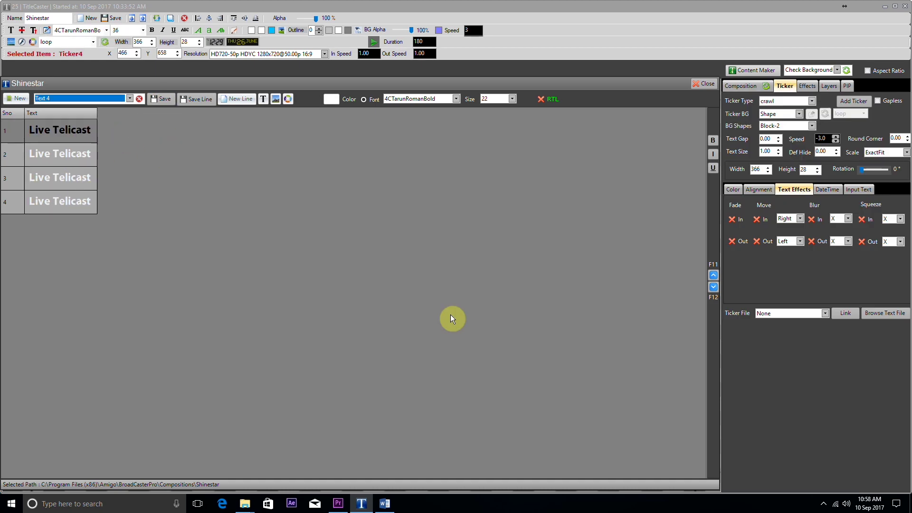
# Return to the banner, assign the Text 1 file to the pink bar, and set its ticker type to ticker-horz.
pyautogui.click(703, 84)
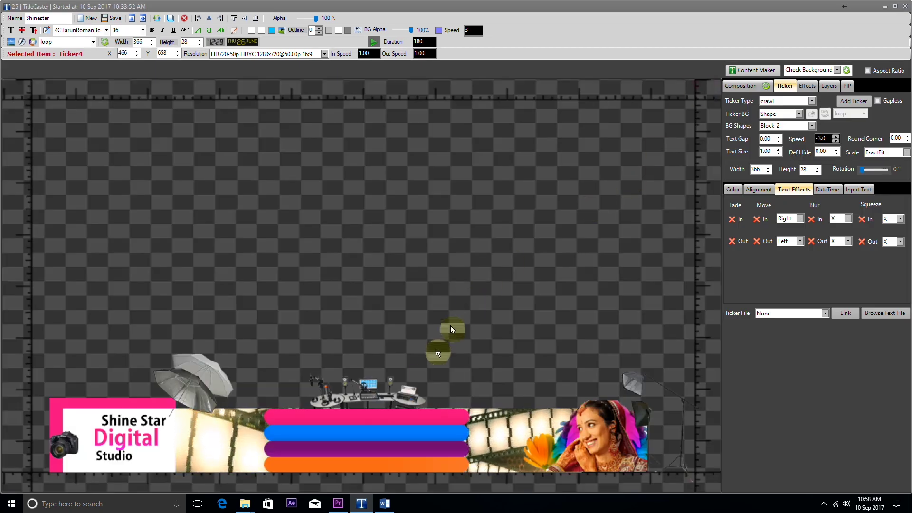
pyautogui.click(409, 423)
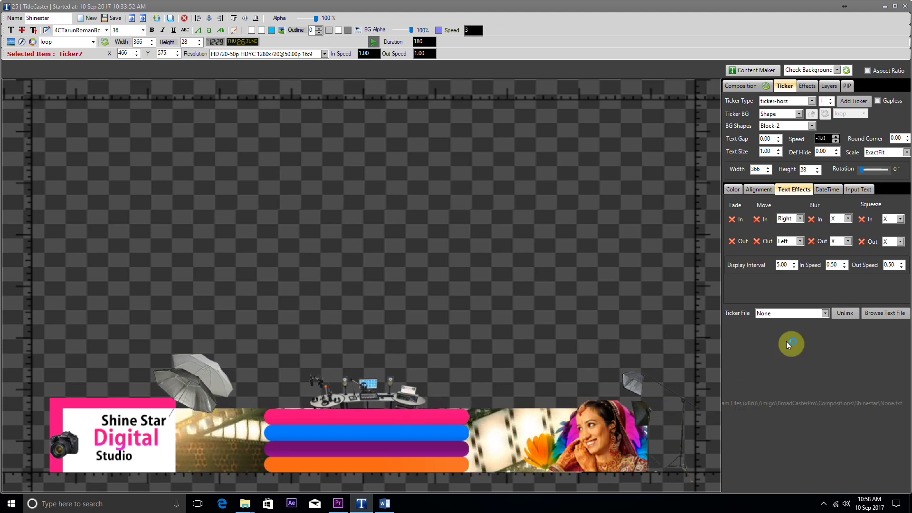
pyautogui.click(828, 313)
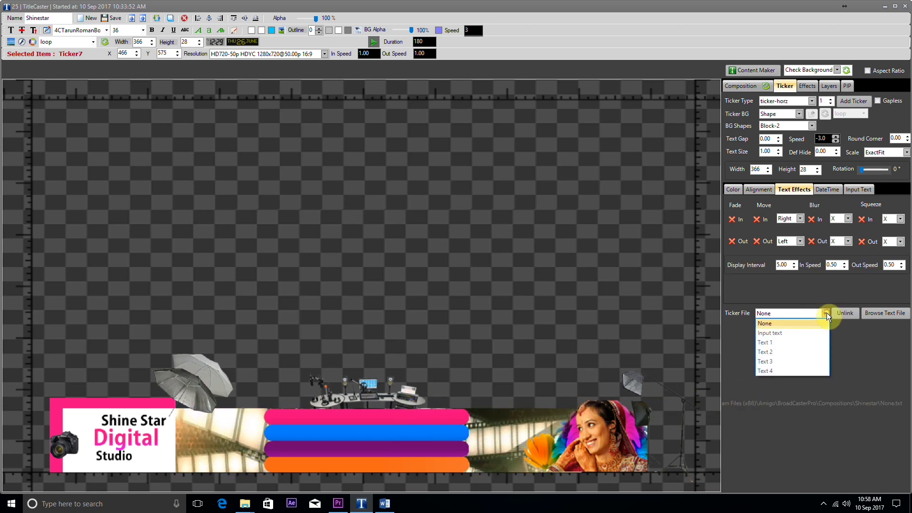
pyautogui.click(784, 340)
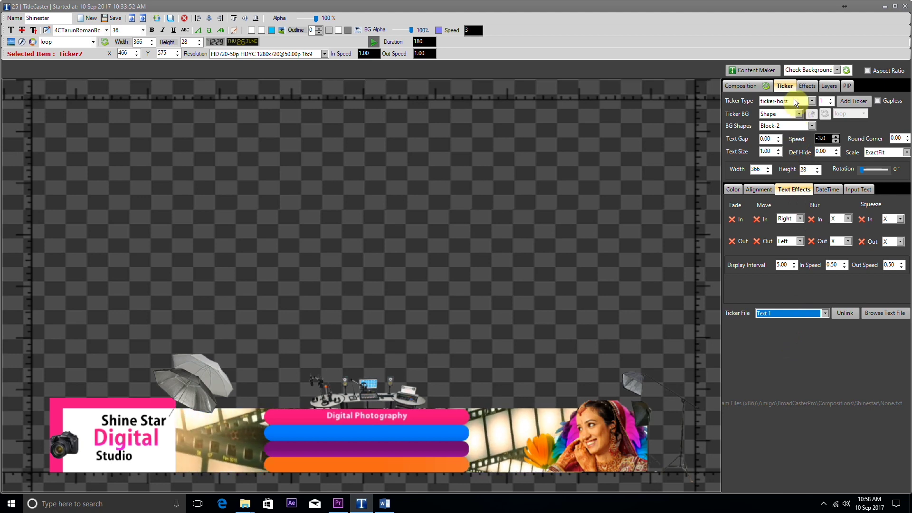
pyautogui.click(813, 102)
pyautogui.click(787, 128)
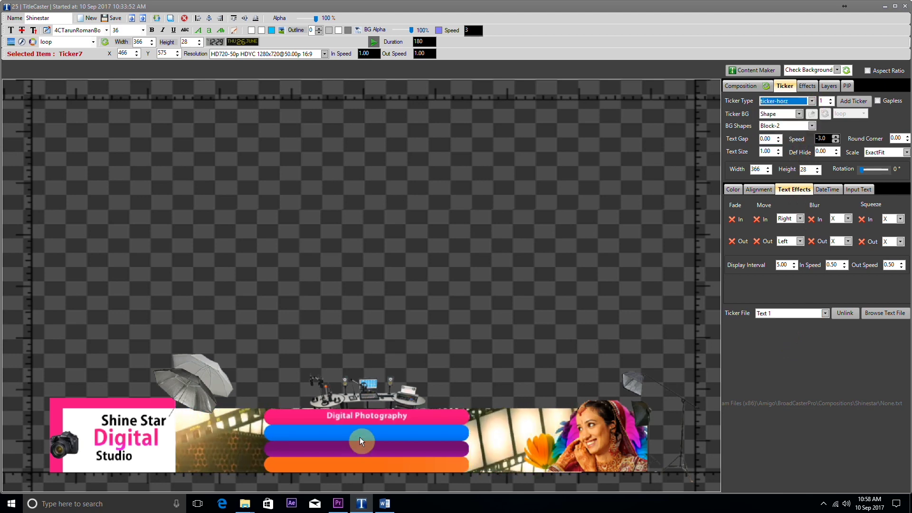
# Assign the Text 2 content file to the blue bar's ticker.
pyautogui.click(359, 434)
pyautogui.click(824, 313)
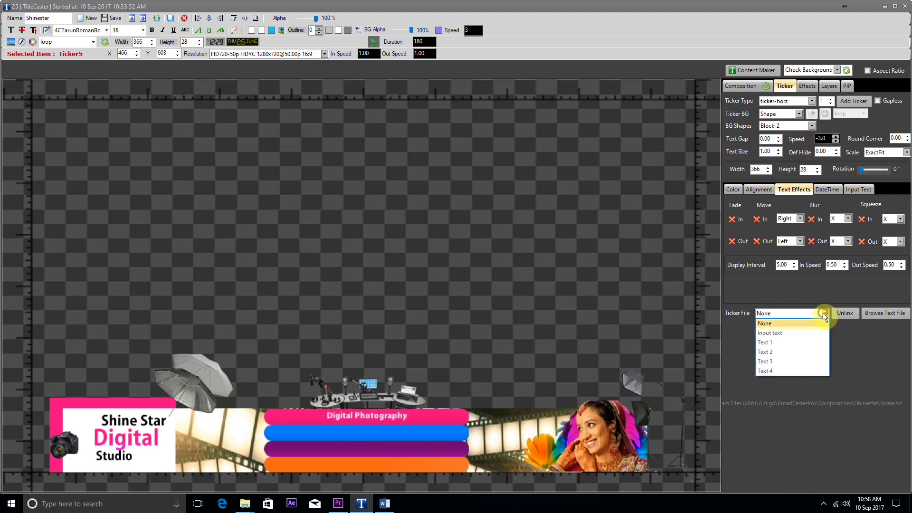
pyautogui.click(782, 352)
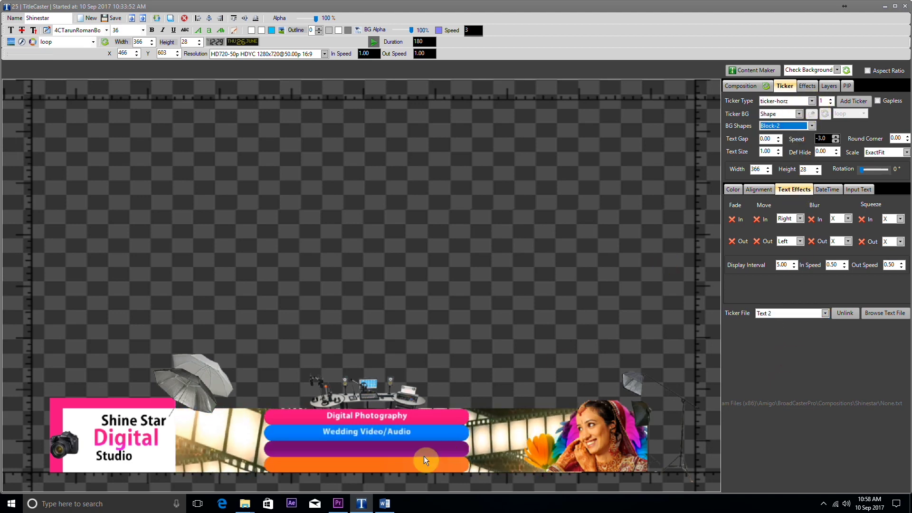
# Assign the Text 3 content file to the purple bar's ticker.
pyautogui.click(370, 450)
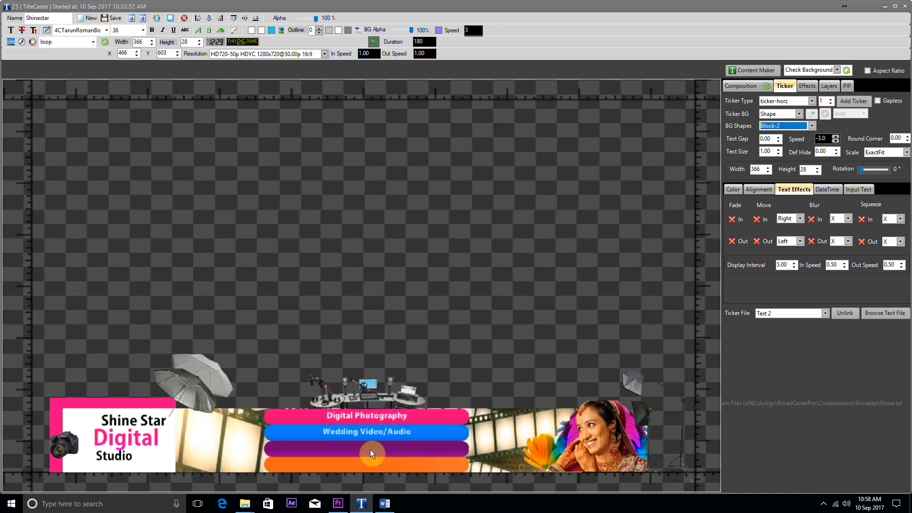
pyautogui.click(411, 451)
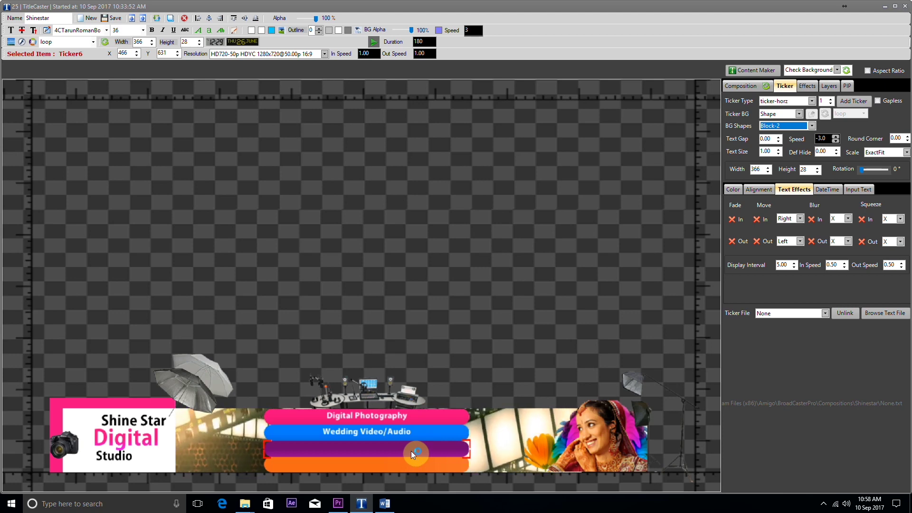
pyautogui.click(825, 314)
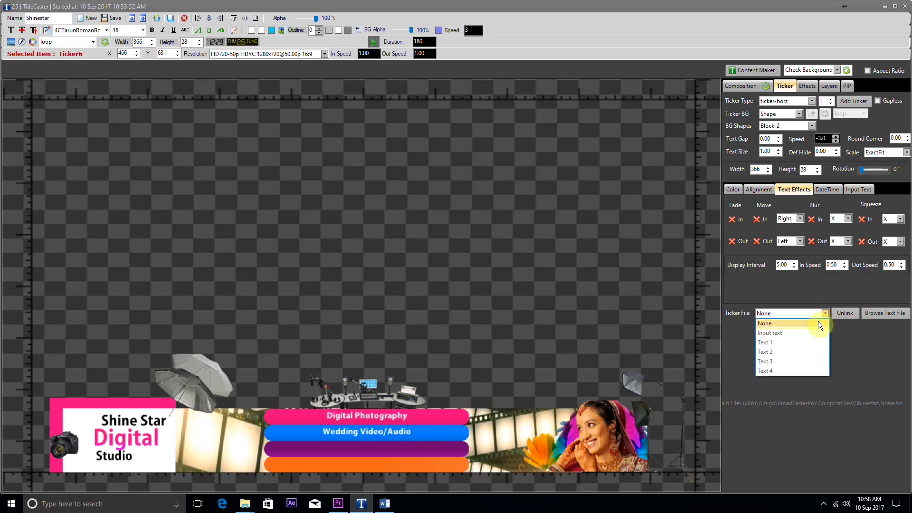
pyautogui.click(777, 361)
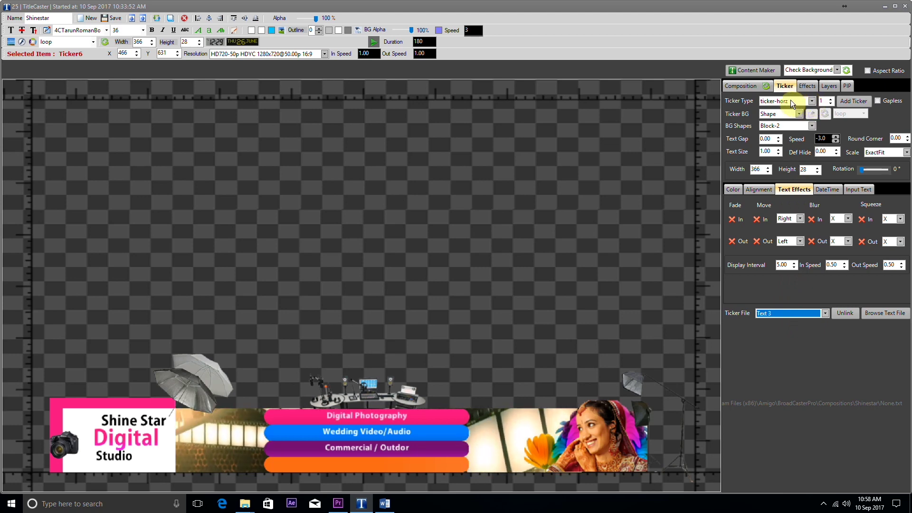
# Assign the Text 4 content file to the orange bar with ticker type ticker-horz, and save the composition.
pyautogui.click(356, 464)
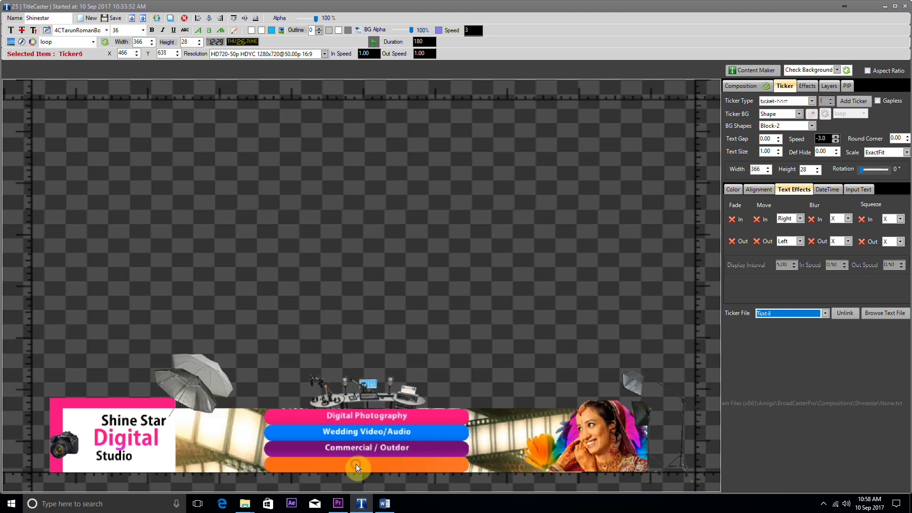
pyautogui.click(804, 314)
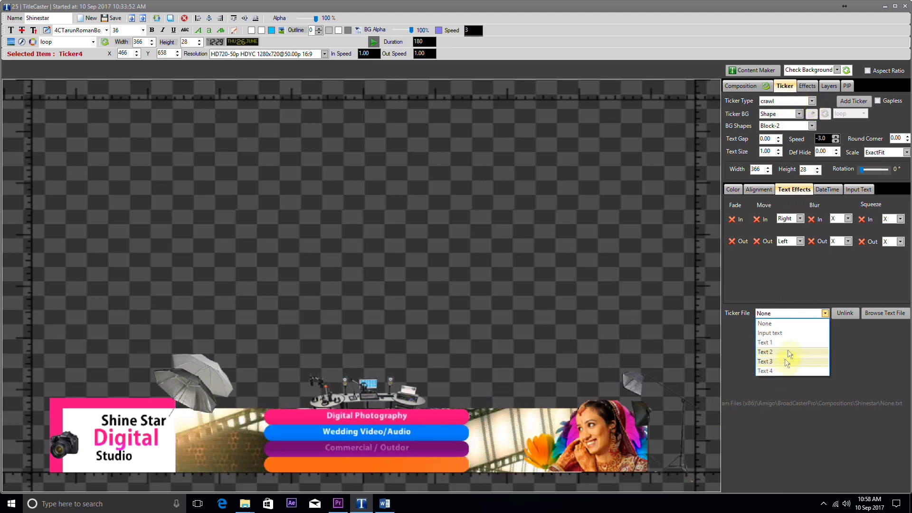
pyautogui.click(779, 373)
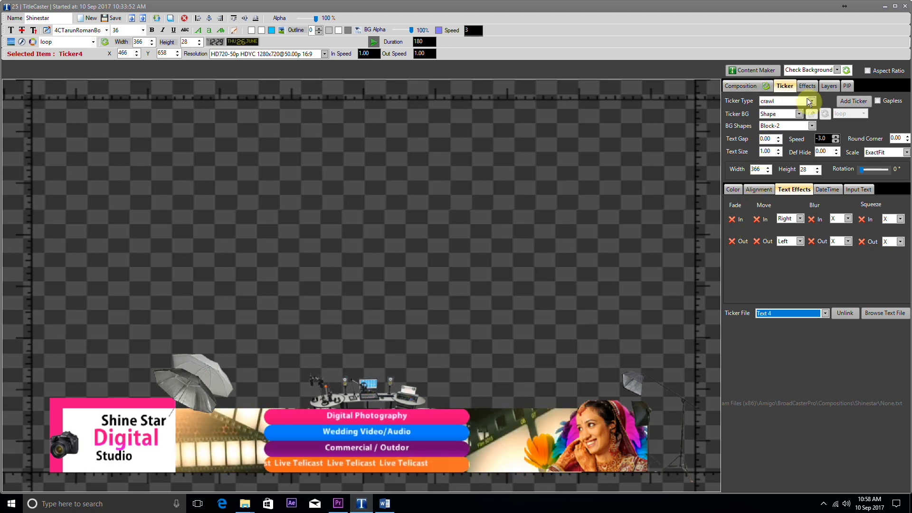
pyautogui.click(813, 101)
pyautogui.click(776, 130)
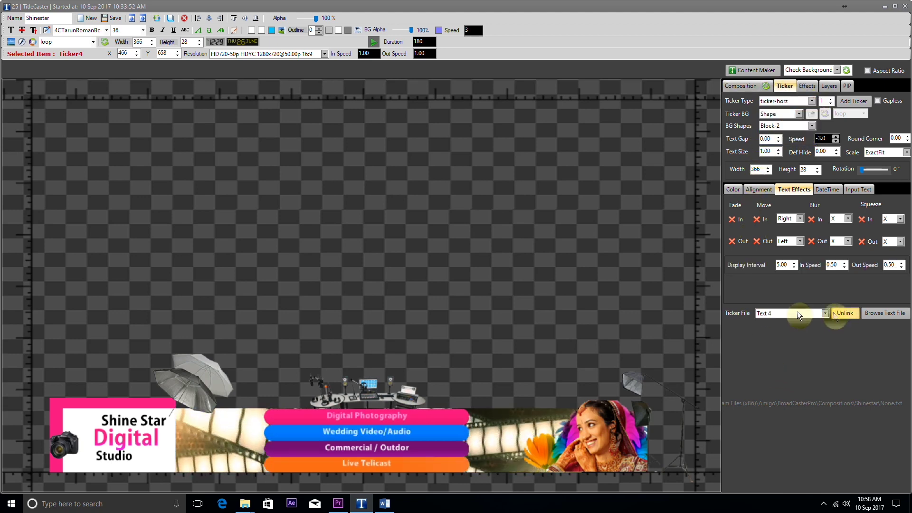
pyautogui.click(113, 18)
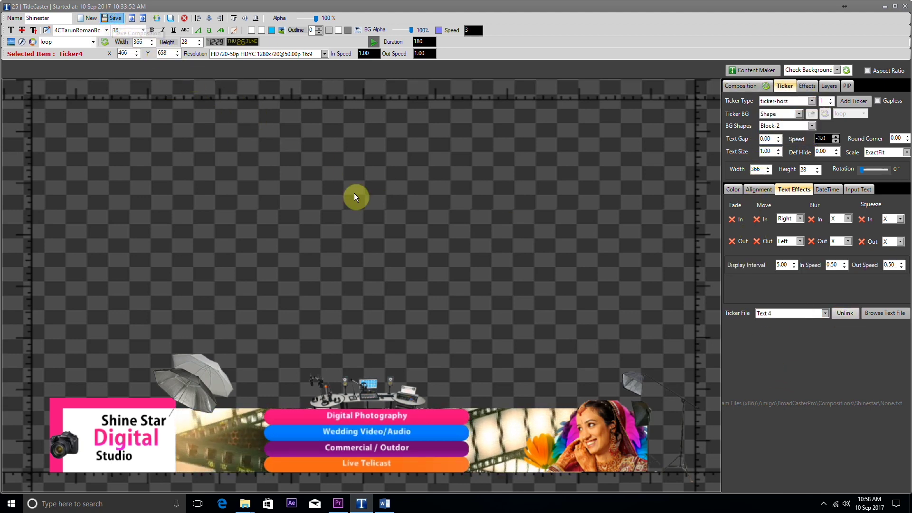
# Enable the pink bar's text move effects, in from Bottom and out to Top, and save the composition.
pyautogui.click(365, 416)
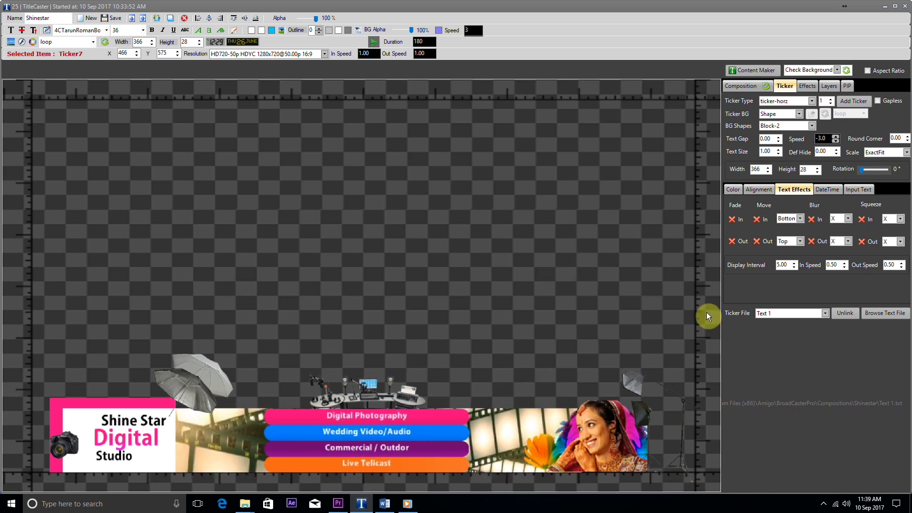
pyautogui.click(756, 220)
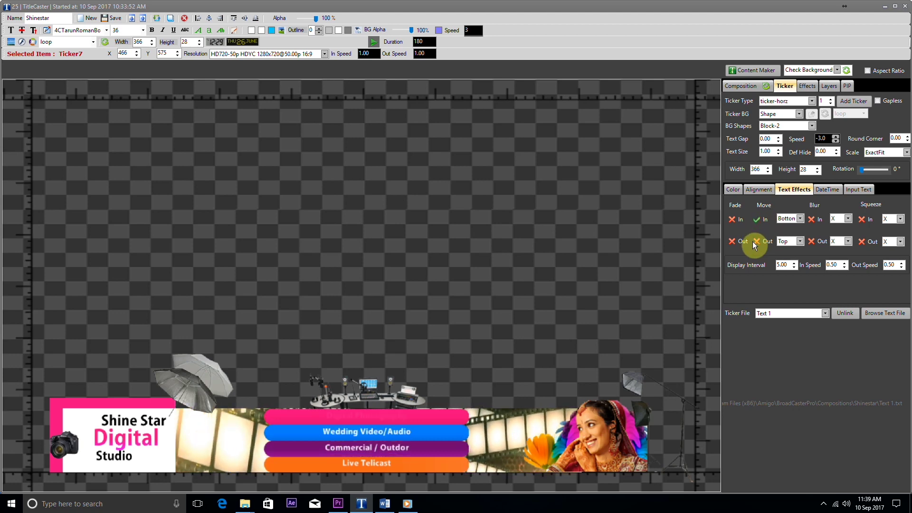
pyautogui.click(760, 240)
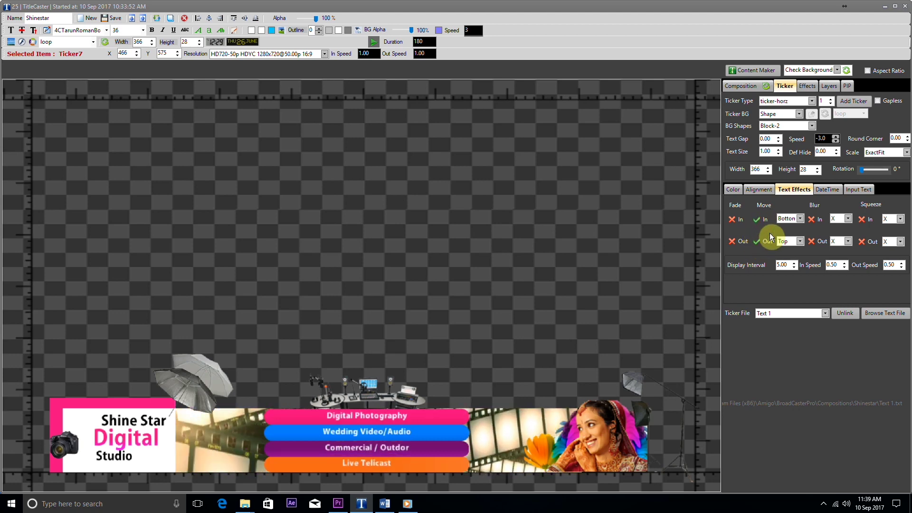
pyautogui.click(801, 219)
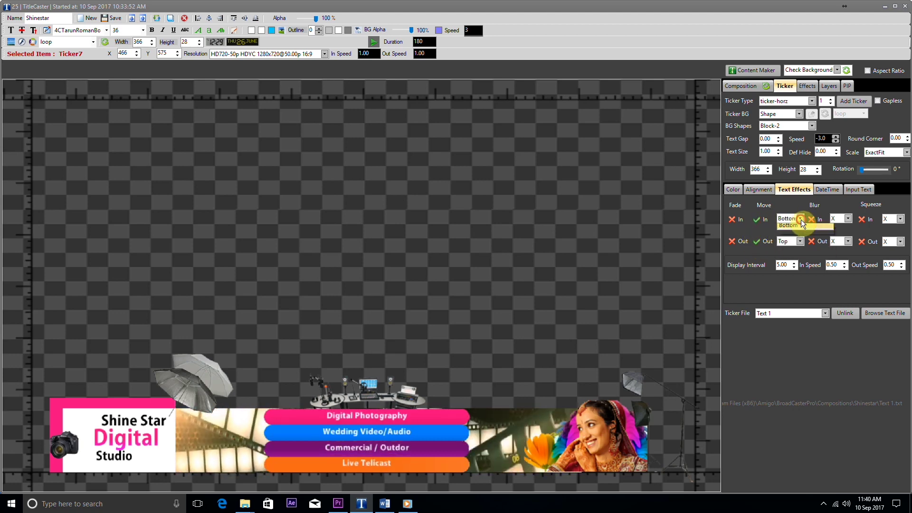
pyautogui.click(801, 242)
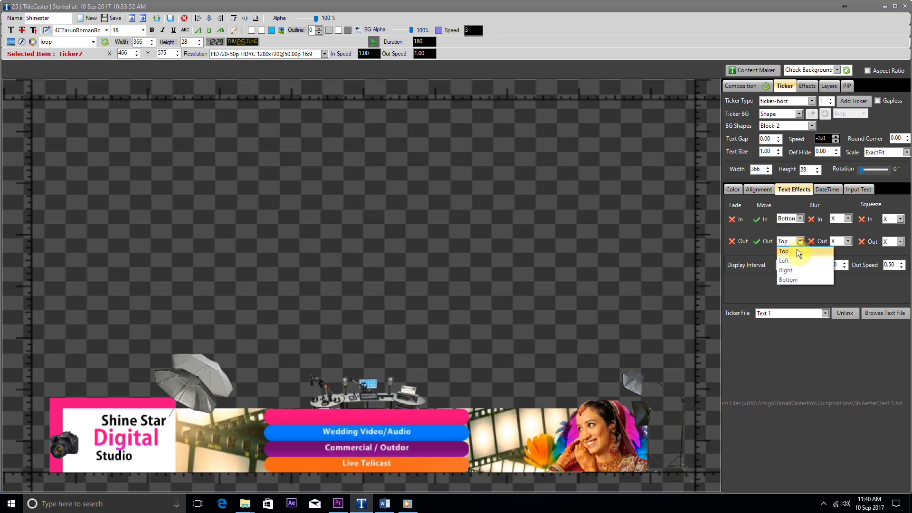
pyautogui.click(797, 249)
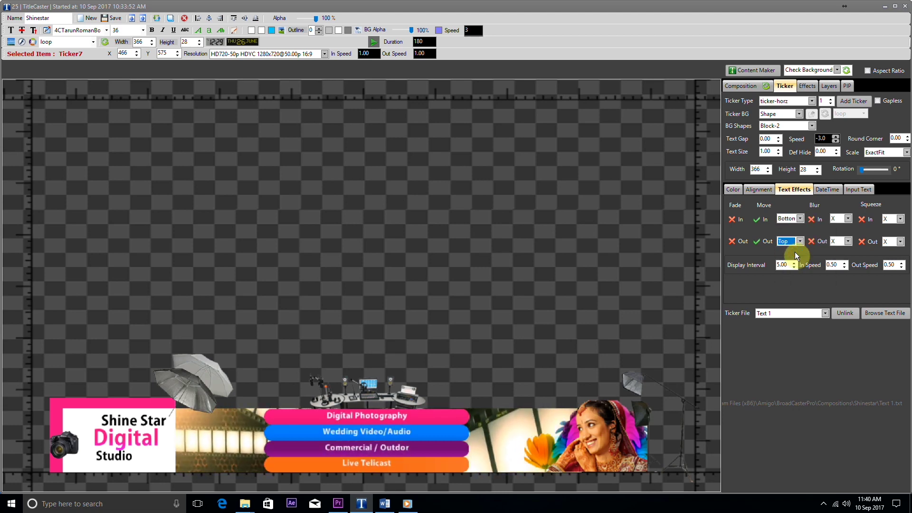
pyautogui.click(110, 20)
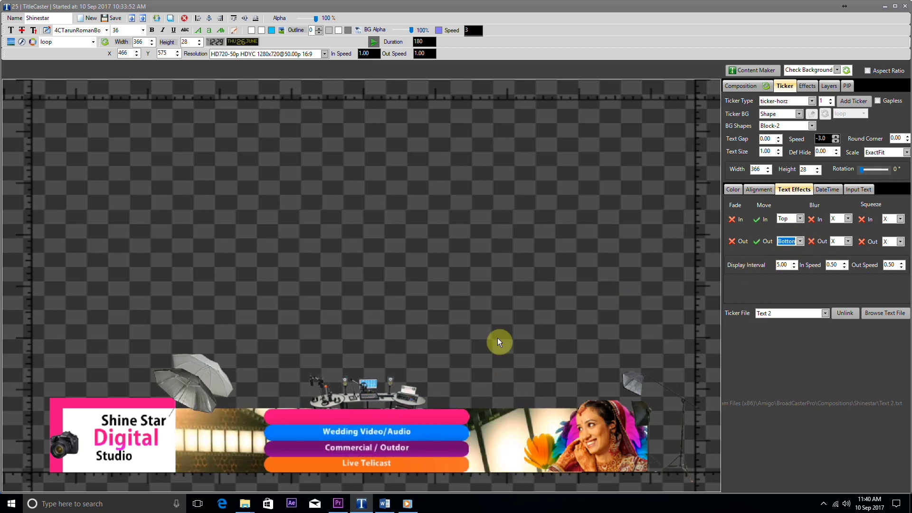
# Give the purple bar's text the move effects in from Bottom and out to Top.
pyautogui.click(374, 450)
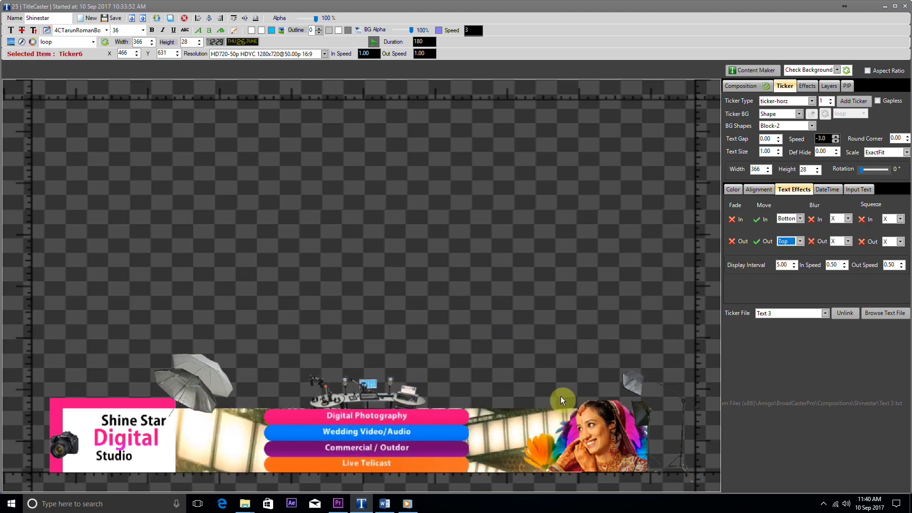
pyautogui.click(786, 241)
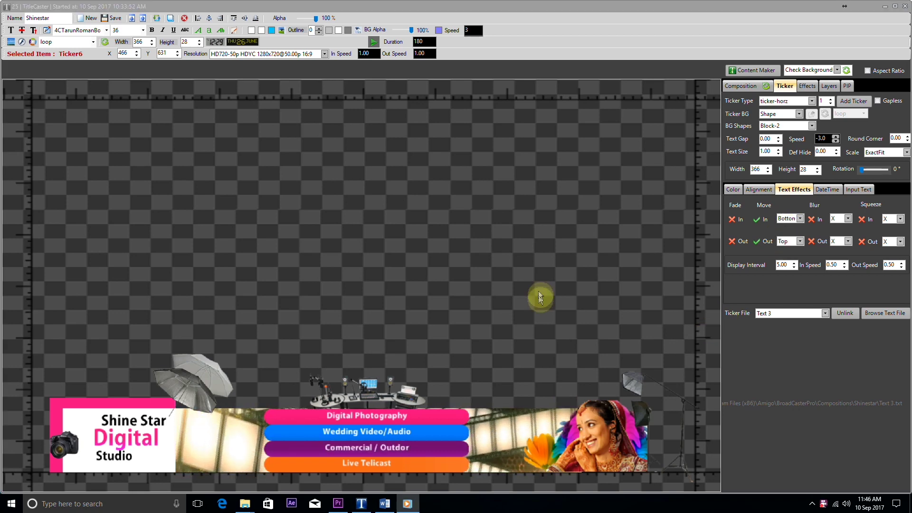
# Change the pink bar's ticker type to crawl.
pyautogui.click(457, 411)
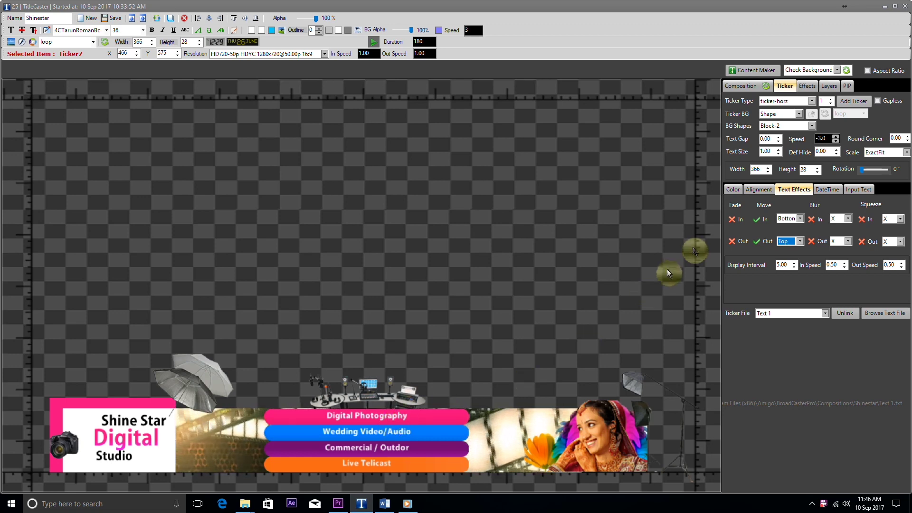
pyautogui.click(813, 101)
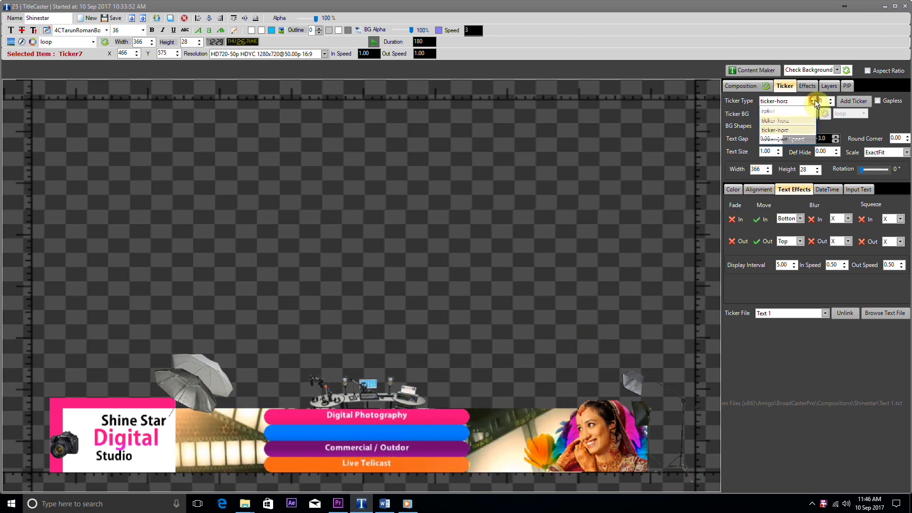
pyautogui.click(774, 111)
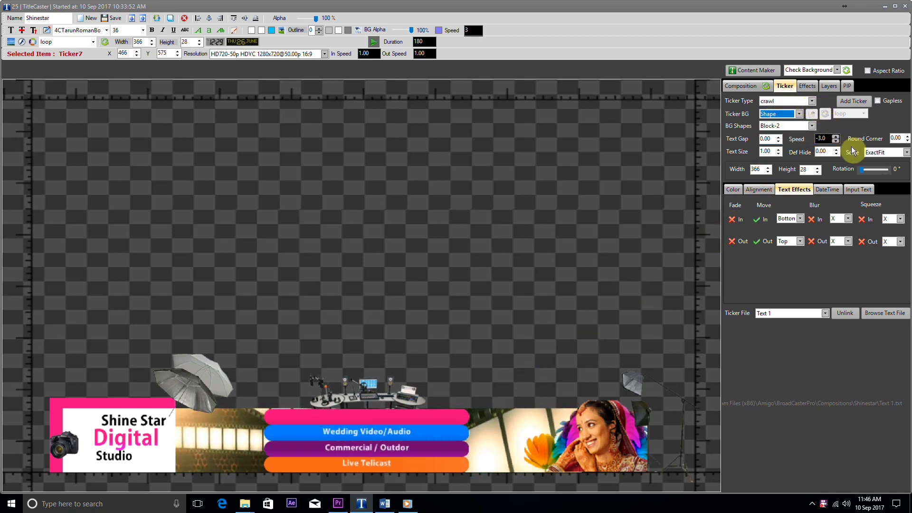
# Slow down the pink bar's crawl by raising its negative ticker speed value in small increments.
pyautogui.click(837, 139)
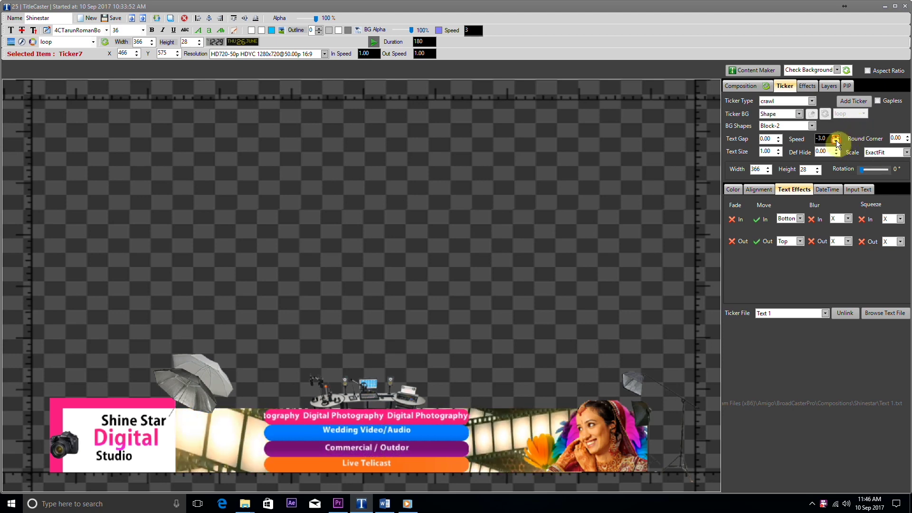
pyautogui.click(836, 136)
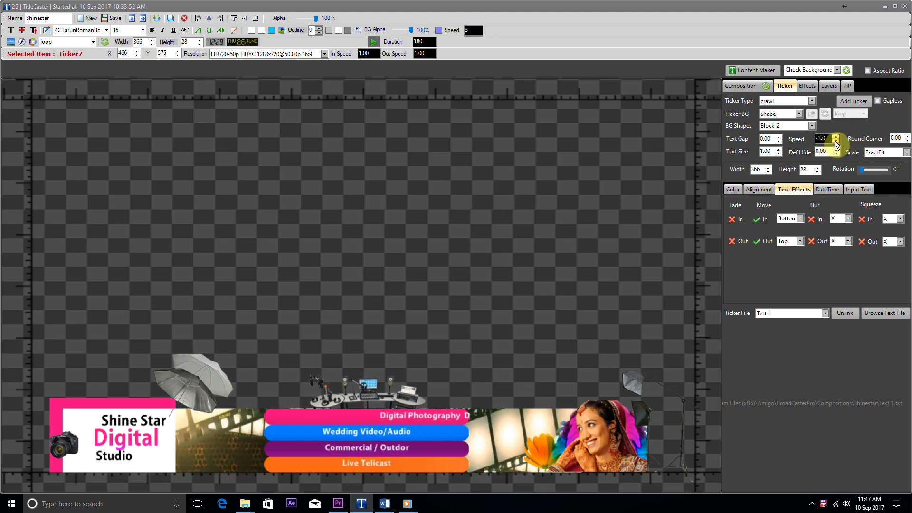
pyautogui.click(837, 138)
pyautogui.click(837, 138)
pyautogui.click(836, 137)
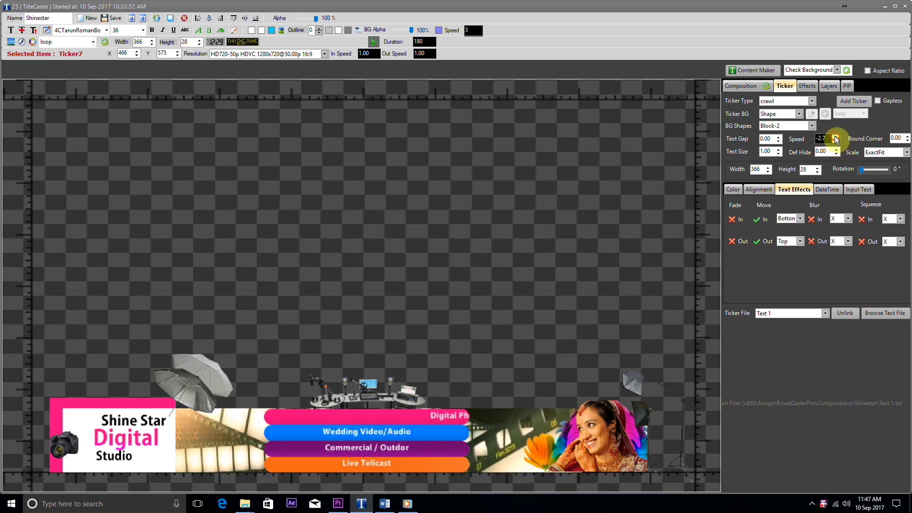
pyautogui.click(837, 137)
pyautogui.click(836, 138)
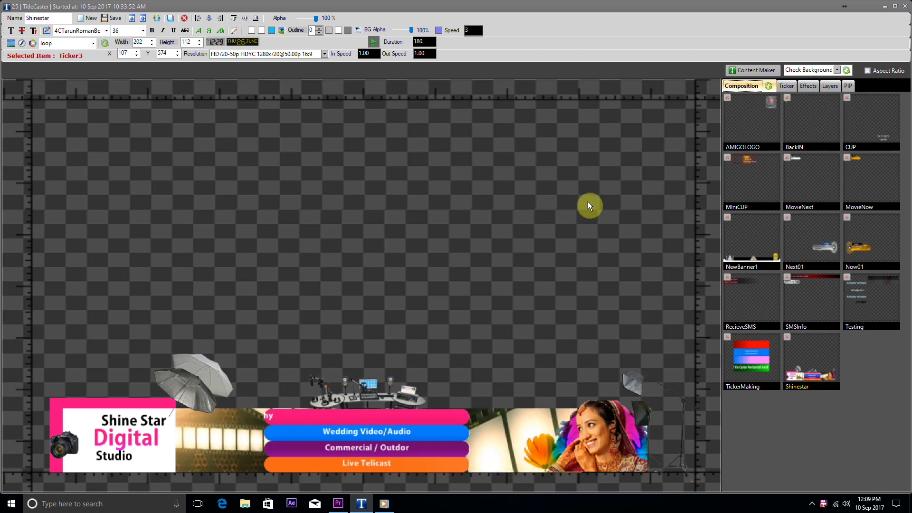
# Select the shinestar-img-1 layer and enable Move for both its Move IN and Move Out effects.
pyautogui.click(810, 86)
pyautogui.click(828, 86)
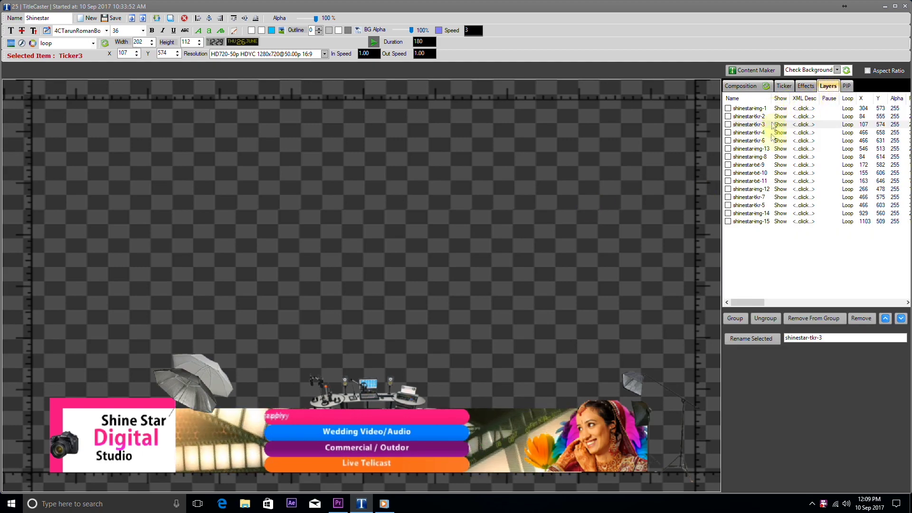
pyautogui.click(758, 108)
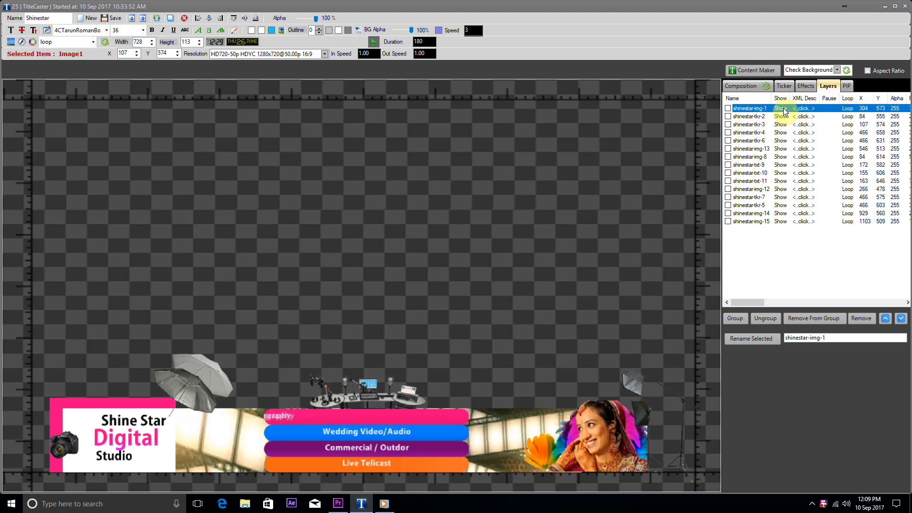
pyautogui.click(805, 86)
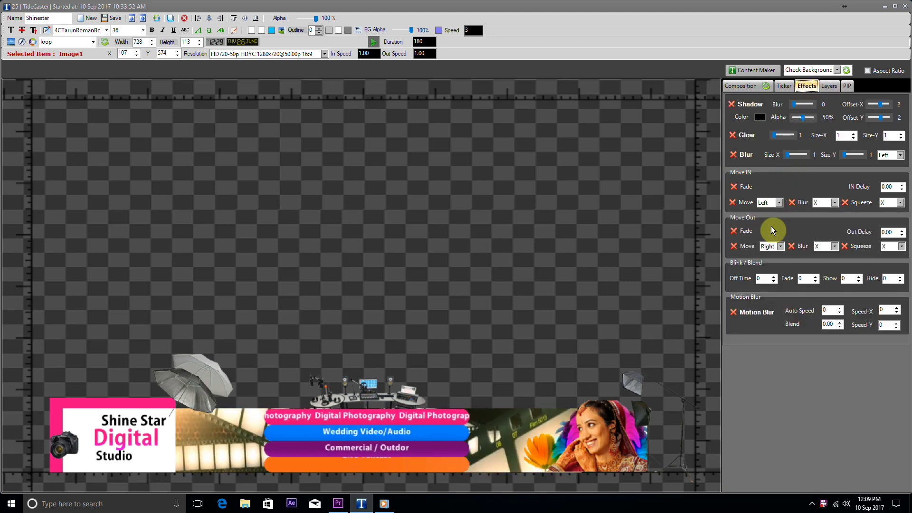
pyautogui.click(734, 204)
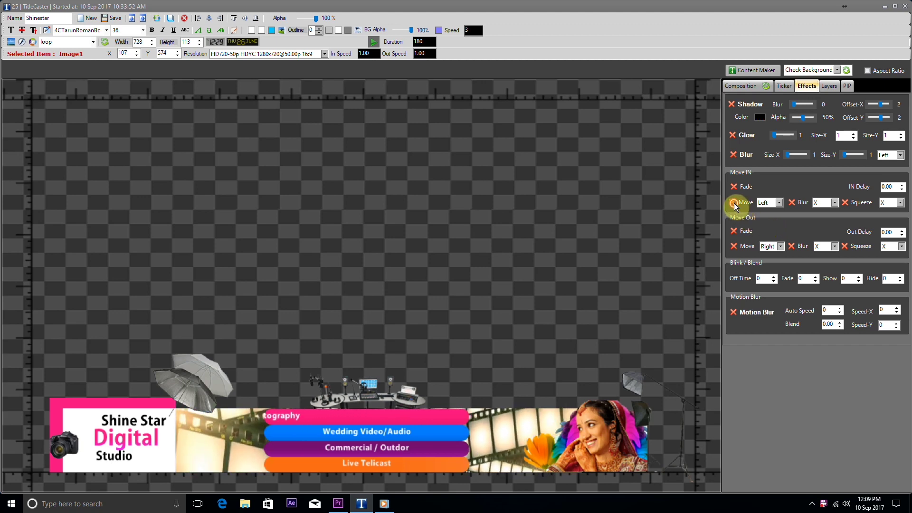
pyautogui.click(733, 202)
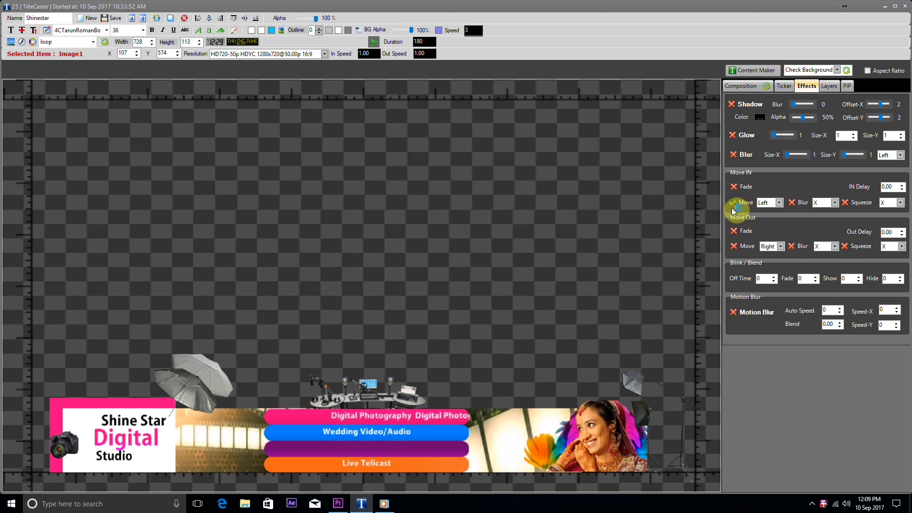
pyautogui.click(735, 246)
# Set the shinestar-img-1 layer's Move IN direction to Bottom and its Move Out direction to Right.
pyautogui.click(780, 202)
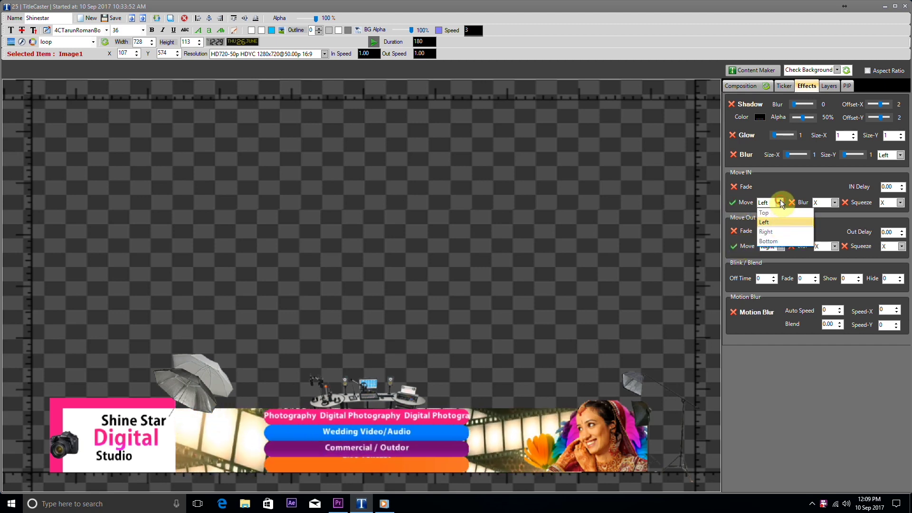
pyautogui.click(775, 241)
pyautogui.click(781, 247)
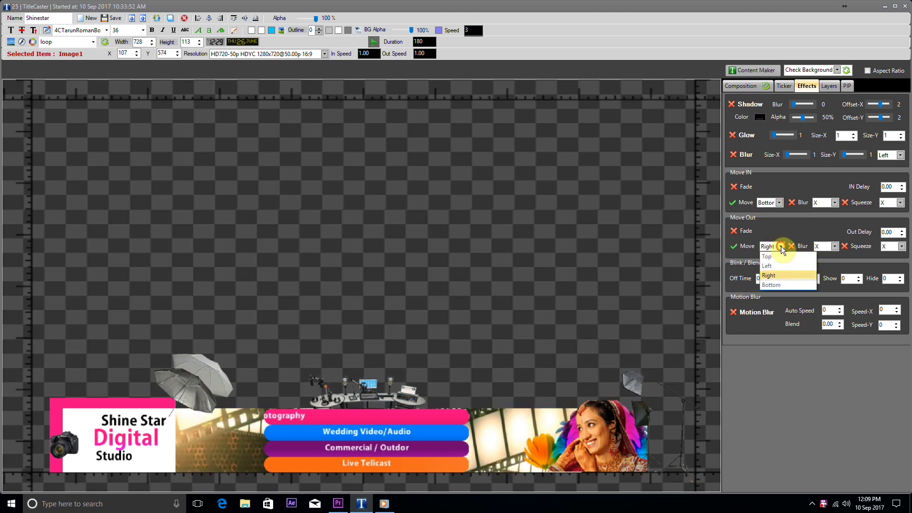
pyautogui.click(778, 275)
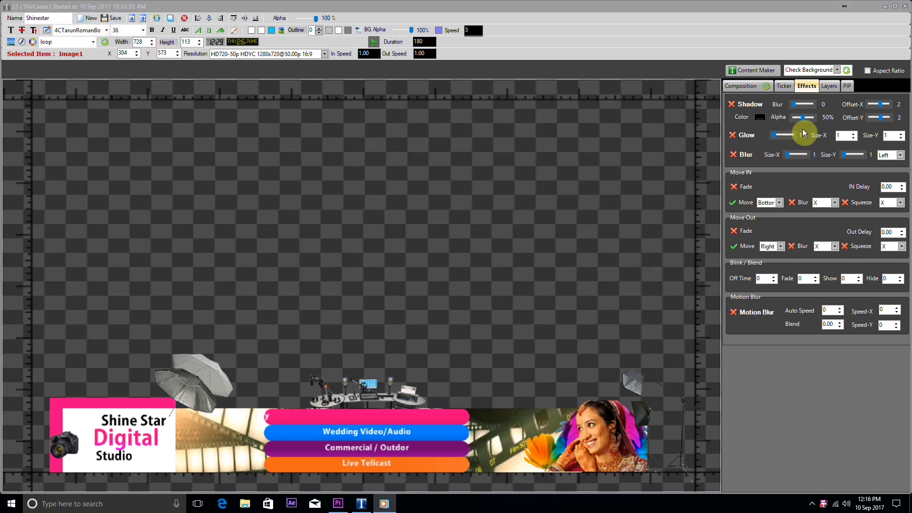
# Enable Move for the shinestar-tkr-2 layer's Move IN and Move Out effects, with both directions set to Left.
pyautogui.click(827, 88)
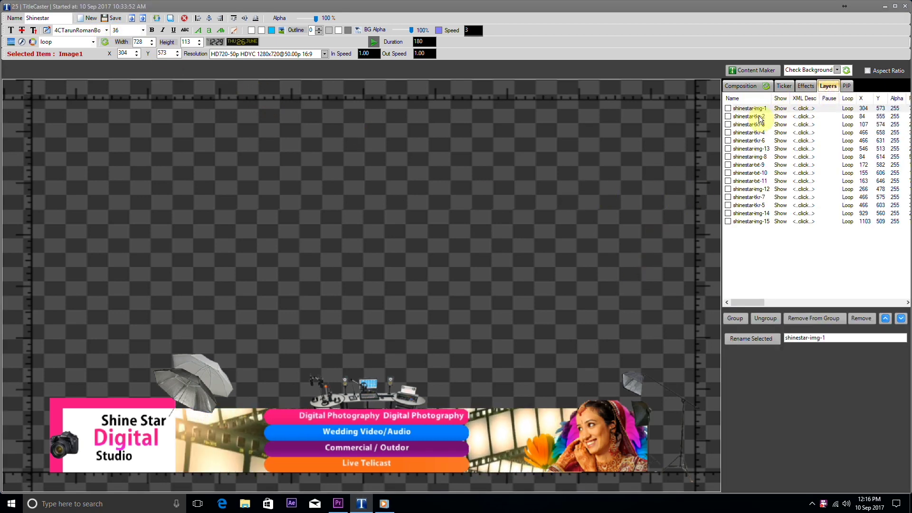
pyautogui.click(765, 117)
pyautogui.click(808, 86)
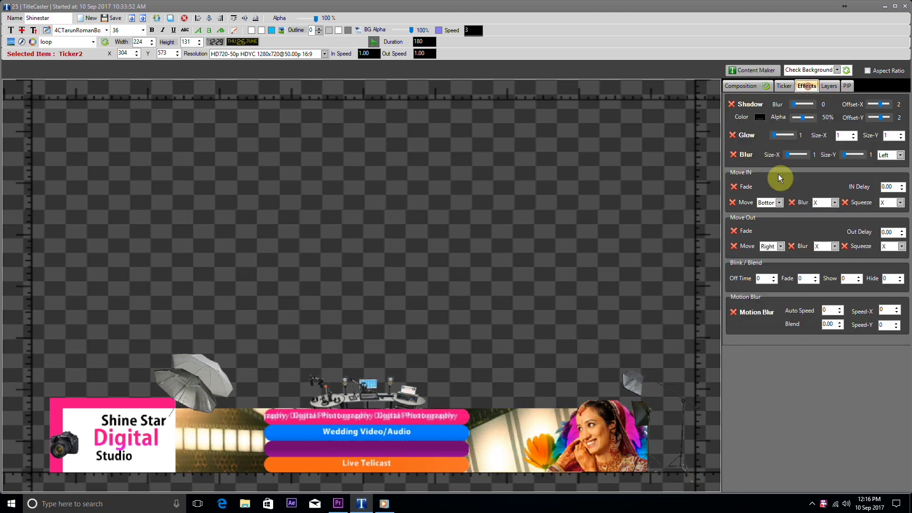
pyautogui.click(735, 203)
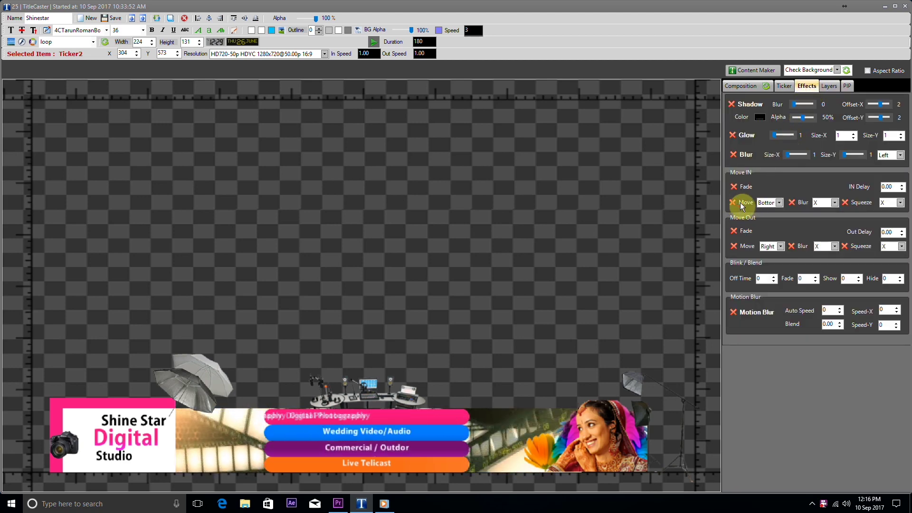
pyautogui.click(779, 203)
pyautogui.click(768, 221)
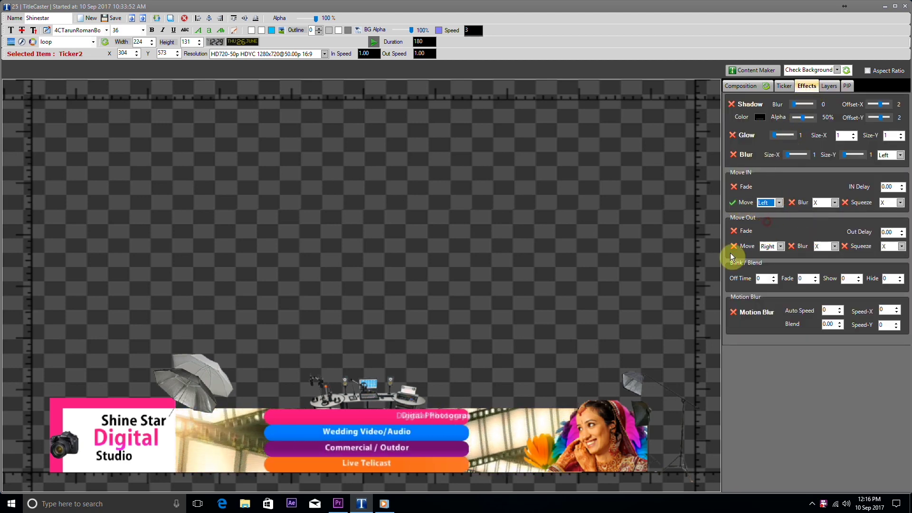
pyautogui.click(768, 246)
pyautogui.click(770, 256)
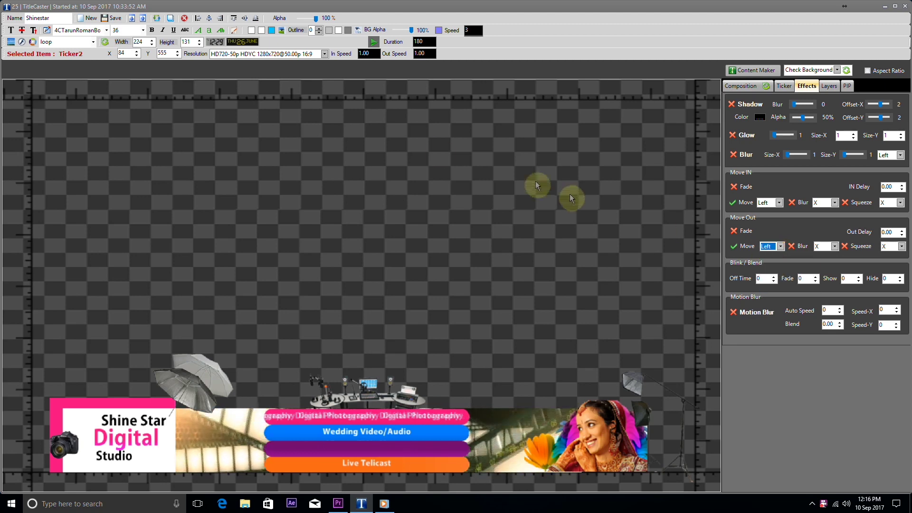
# Select the shinestar-tkr-3 layer and enable Move toward Left for both its Move IN and Move Out effects.
pyautogui.click(829, 87)
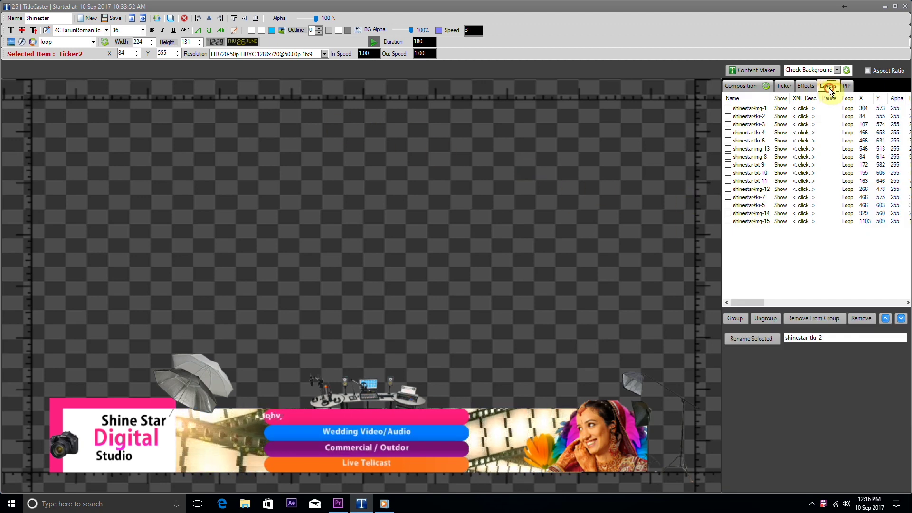
pyautogui.click(749, 124)
pyautogui.click(807, 86)
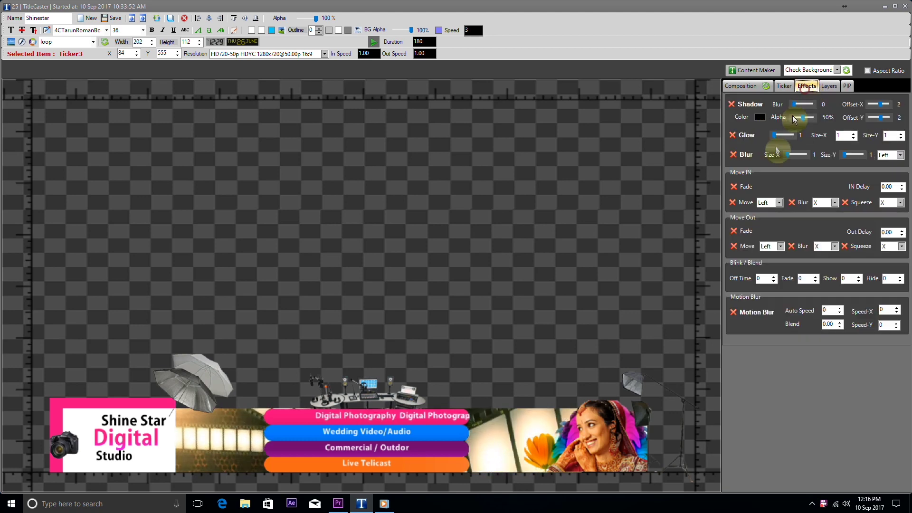
pyautogui.click(733, 203)
pyautogui.click(734, 247)
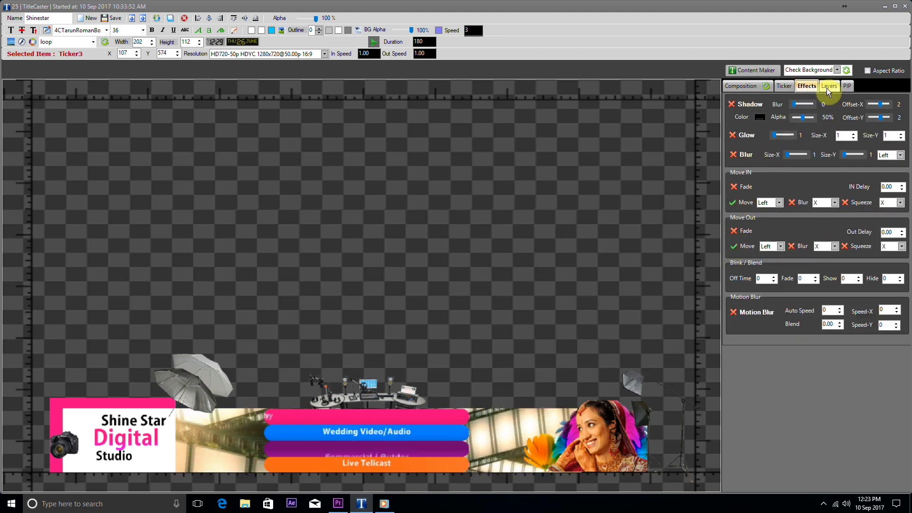
# Select the shinestar-tkr-4 layer and enable Move for its Move IN effect with the direction Bottom.
pyautogui.click(828, 86)
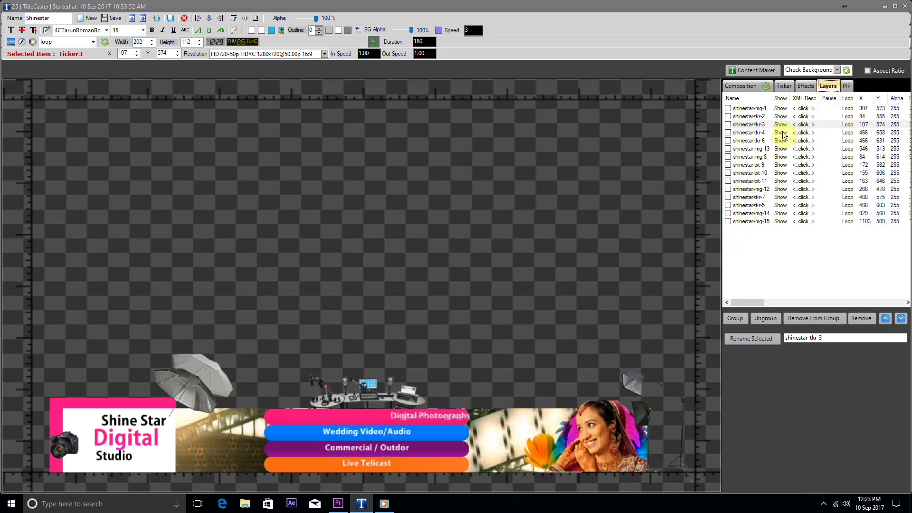
pyautogui.click(782, 134)
pyautogui.click(809, 87)
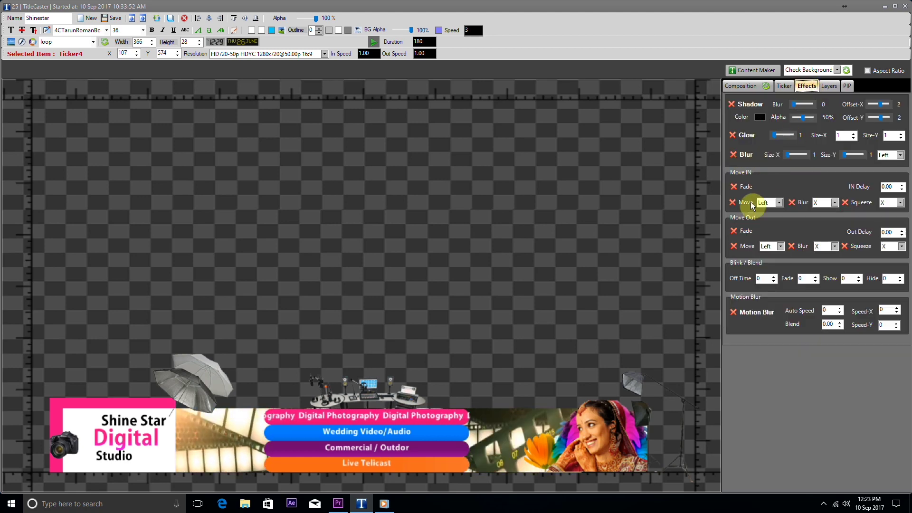
pyautogui.click(780, 203)
pyautogui.click(771, 244)
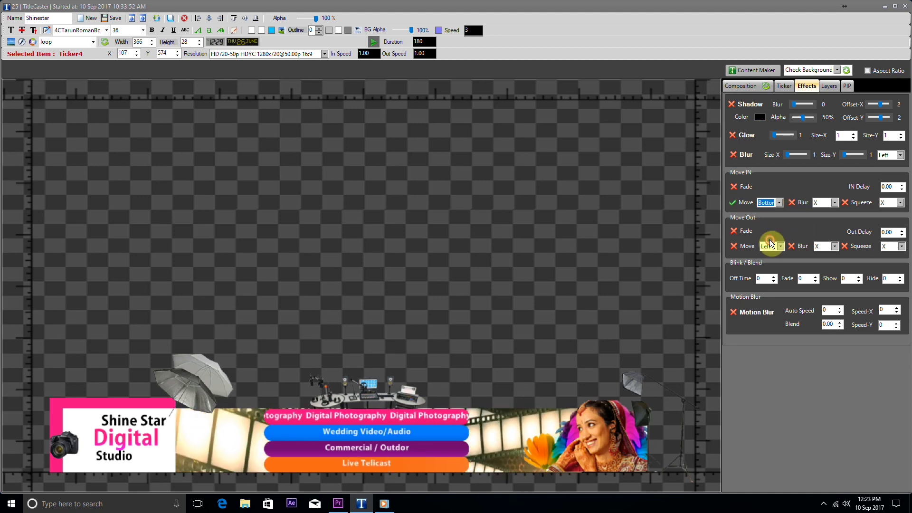
# Enable Move with the direction Left for shinestar-tkr-4's Move Out effect and set its IN Delay to 0.20.
pyautogui.click(735, 246)
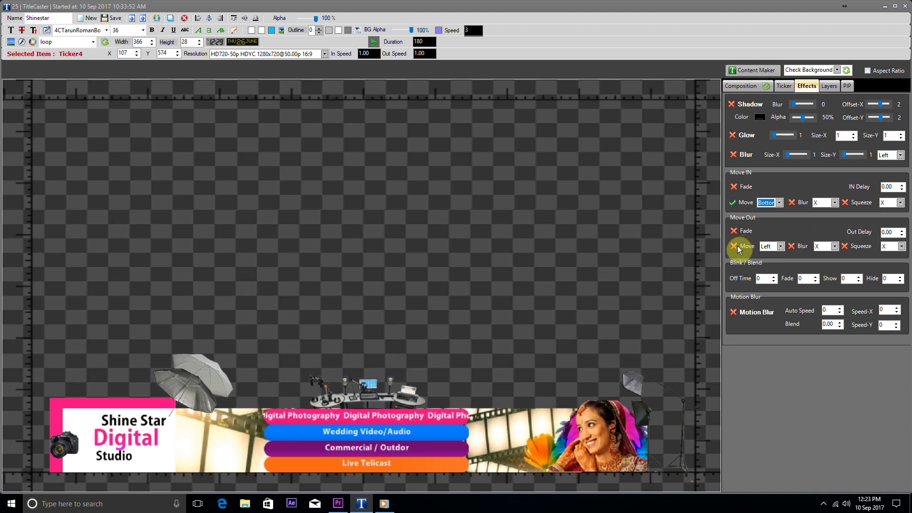
pyautogui.click(779, 247)
pyautogui.click(780, 247)
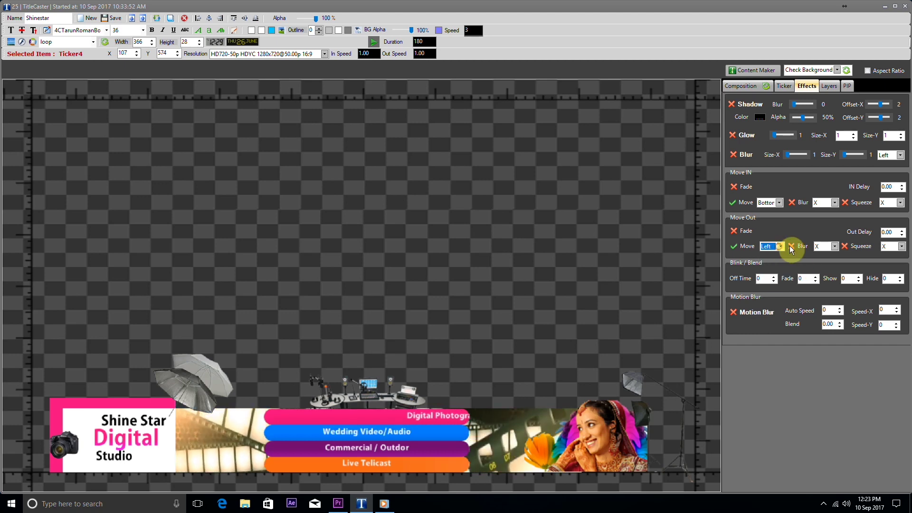
pyautogui.click(902, 188)
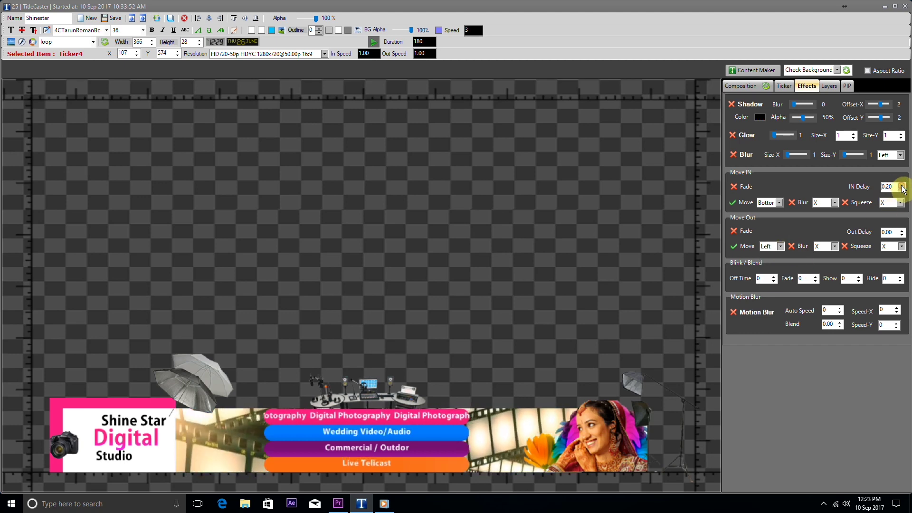
# Enable Fade for the shinestar-tkr-6 layer's Move IN and Move Out effects and set its IN Delay to 0.80.
pyautogui.click(829, 86)
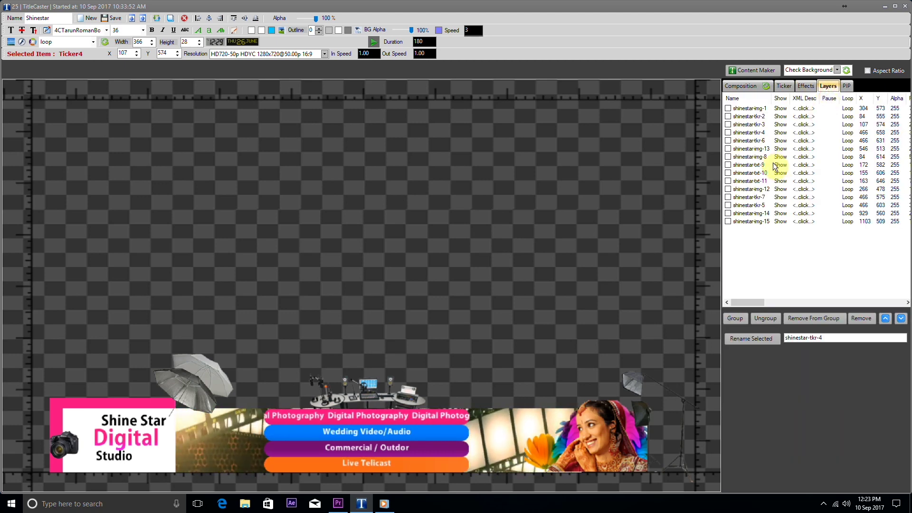
pyautogui.click(758, 140)
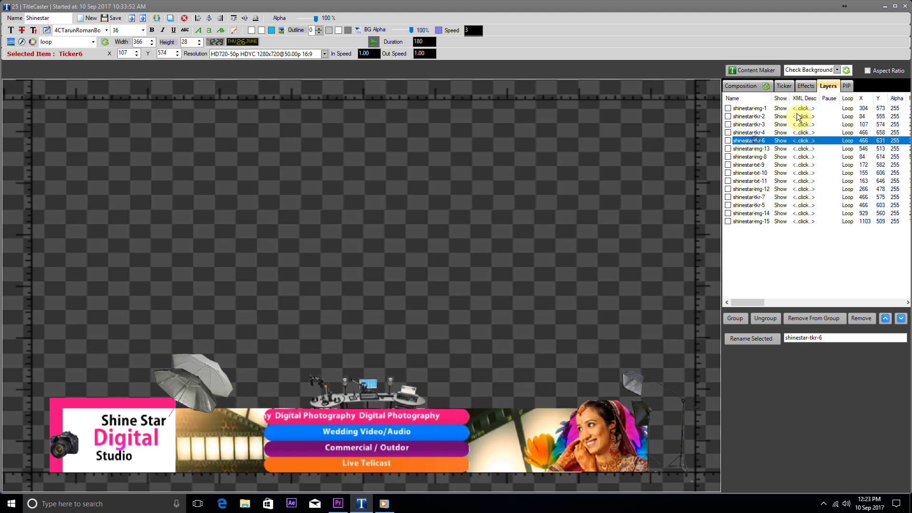
pyautogui.click(807, 87)
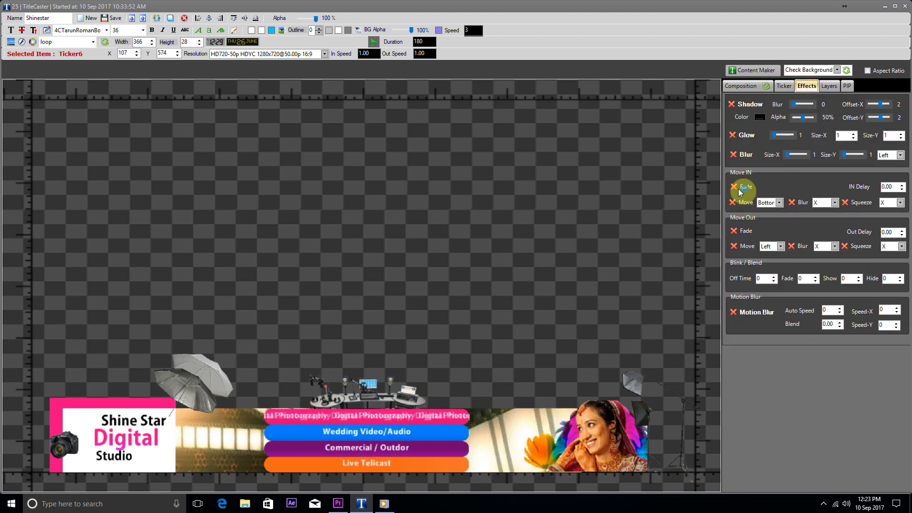
pyautogui.click(734, 232)
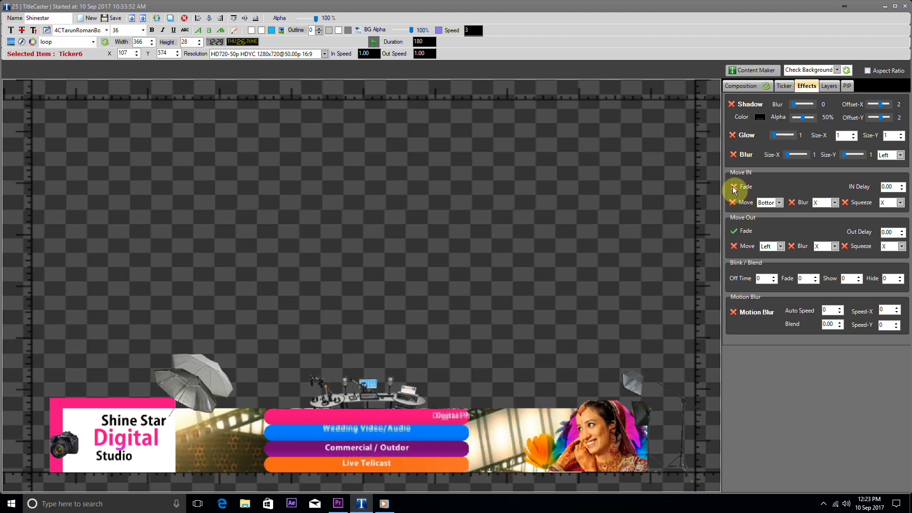
pyautogui.click(734, 187)
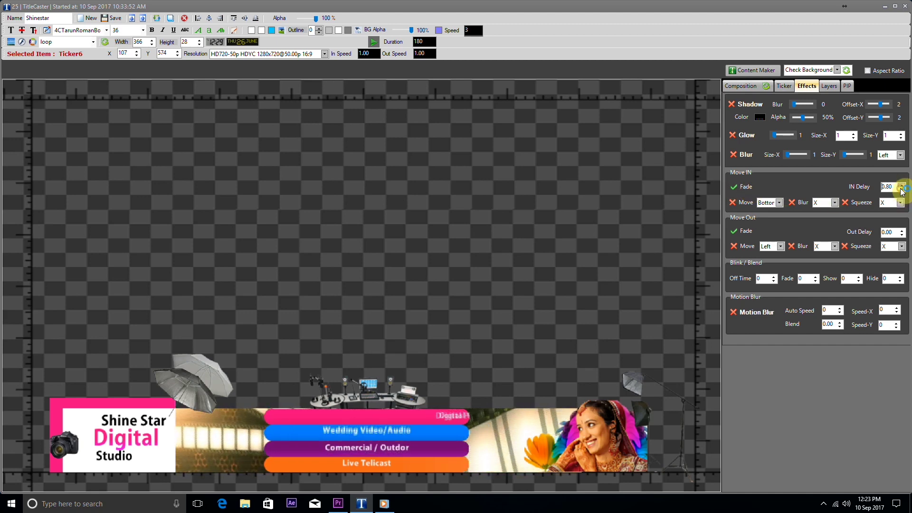
# Select the shinestar-img-13 layer and enable Fade for both its Move IN and Move Out effects.
pyautogui.click(829, 87)
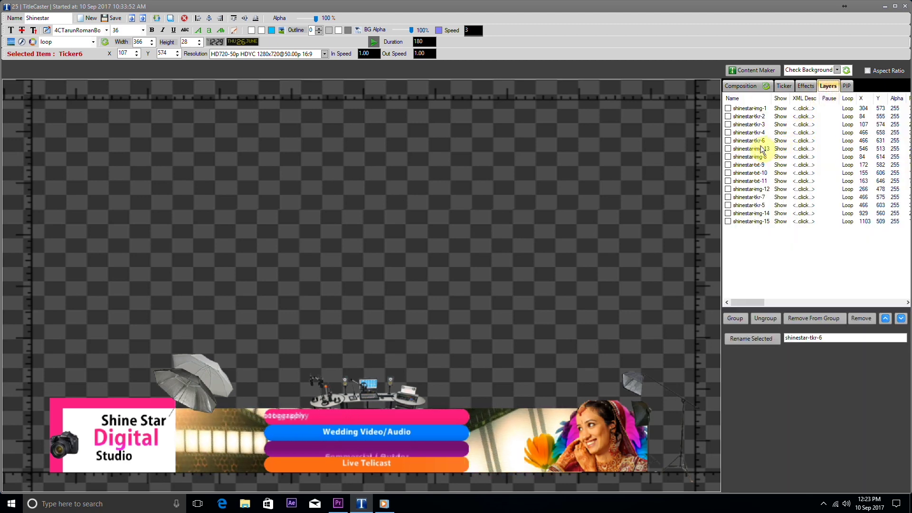
pyautogui.click(762, 149)
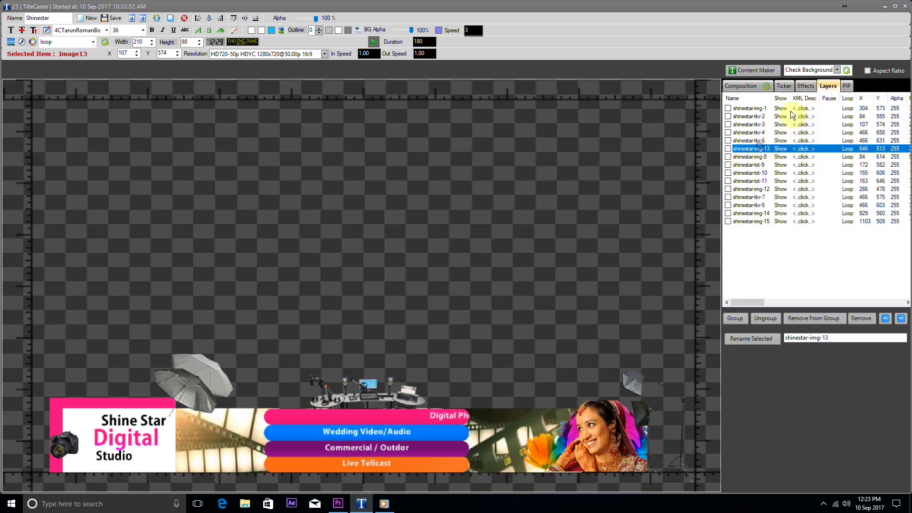
pyautogui.click(807, 86)
pyautogui.click(732, 187)
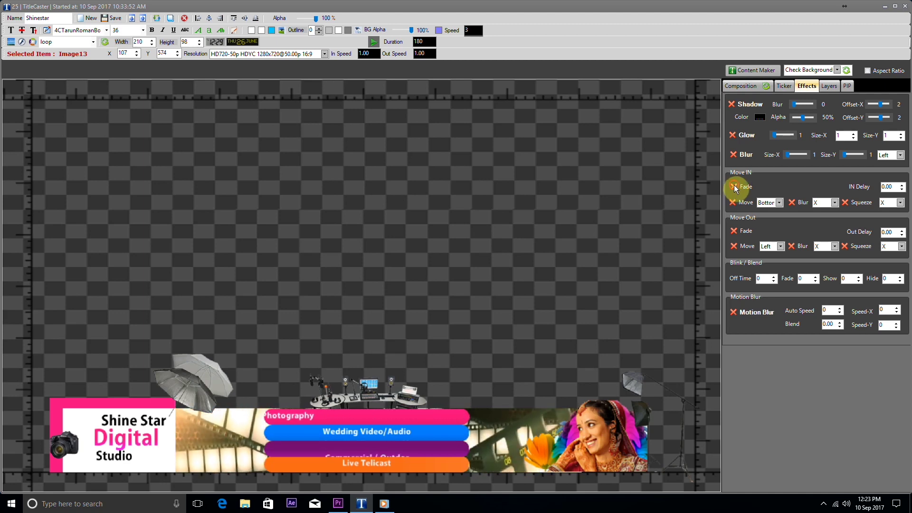
pyautogui.click(734, 231)
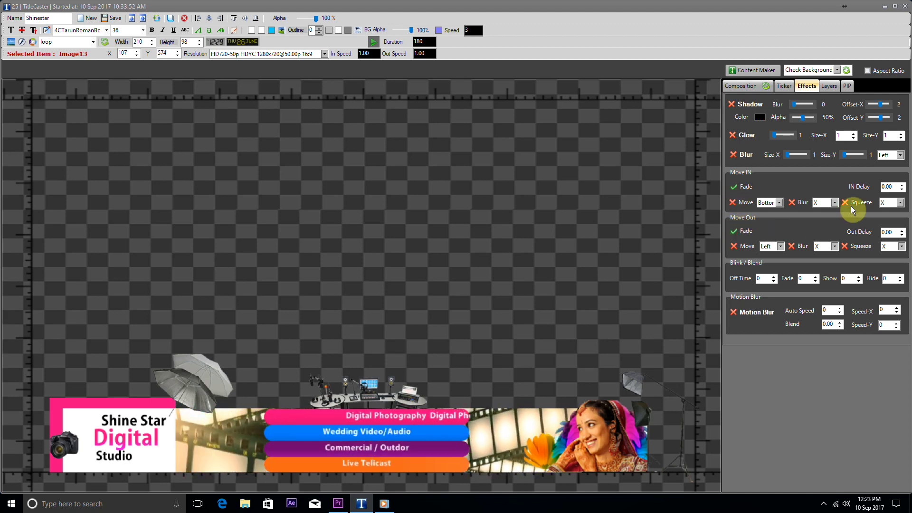
# Set the shinestar-img-13 layer's IN Delay to 0.80.
pyautogui.click(900, 186)
pyautogui.click(901, 186)
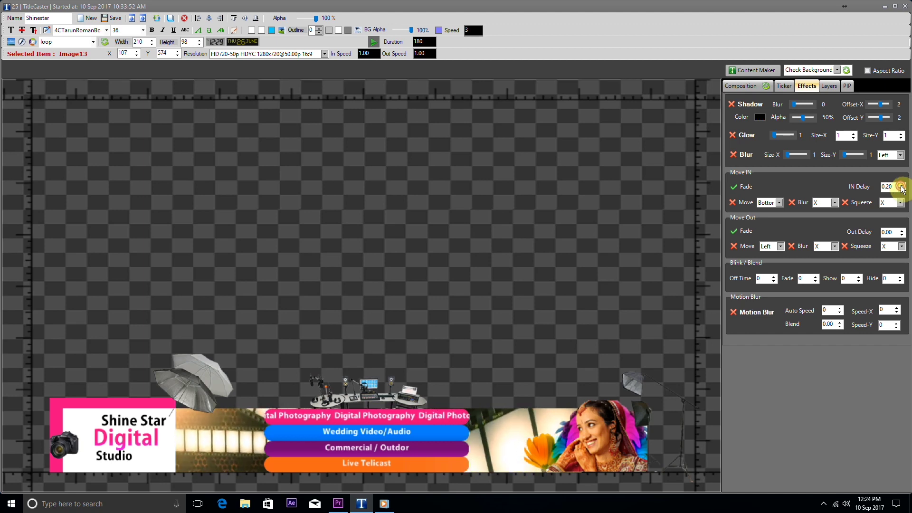
pyautogui.click(901, 186)
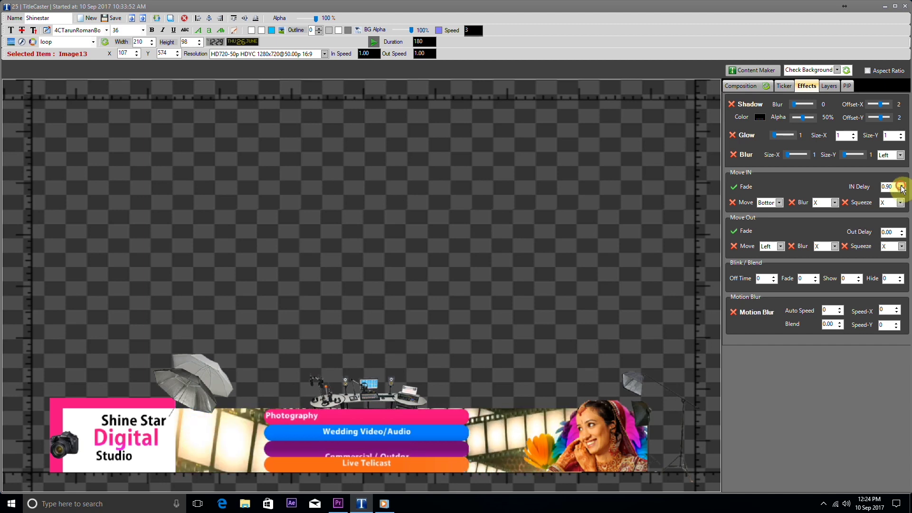
pyautogui.click(901, 186)
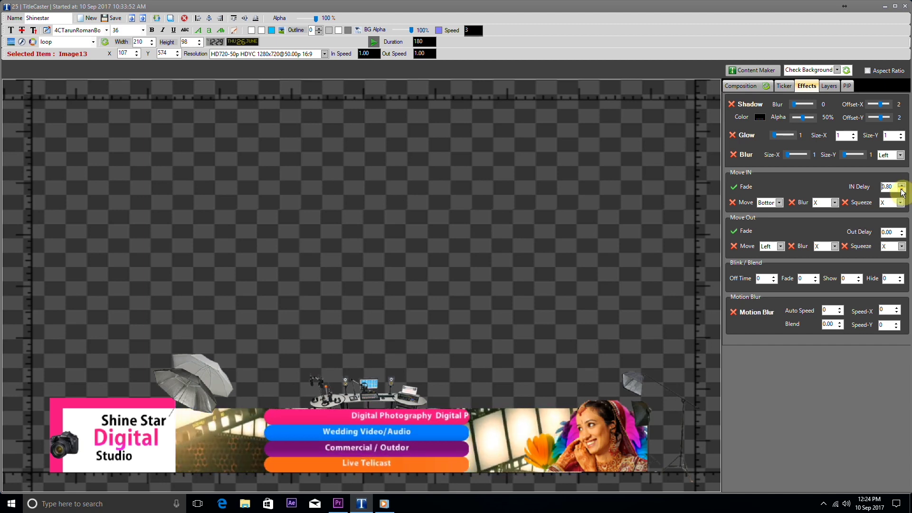
# Select the shinestar-img-8 layer and enable Fade for both its Move IN and Move Out effects.
pyautogui.click(828, 85)
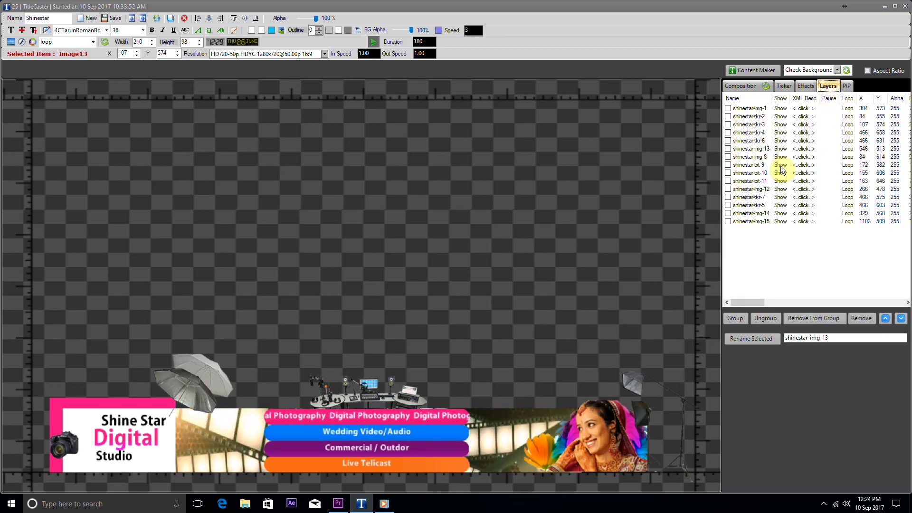
pyautogui.click(759, 157)
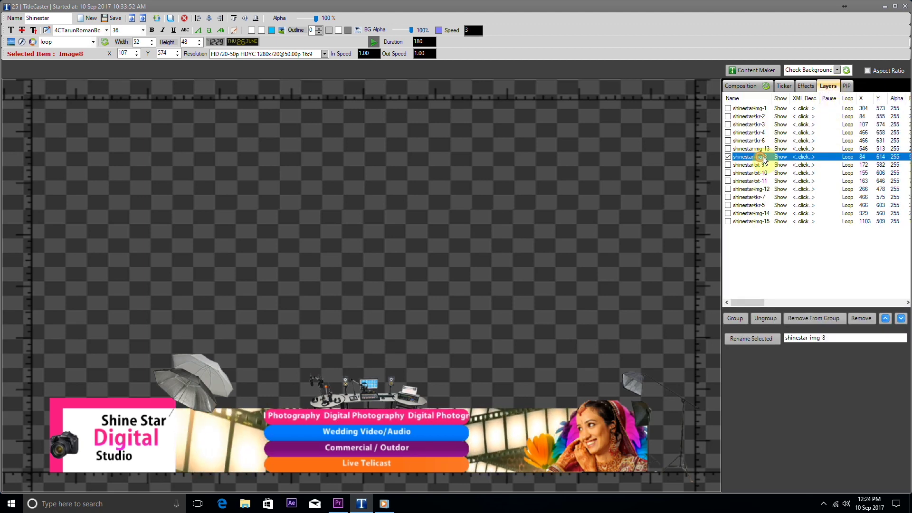
pyautogui.click(807, 86)
pyautogui.click(736, 186)
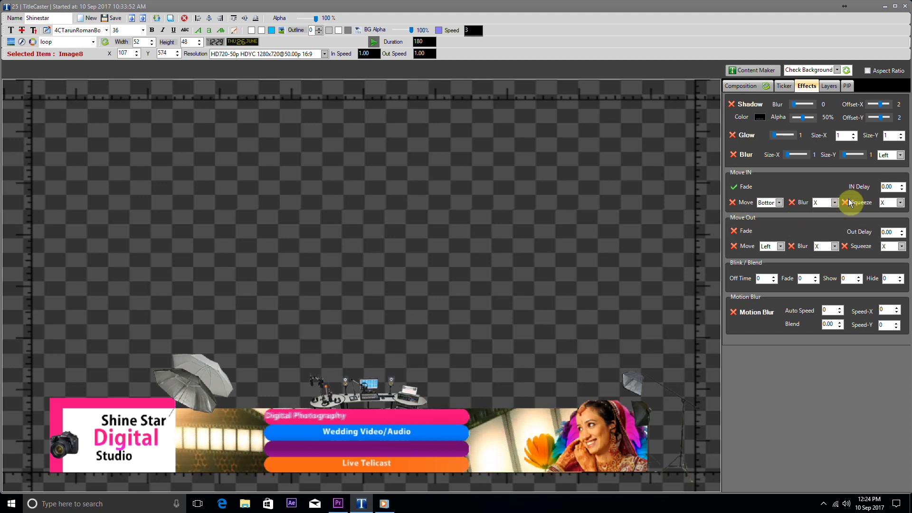
pyautogui.click(735, 234)
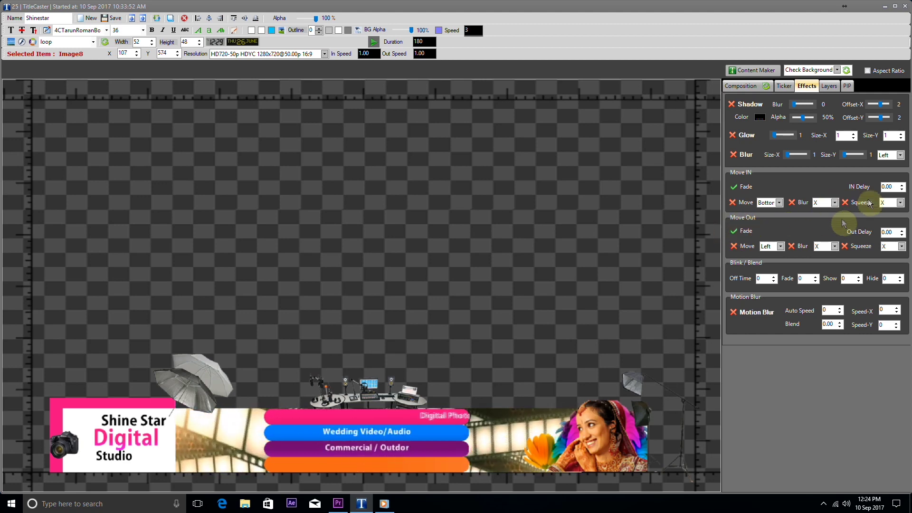
# Set the shinestar-img-8 layer's IN Delay to 0.80.
pyautogui.click(902, 185)
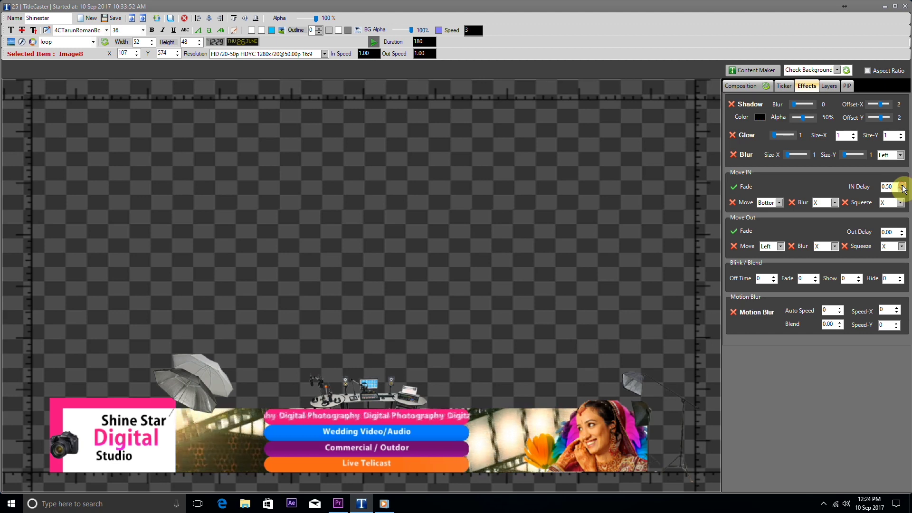
pyautogui.click(902, 185)
pyautogui.click(903, 185)
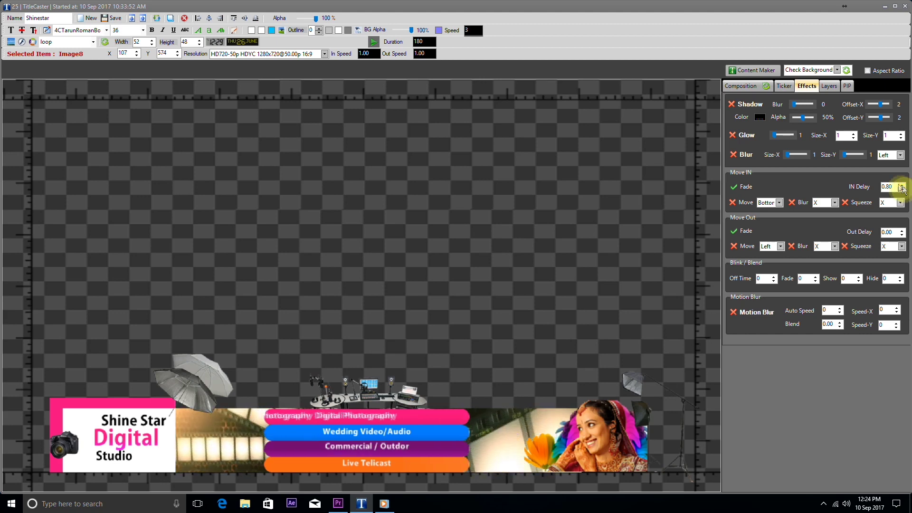
# Select the shinestar-txt-10 layer and enable Fade for both its Move IN and Move Out effects.
pyautogui.click(831, 86)
pyautogui.click(753, 173)
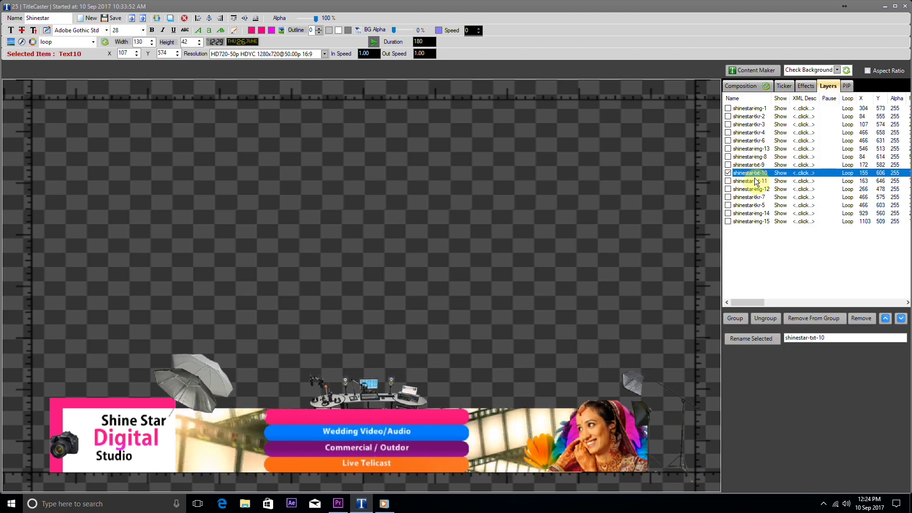
pyautogui.click(807, 86)
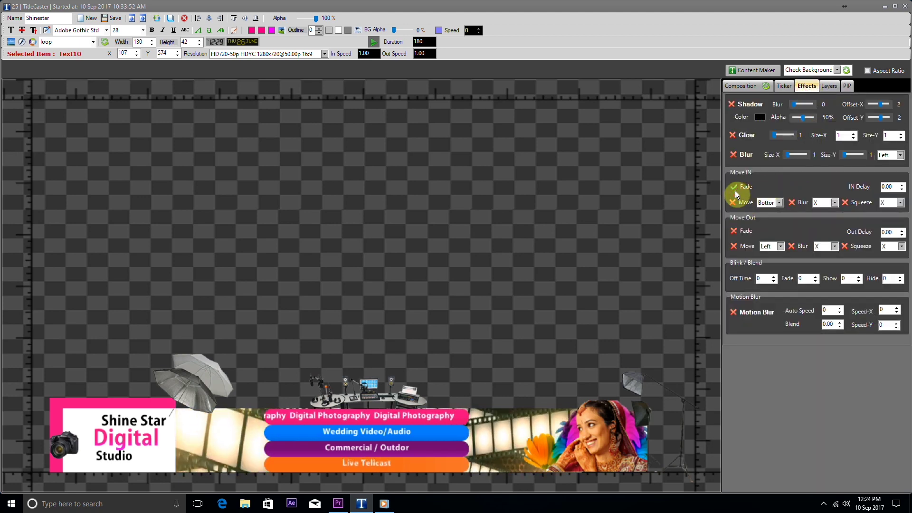
pyautogui.click(734, 231)
# Set the shinestar-txt-10 layer's IN Delay to 0.80.
pyautogui.click(902, 185)
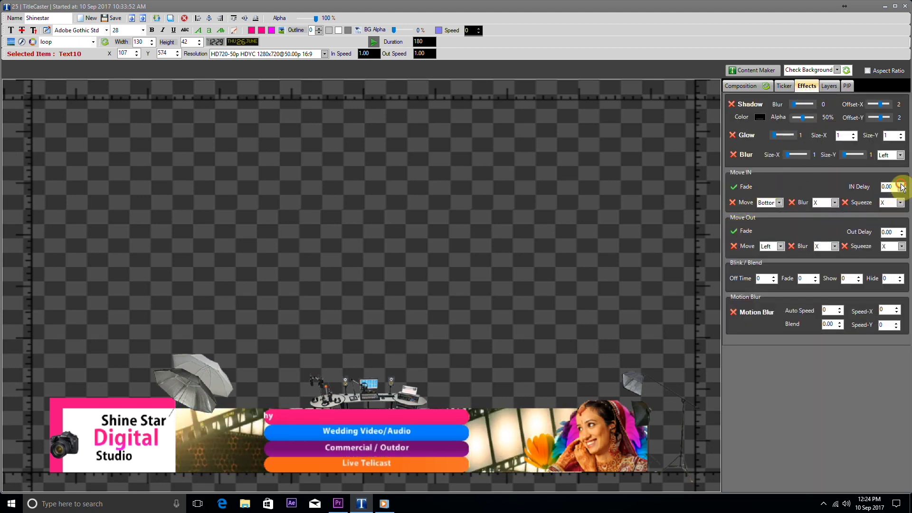
pyautogui.click(903, 185)
pyautogui.click(902, 185)
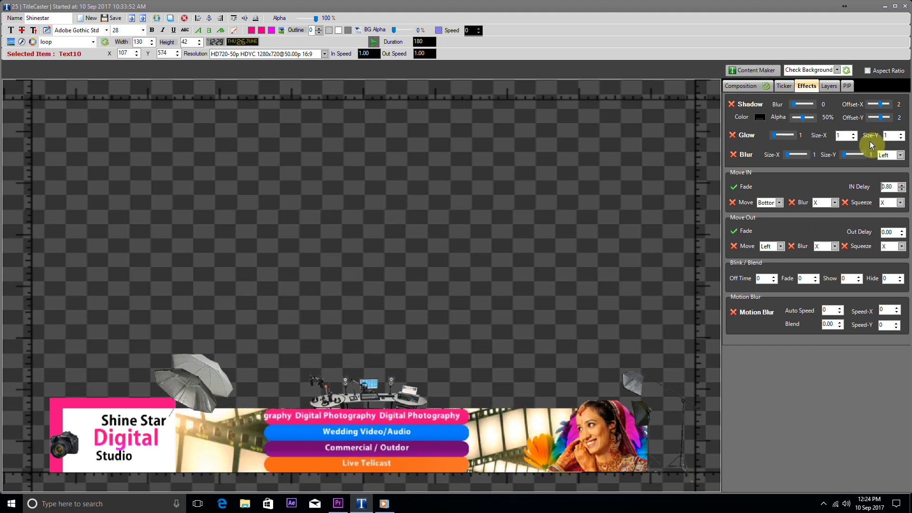
# Select the shinestar-txt-11 layer and enable Fade for both its Move IN and Move Out effects.
pyautogui.click(830, 87)
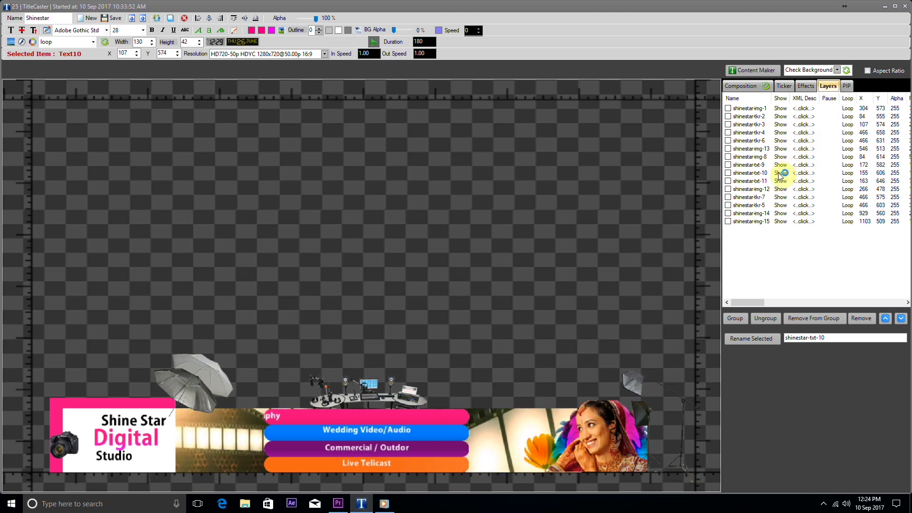
pyautogui.click(760, 181)
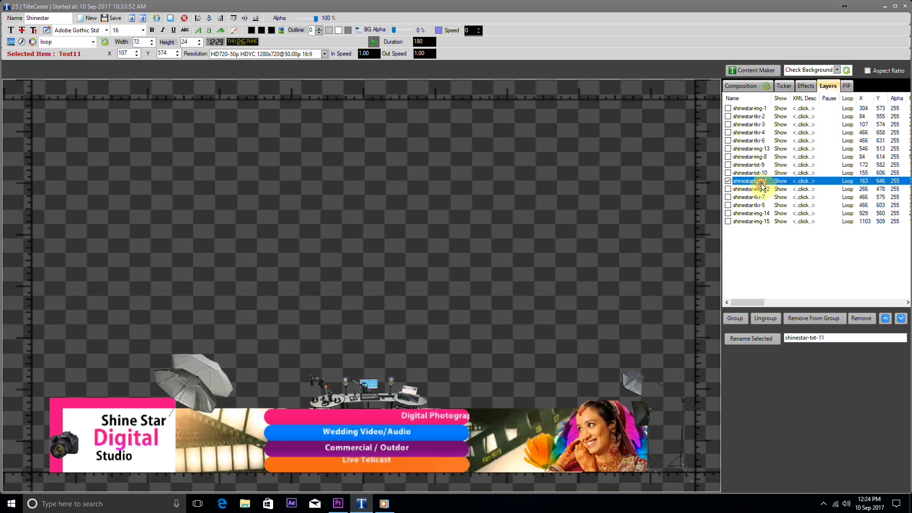
pyautogui.click(809, 88)
pyautogui.click(734, 187)
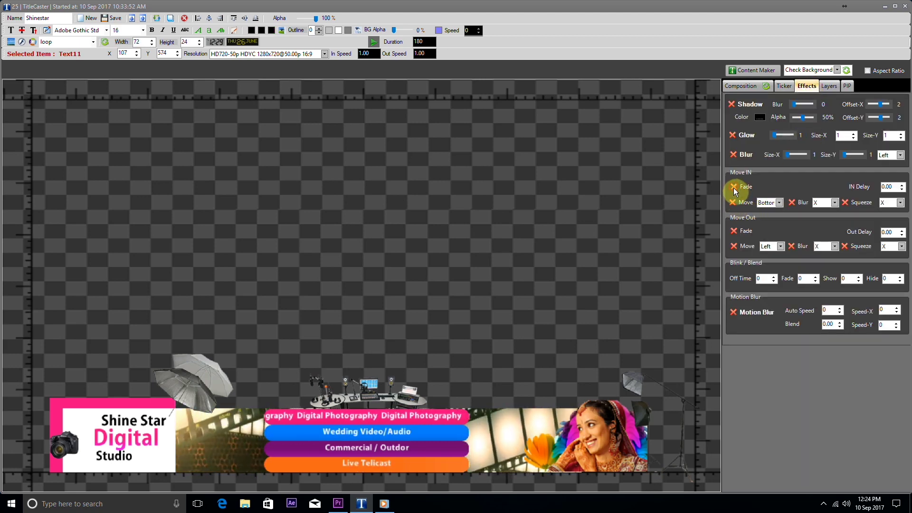
pyautogui.click(735, 231)
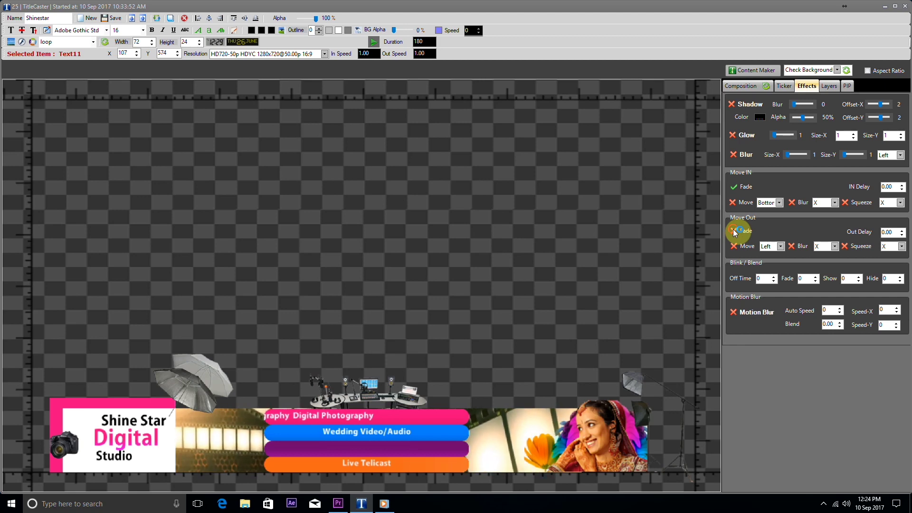
# Set the shinestar-txt-11 layer's IN Delay to 0.90.
pyautogui.click(902, 185)
pyautogui.click(902, 185)
pyautogui.click(902, 185)
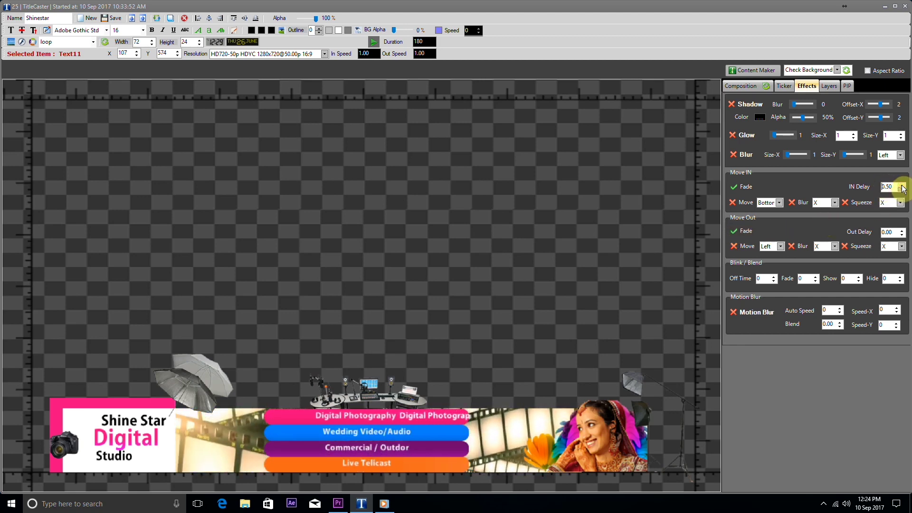
pyautogui.click(902, 185)
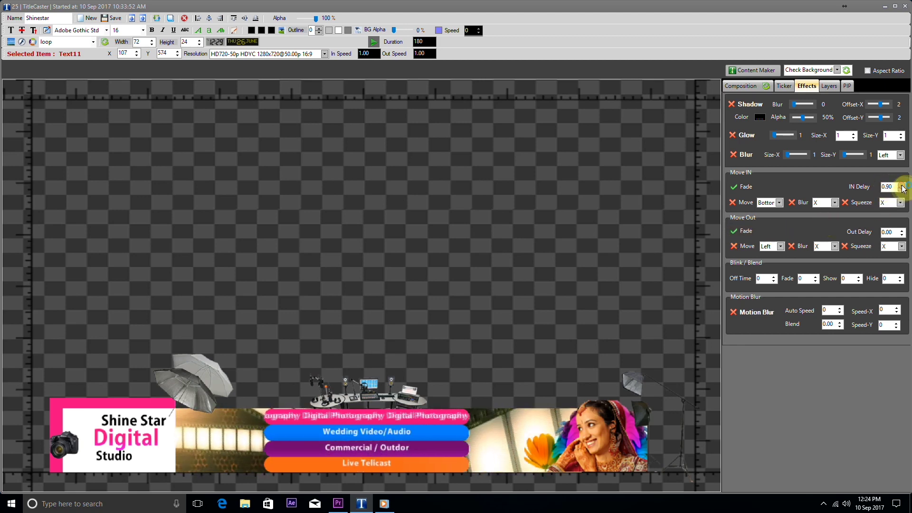
pyautogui.click(902, 184)
pyautogui.click(902, 189)
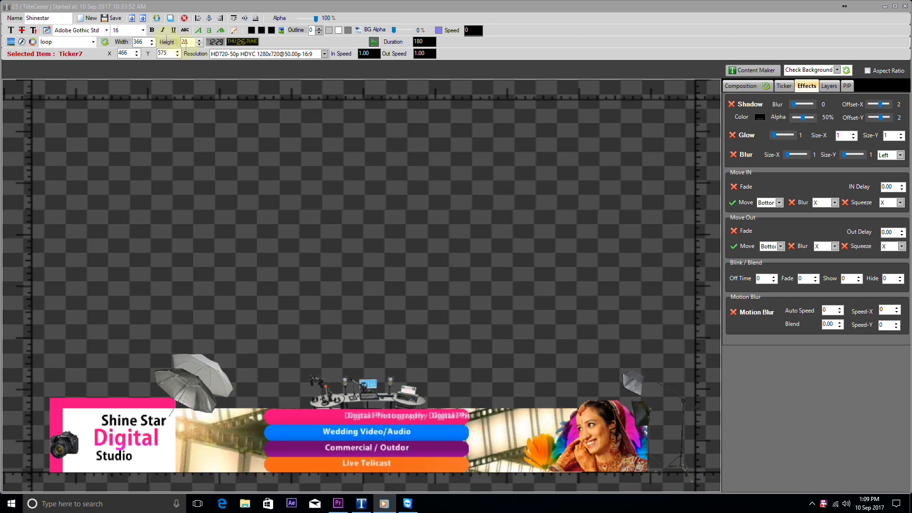
# Save the Shinestar composition, preview its entrance animation, and return to editing.
pyautogui.click(110, 18)
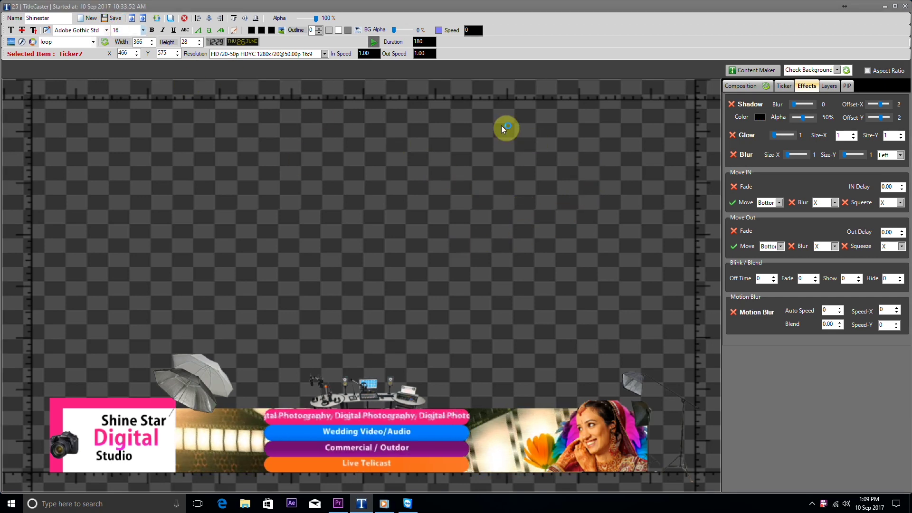
pyautogui.click(374, 42)
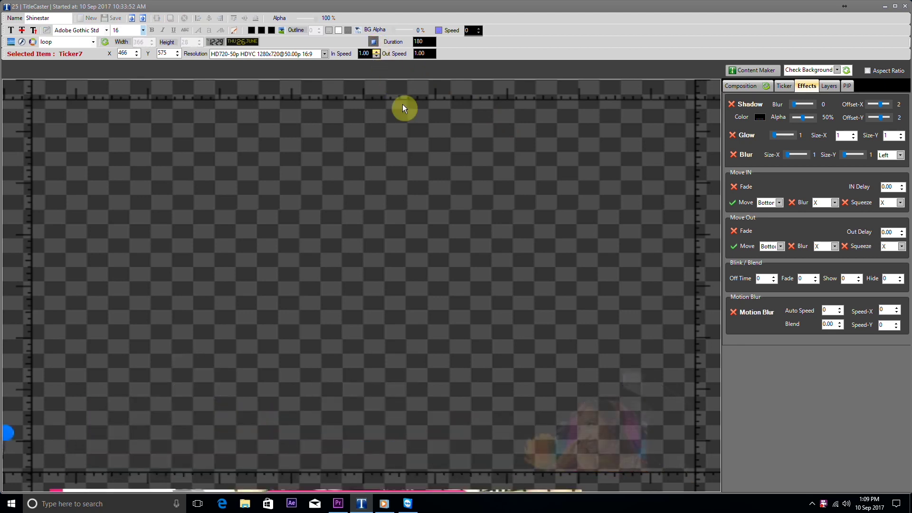
pyautogui.click(373, 43)
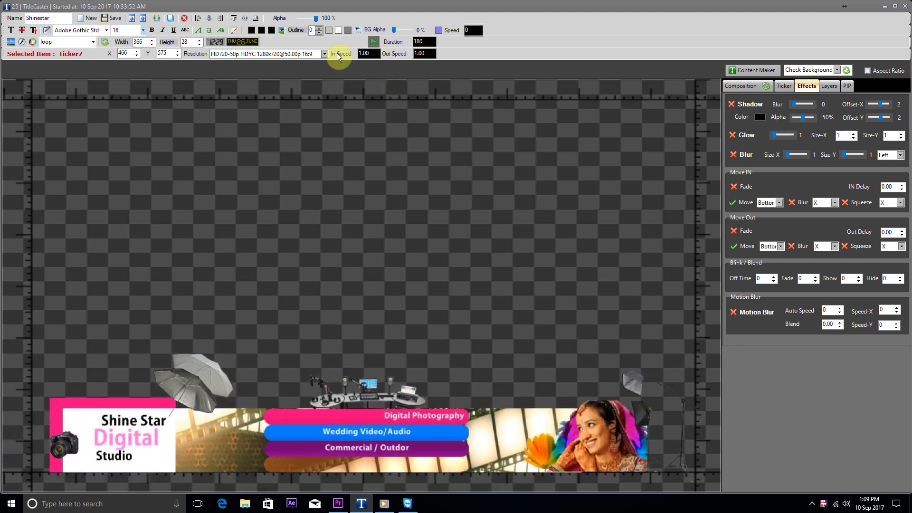